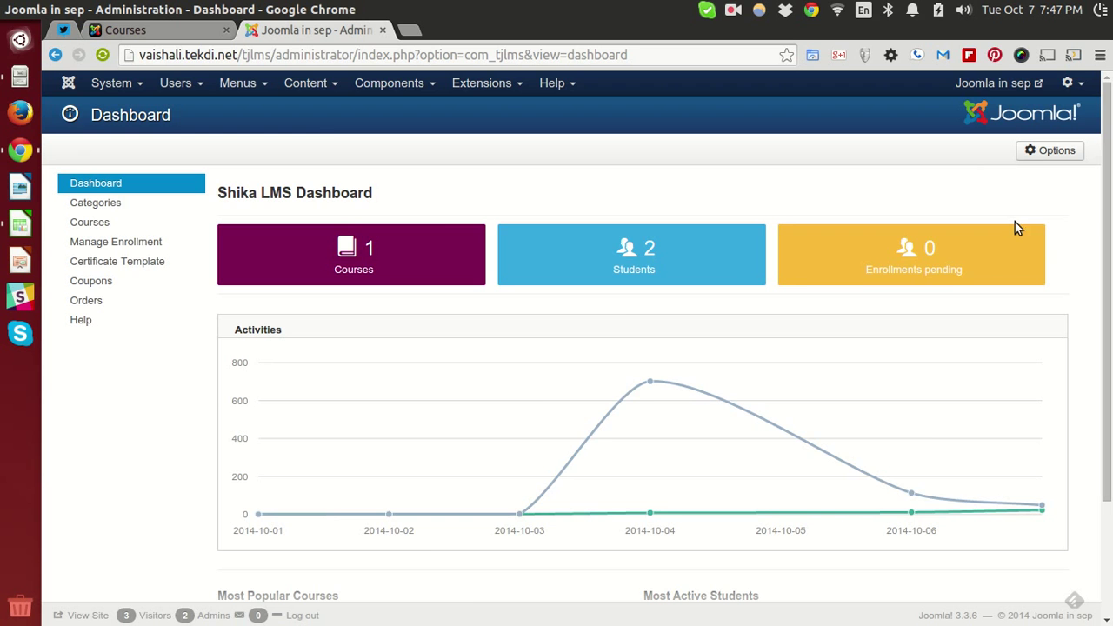
Step: Open the training material management page for the Quick2cart course
scroll(1070, 304, down, 3)
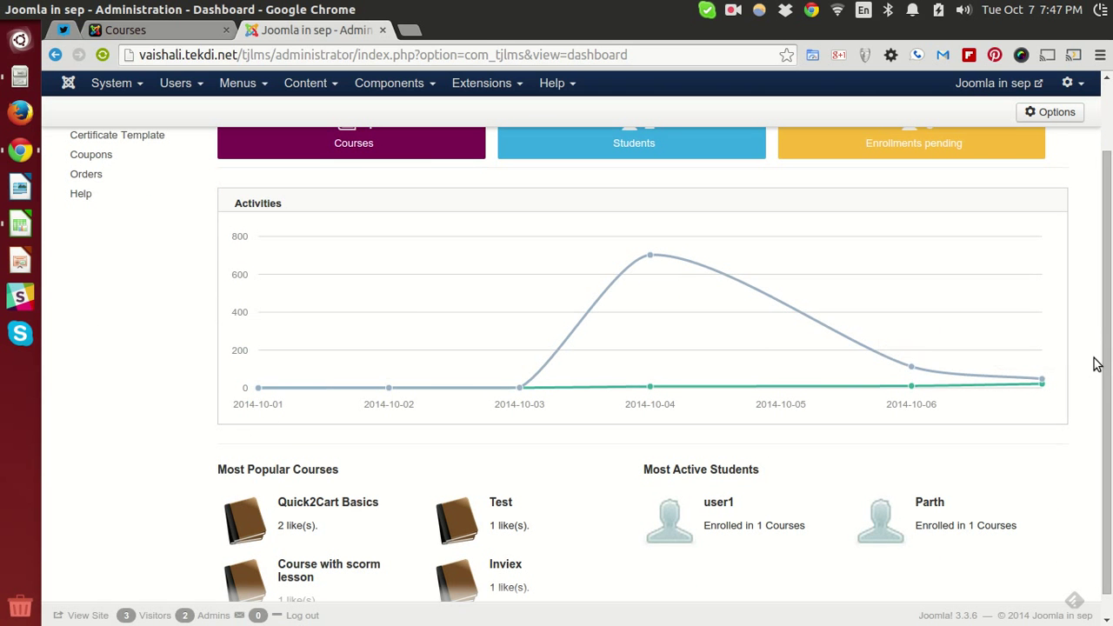
mouse_move(911, 387)
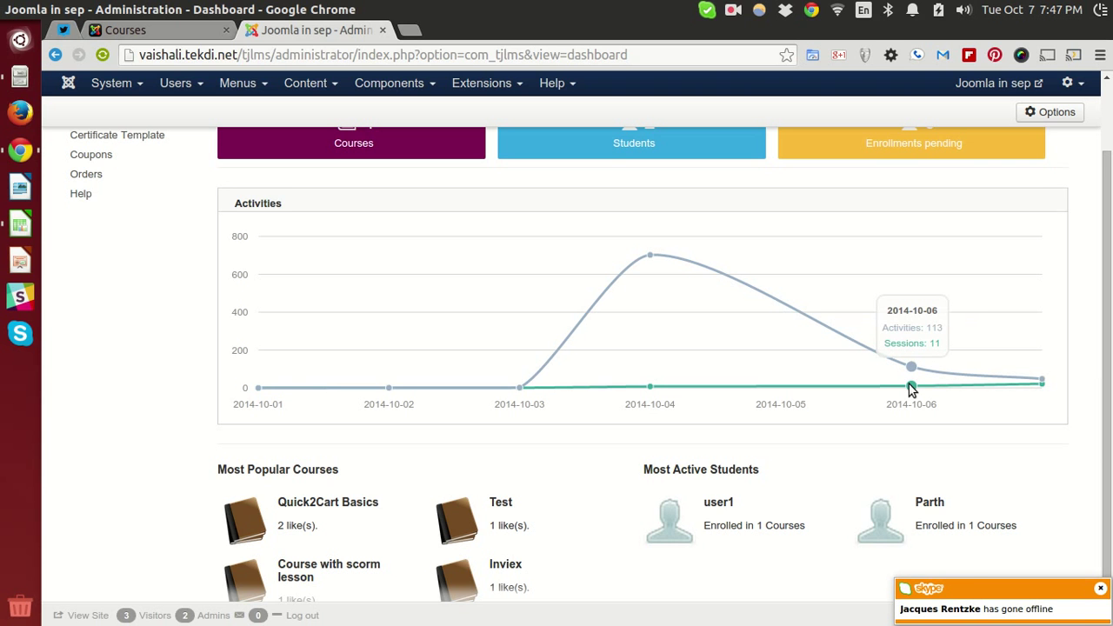
scroll(911, 388, down, 1)
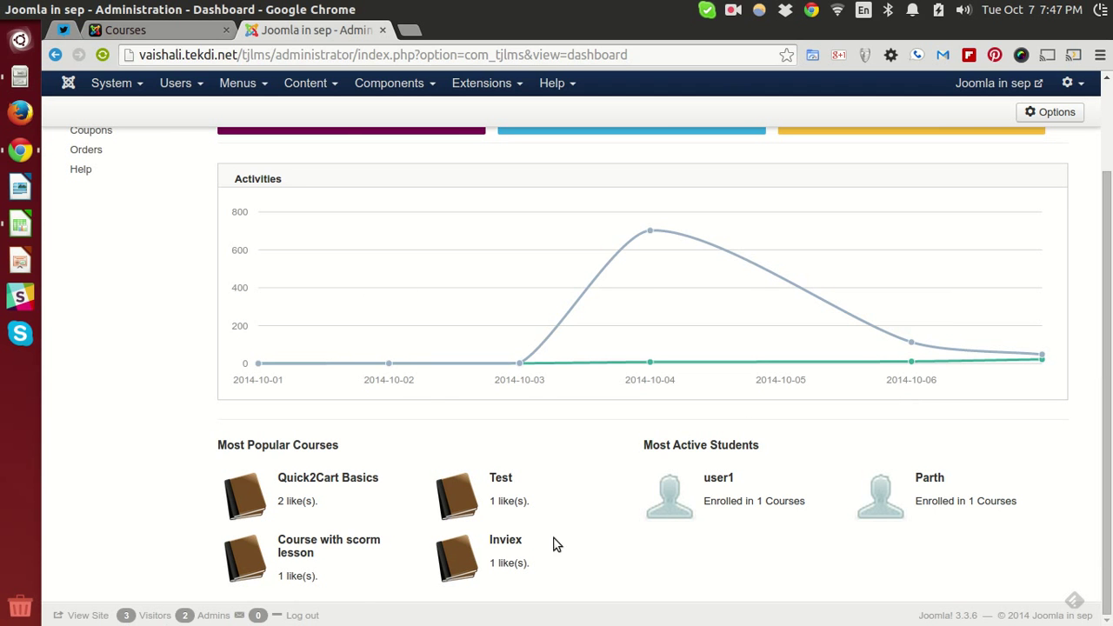
scroll(223, 301, up, 2)
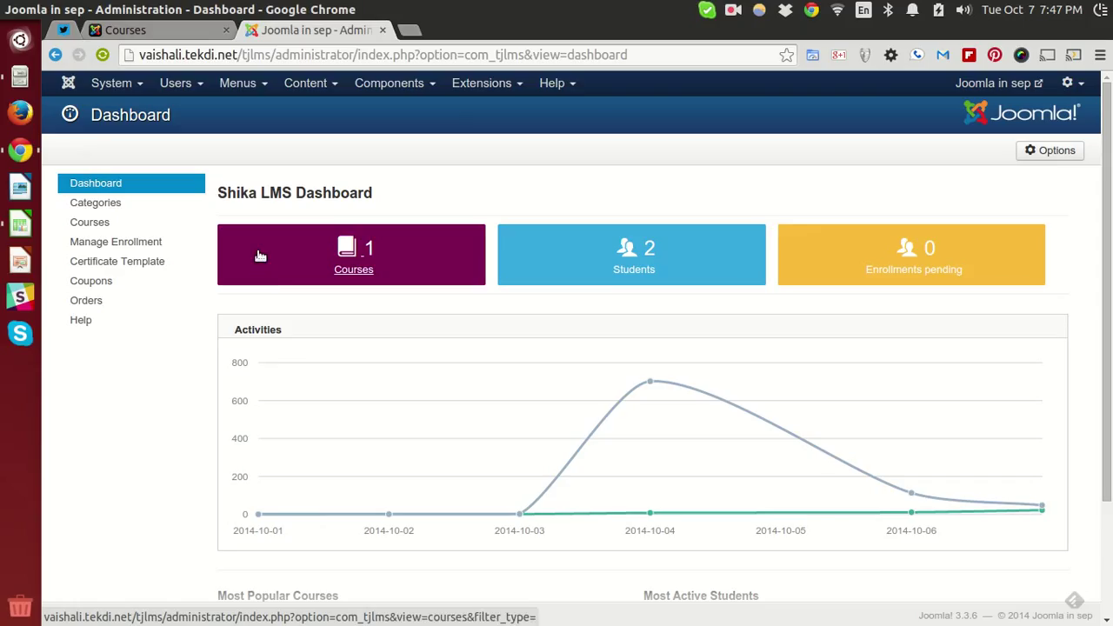
click(102, 226)
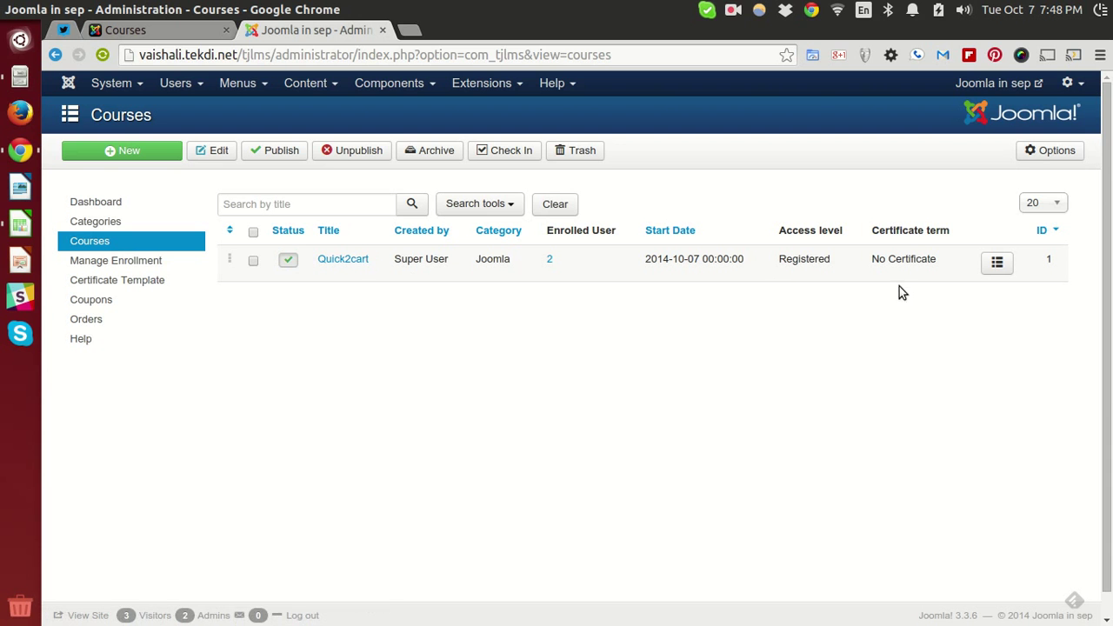
click(997, 265)
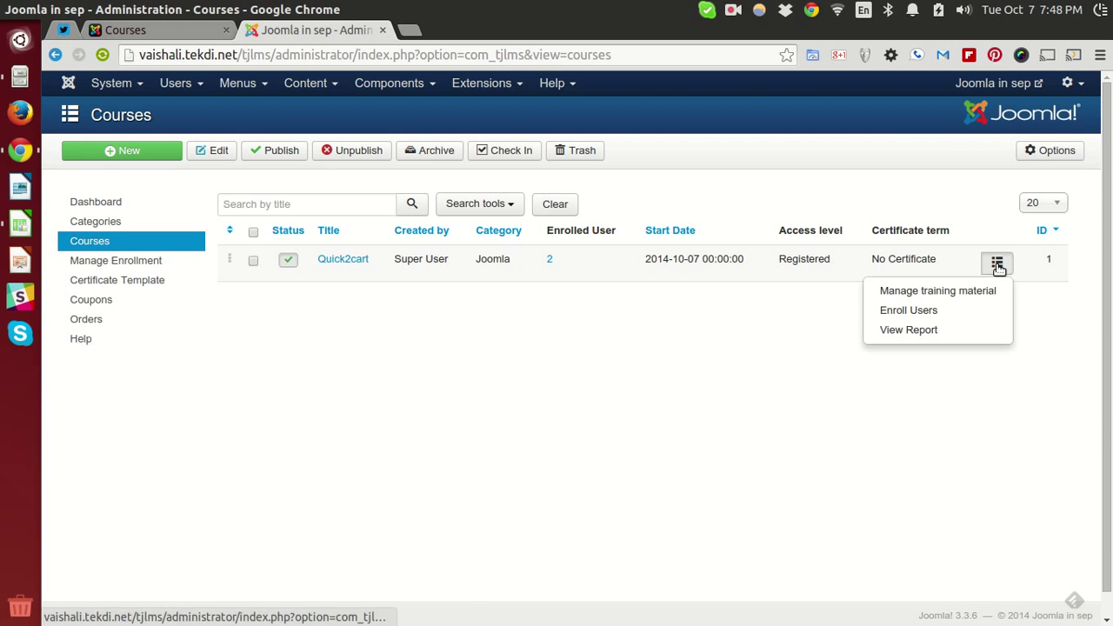
click(916, 290)
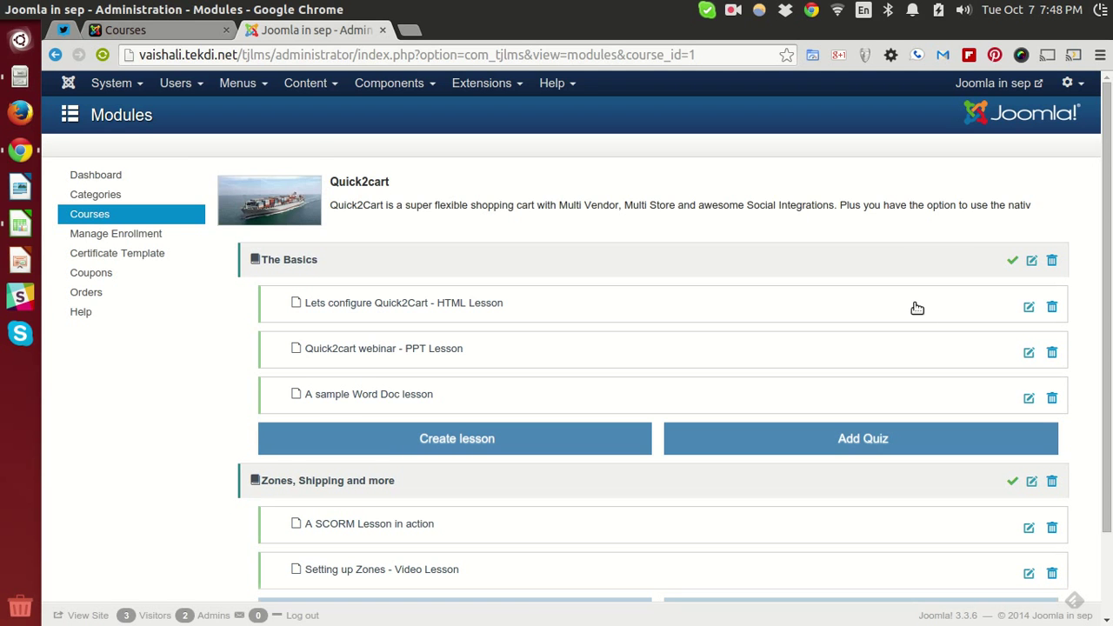
Step: Add a module titled "Payment Systems" to the Quick2cart course and save it
scroll(894, 340, down, 2)
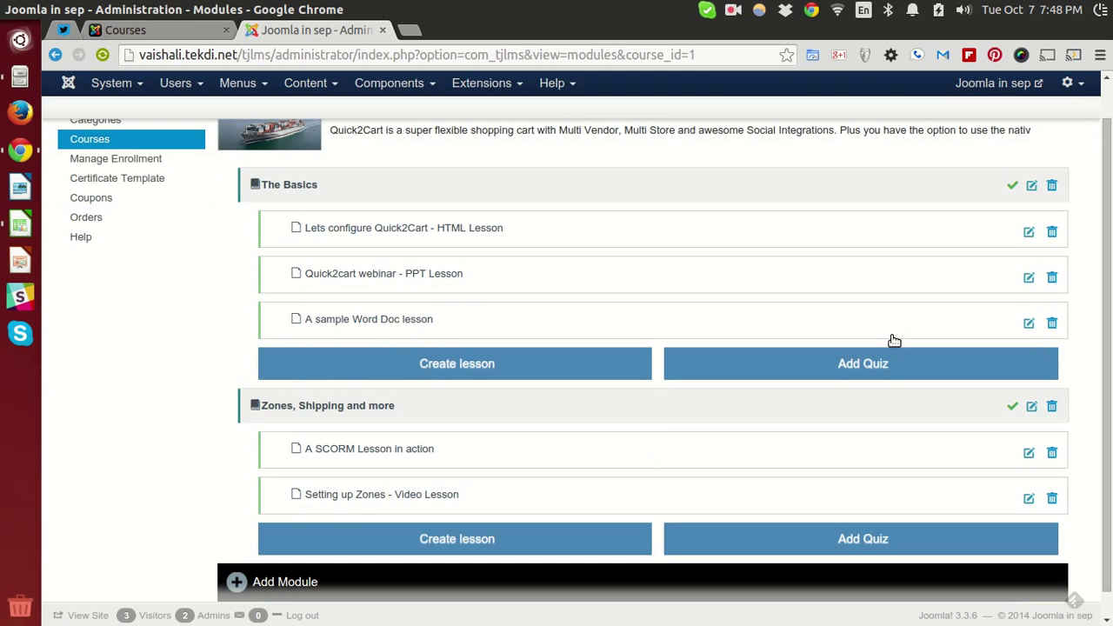
scroll(894, 340, down, 1)
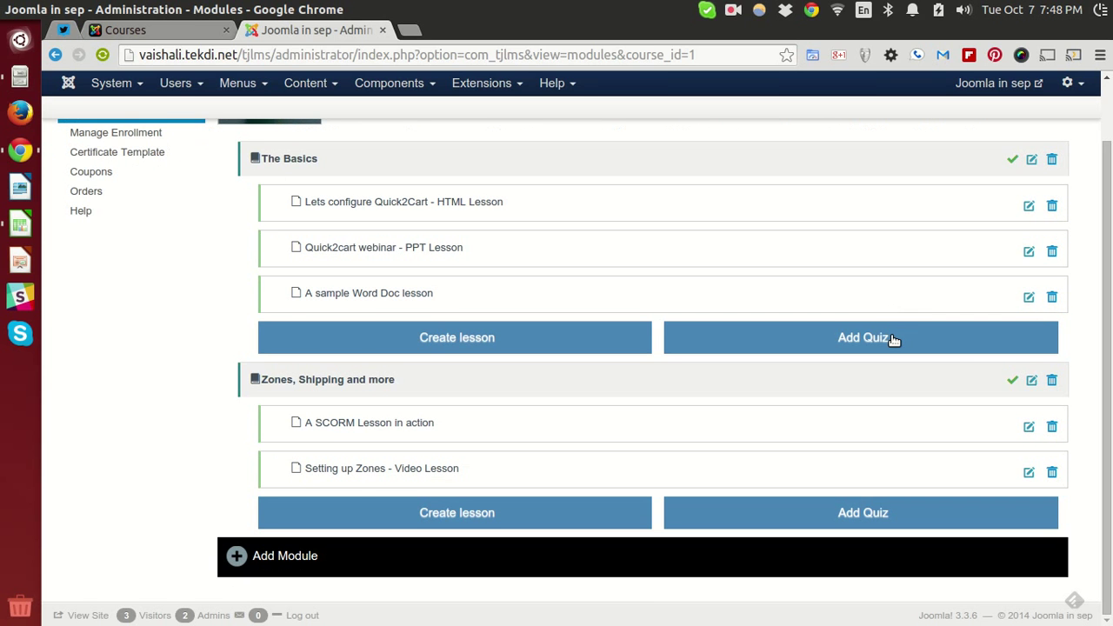
scroll(422, 414, up, 3)
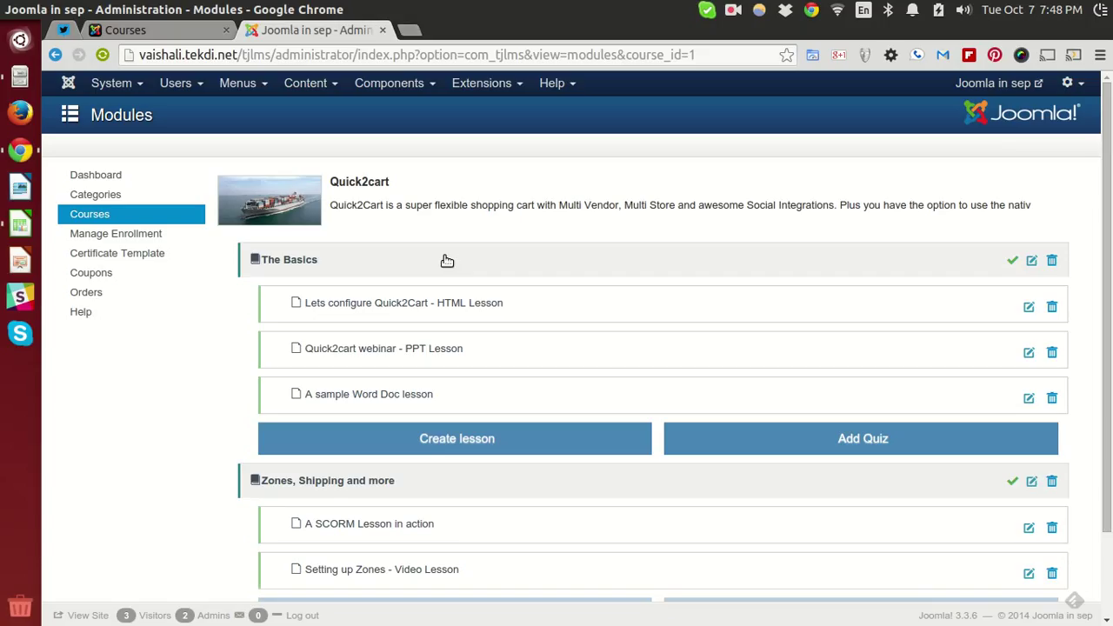
scroll(293, 251, down, 2)
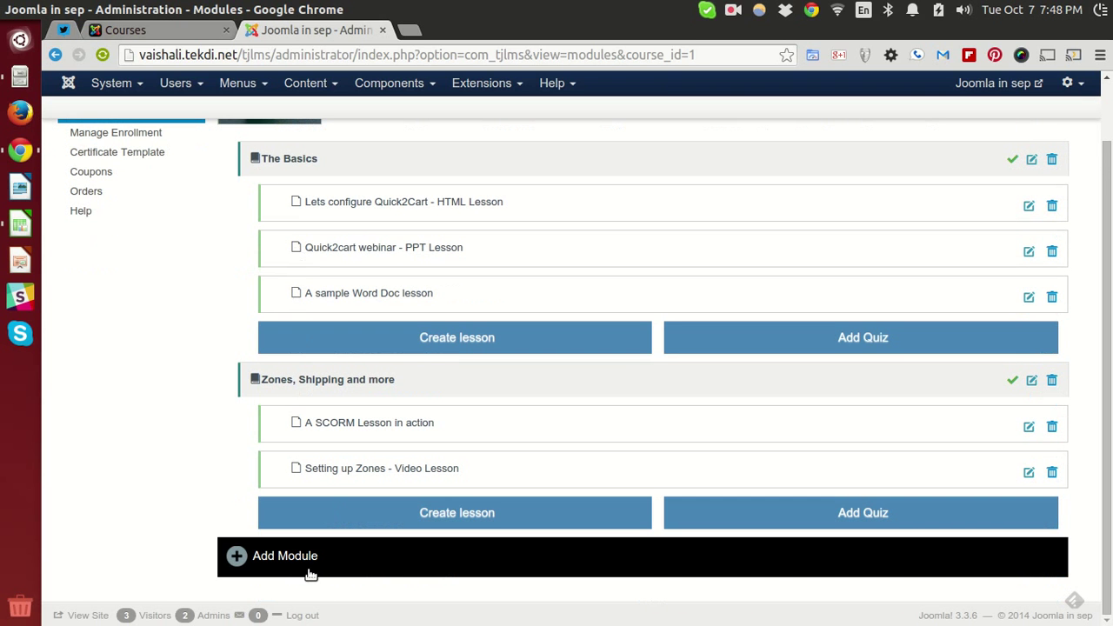
click(293, 554)
scroll(586, 395, down, 1)
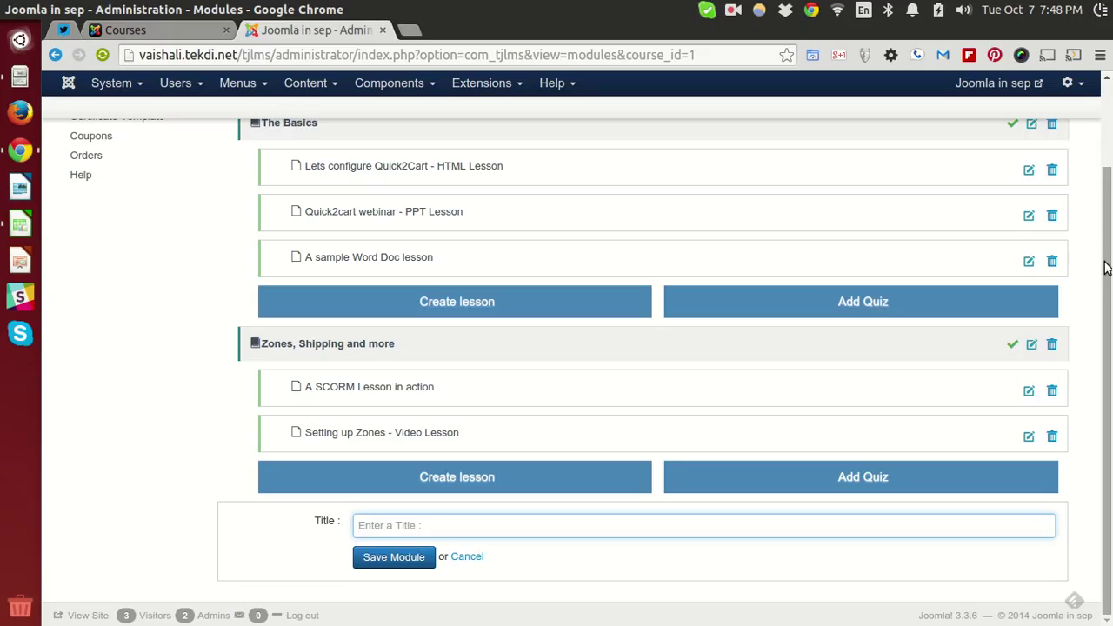
text(Payment Systems)
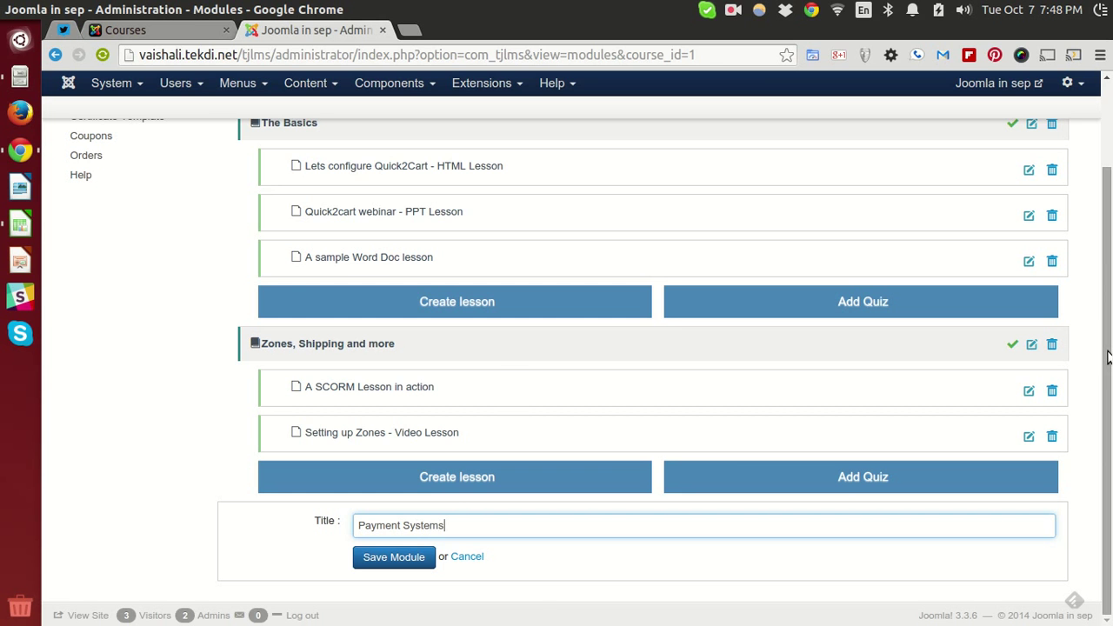
click(380, 557)
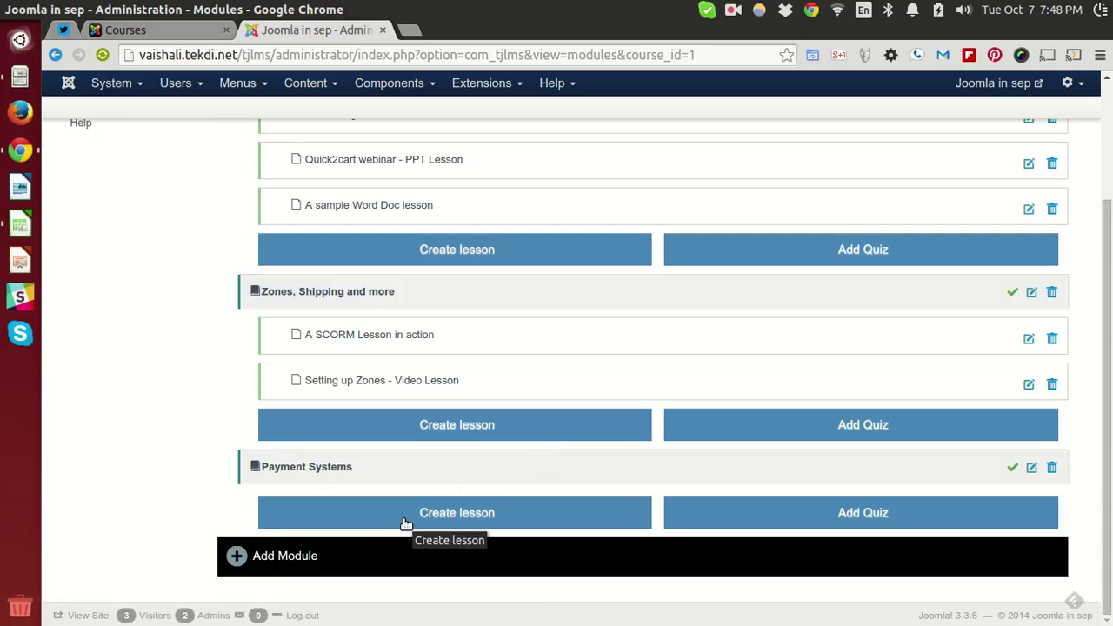
Step: Start a lesson in the Payment Systems module and name it "Configuring the Paypal Plugin"
click(439, 514)
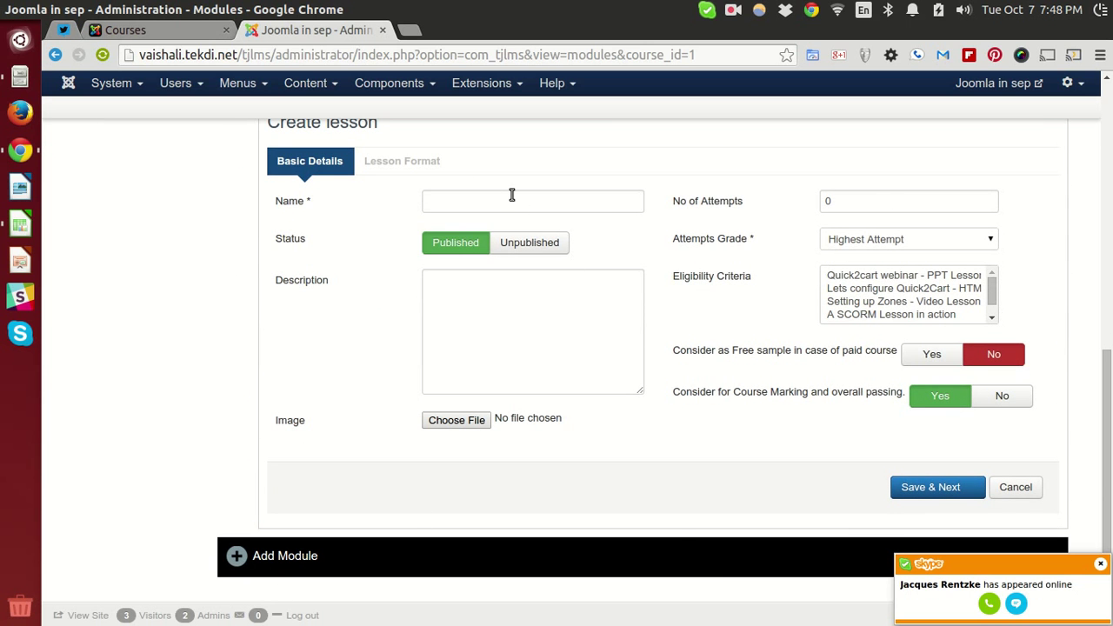
click(473, 202)
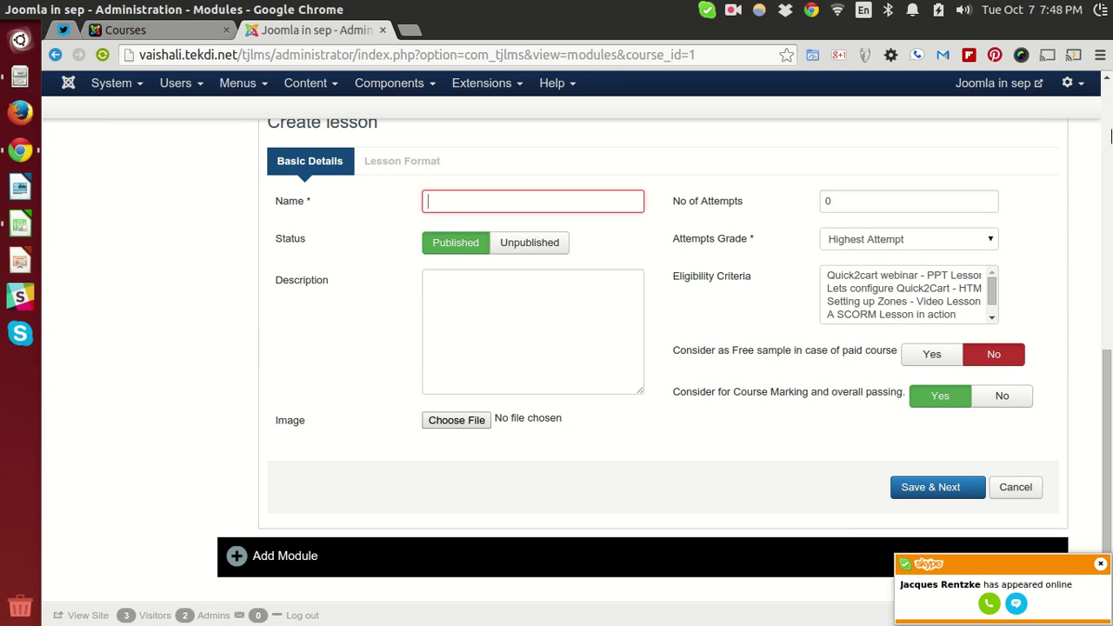
text(C)
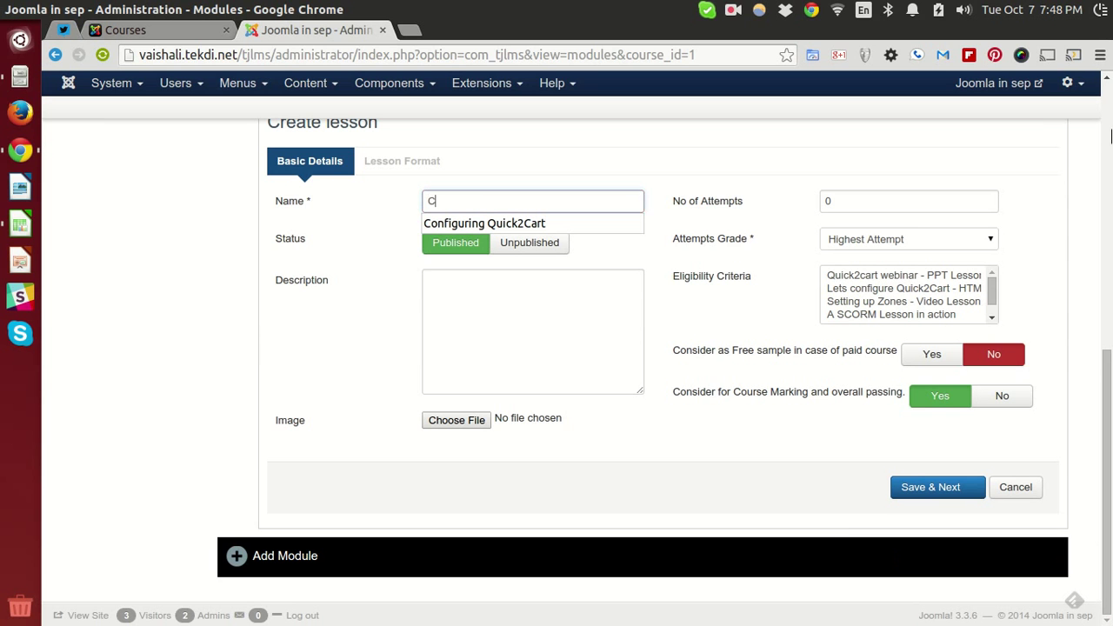
text(onfiguring th)
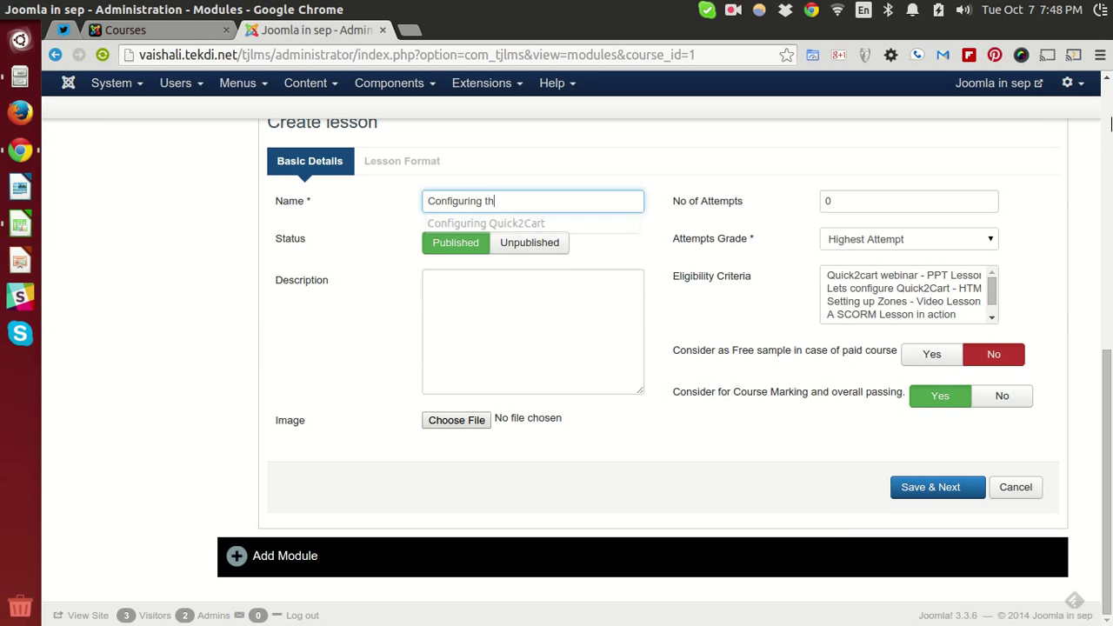
text(e Paypal Plugn)
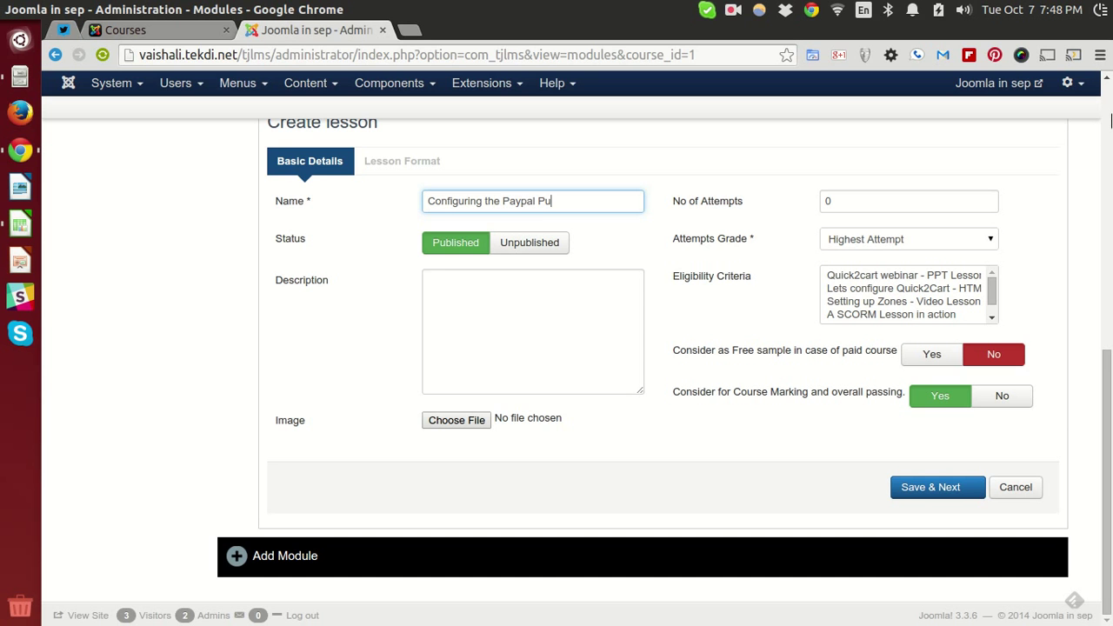
key(BackSpace)
key(BackSpace)
key(BackSpace)
key(BackSpace)
text(lugin)
Step: Check the Attempts Grade options and try selecting existing lessons as Eligibility Criteria, clearing the selection again
click(529, 344)
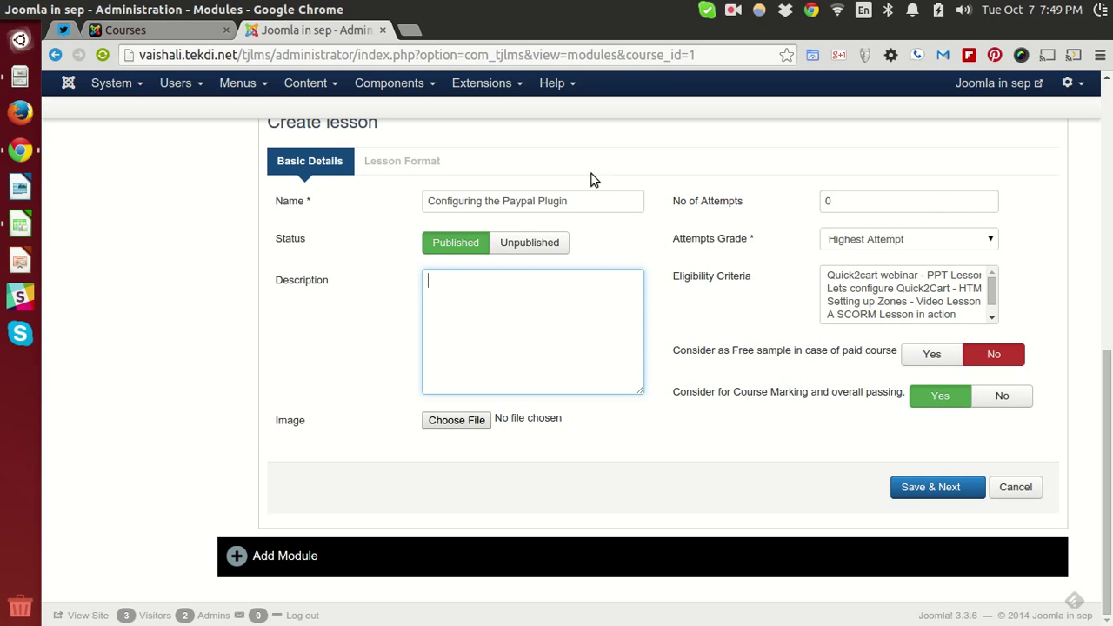
click(975, 246)
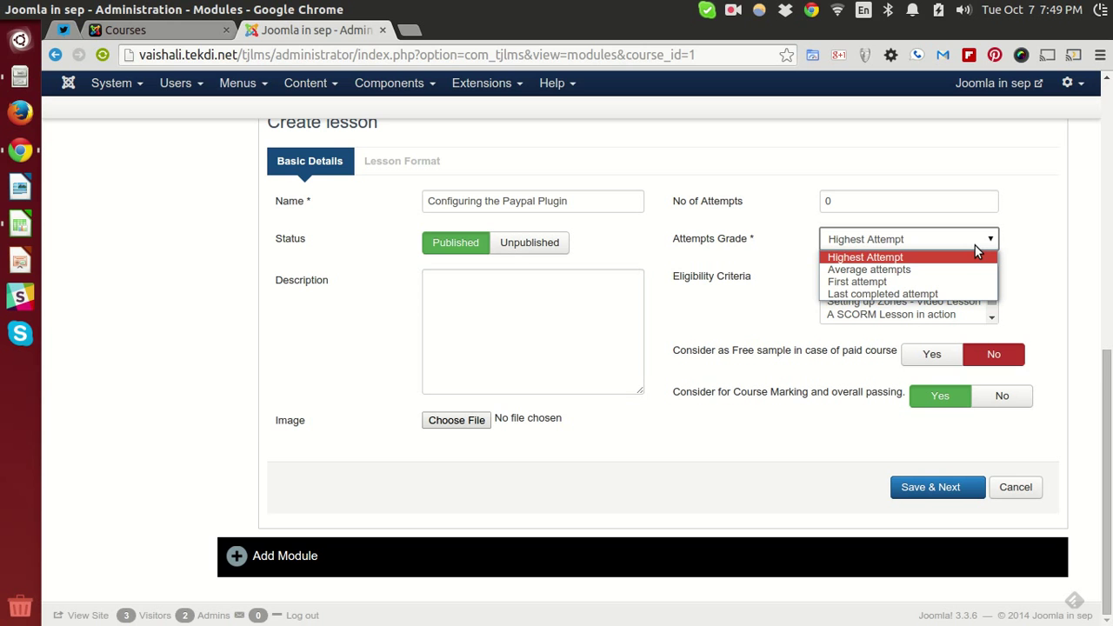
click(975, 245)
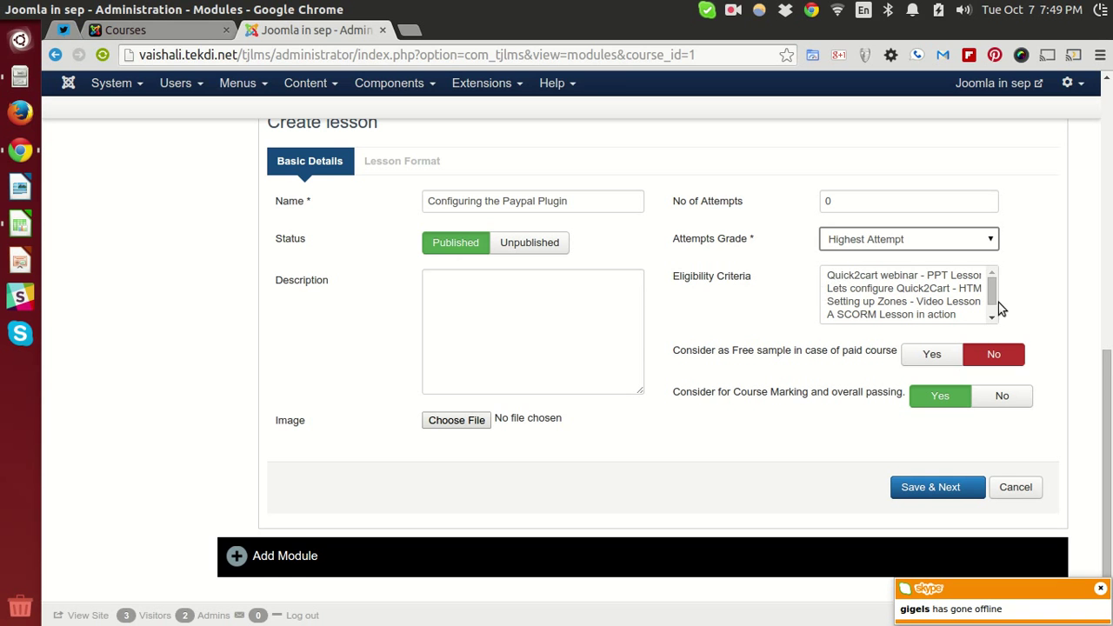
drag(896, 277, 889, 307)
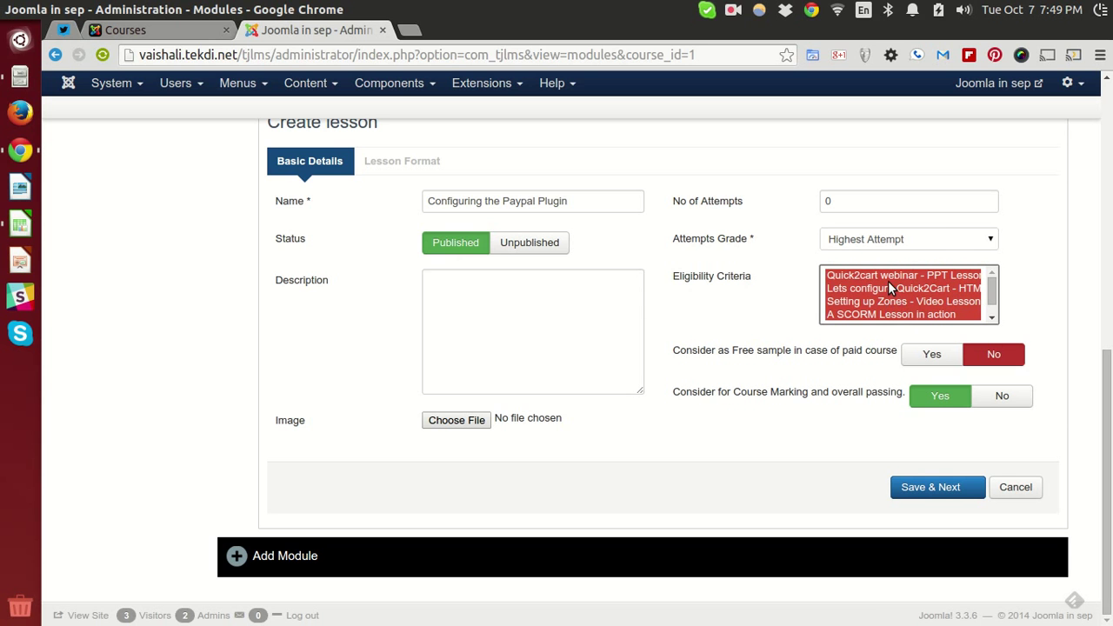
click(886, 278)
ctrl+click(886, 280)
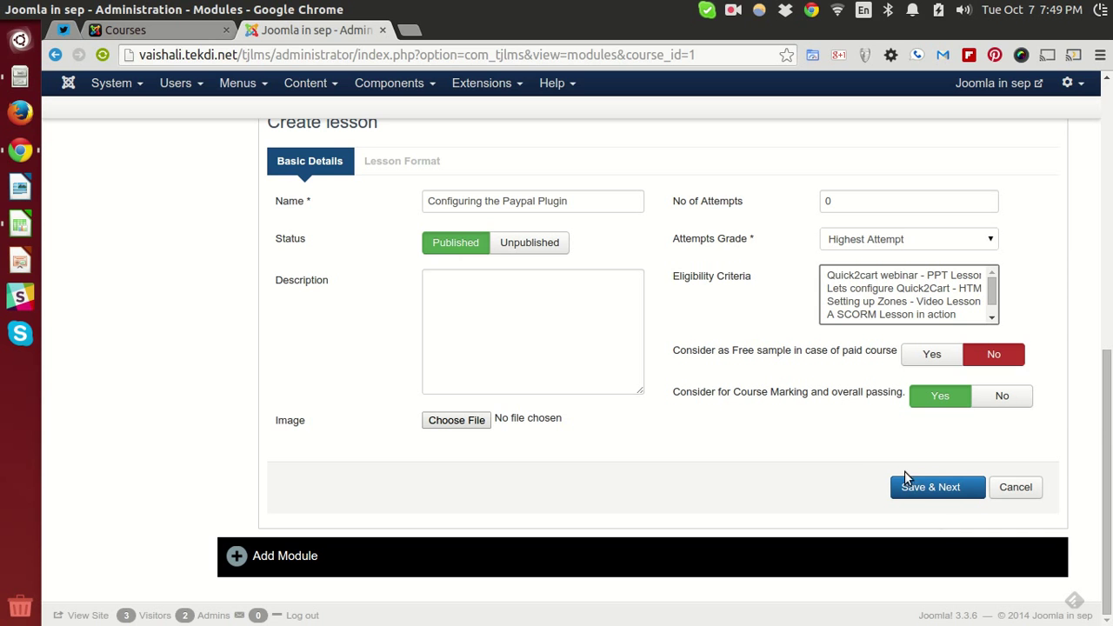
Step: Examine the settings of the Scorm, TjScrom, Tincan, Video, PPT and Documents lesson formats
click(416, 164)
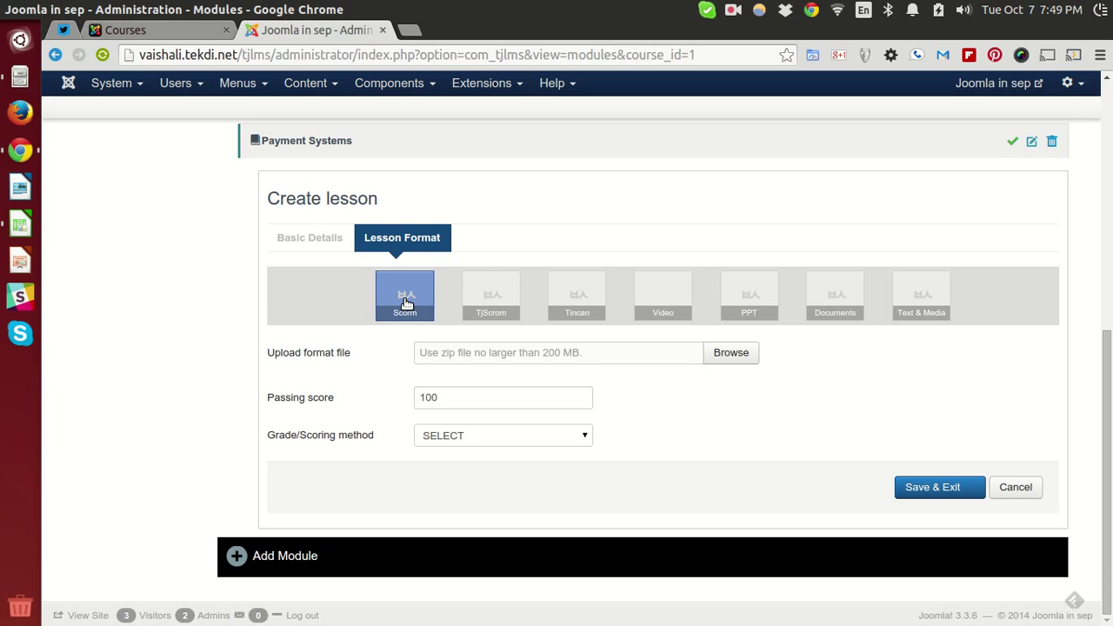
click(491, 303)
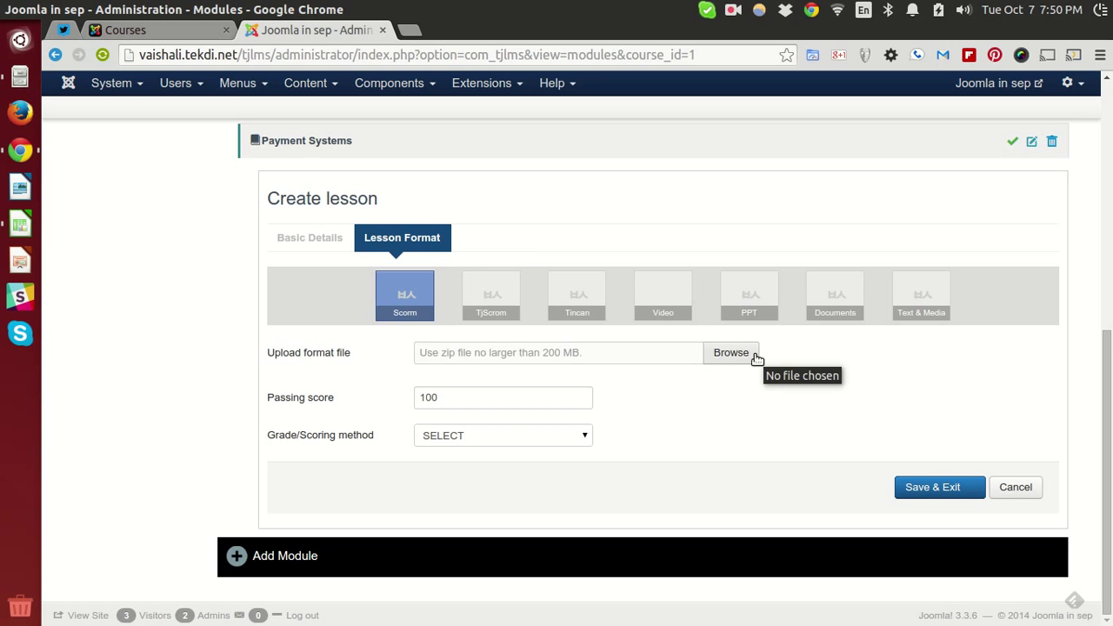
click(592, 307)
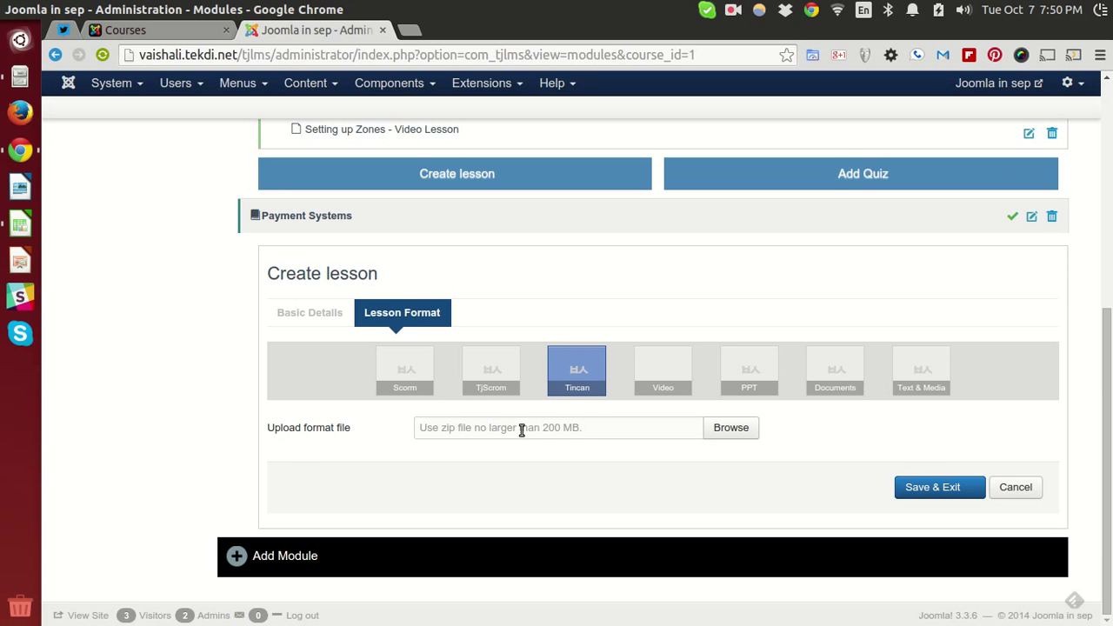
click(666, 356)
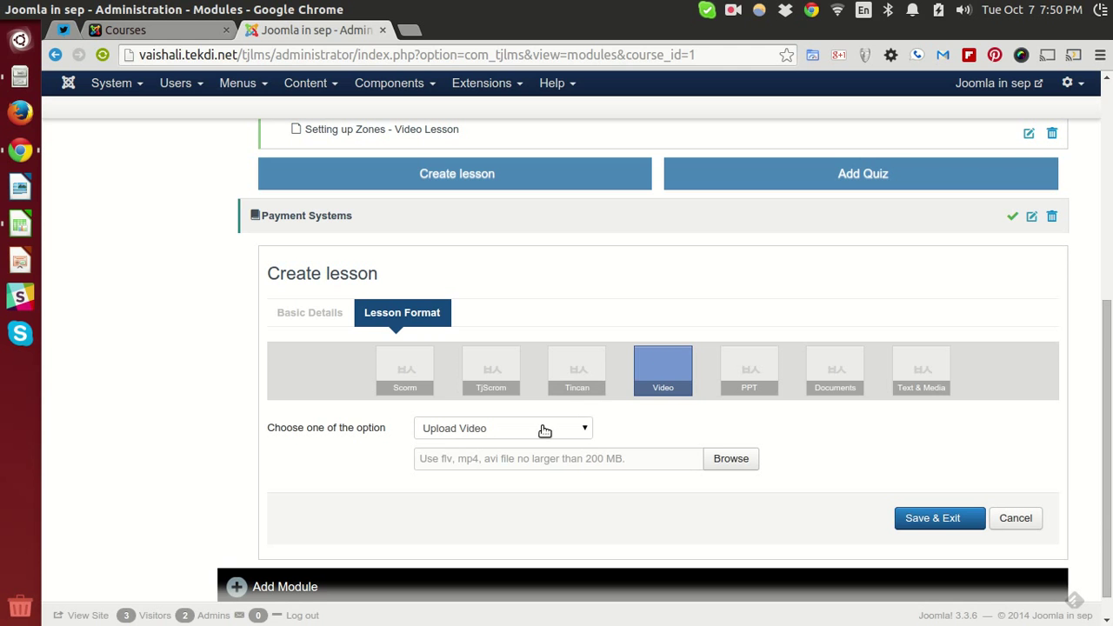
click(544, 430)
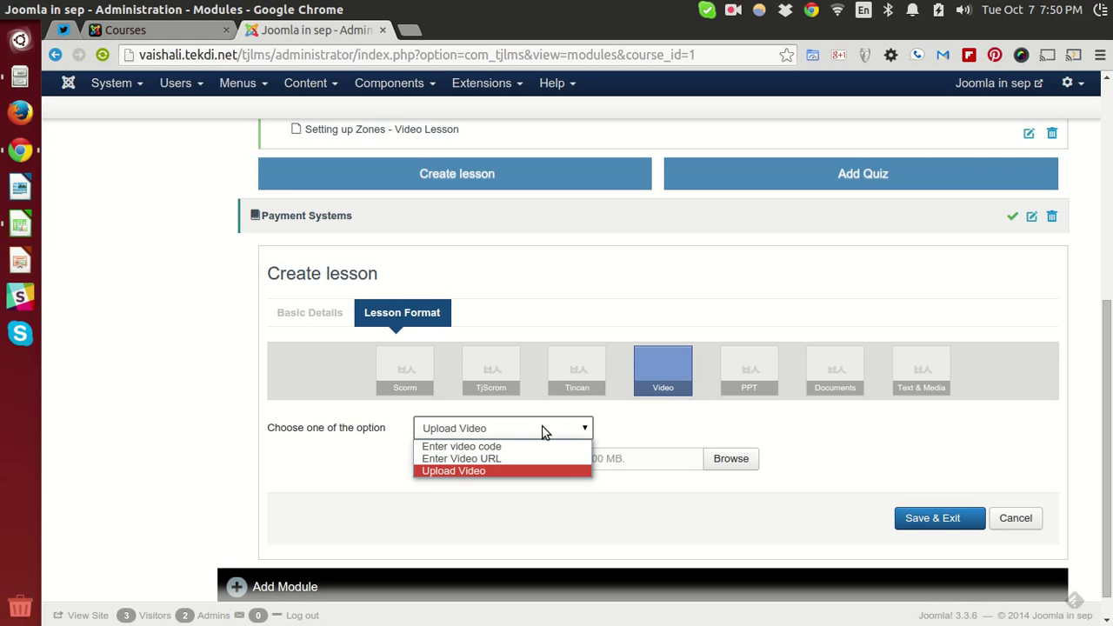
click(544, 429)
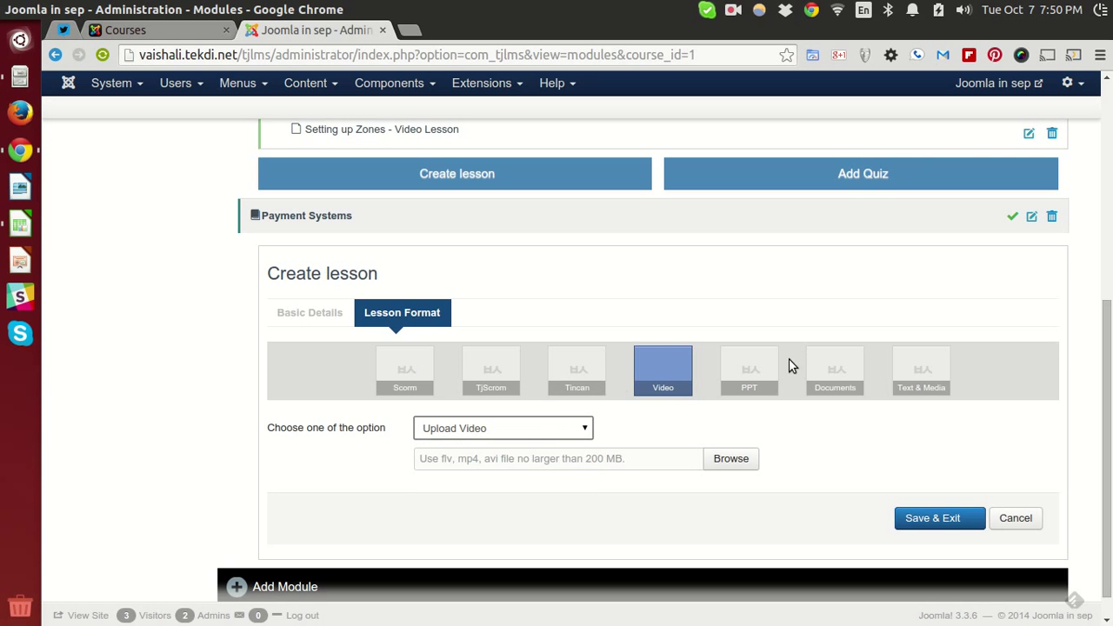
click(755, 360)
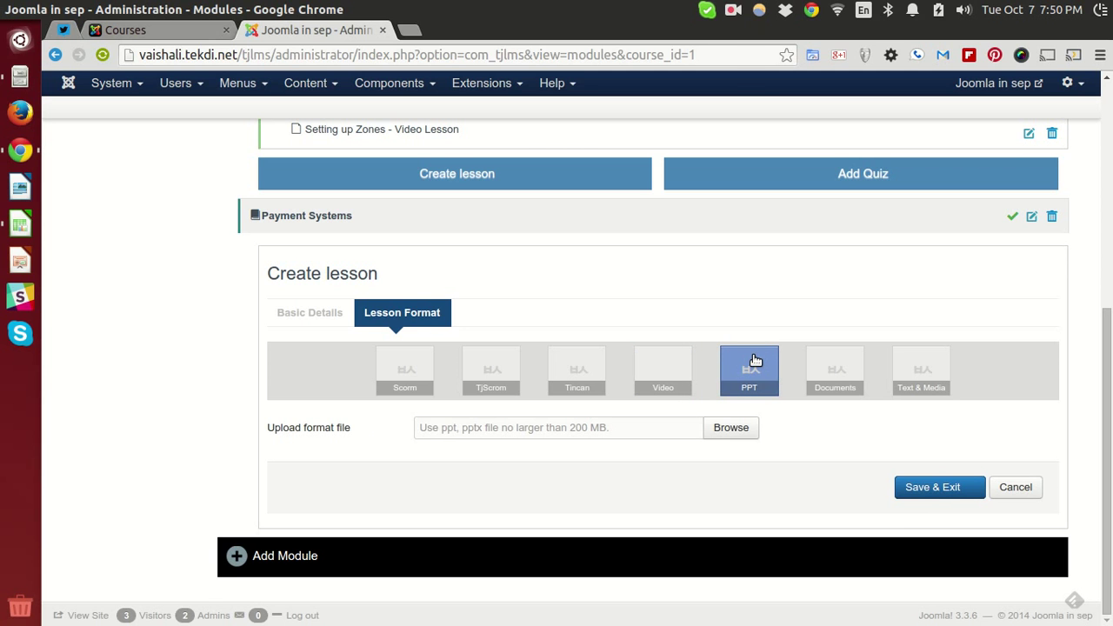
click(847, 374)
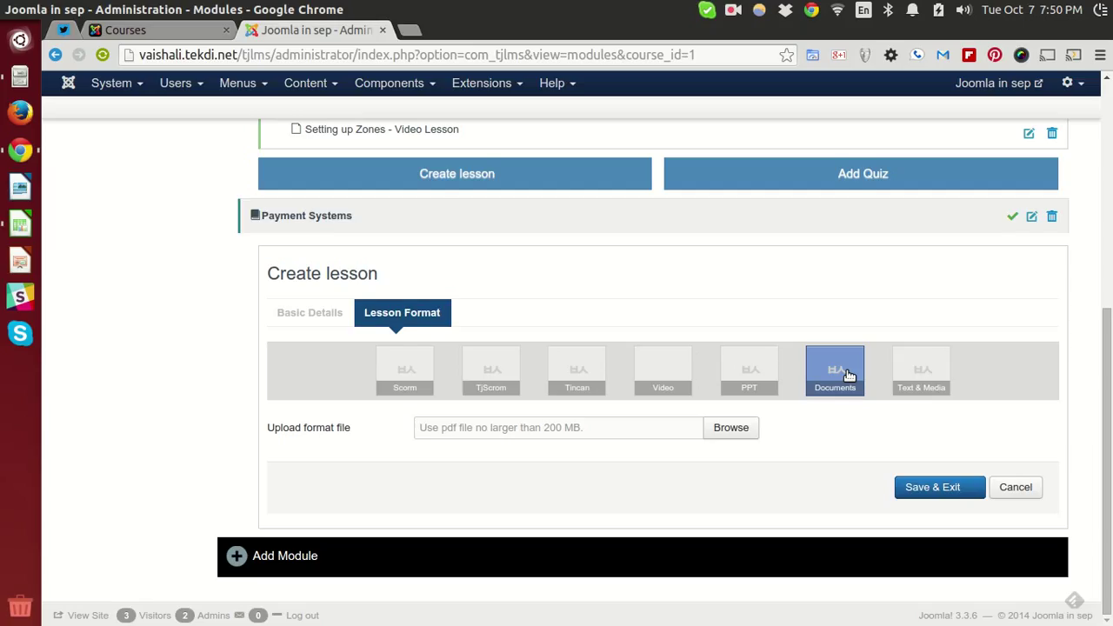
Step: Choose the Text & Media lesson format and launch its HTML builder with the content blocks drawer closed
click(933, 371)
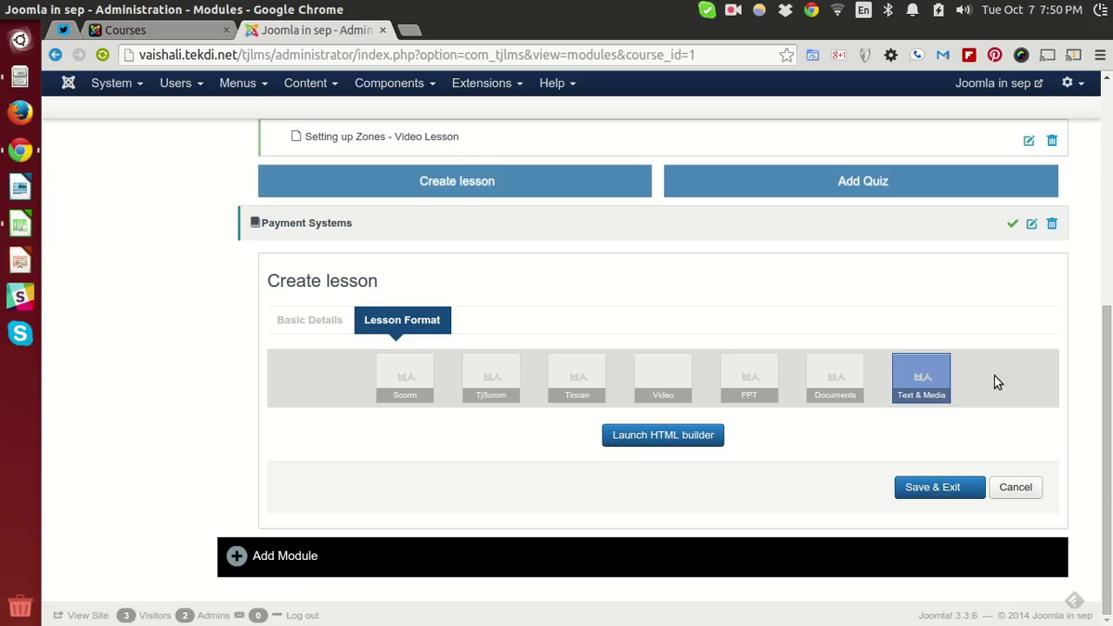
click(637, 436)
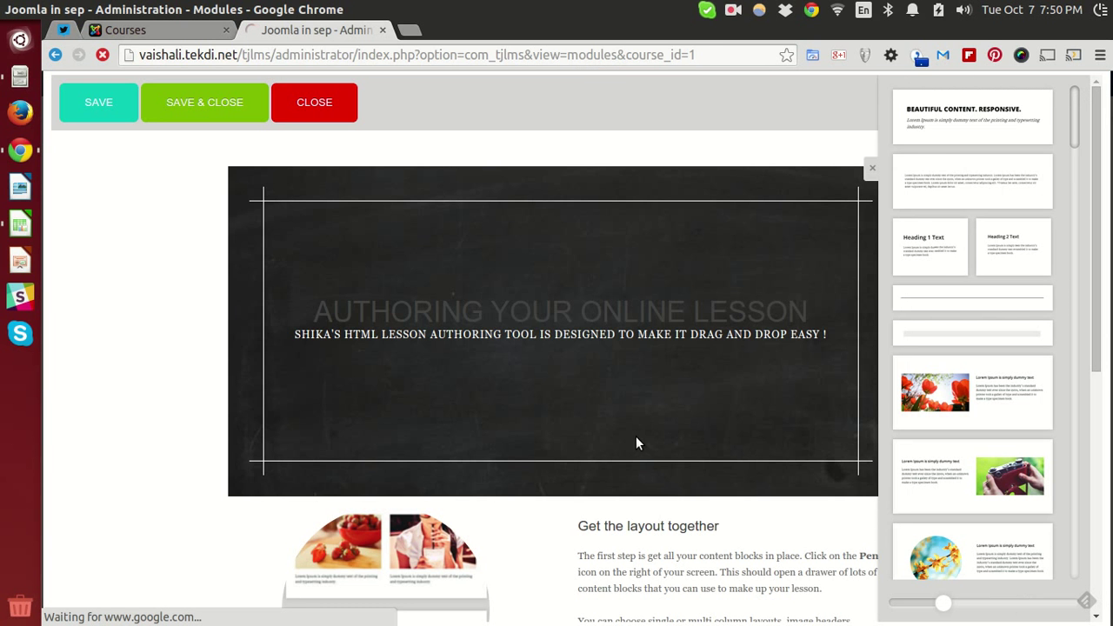
click(871, 172)
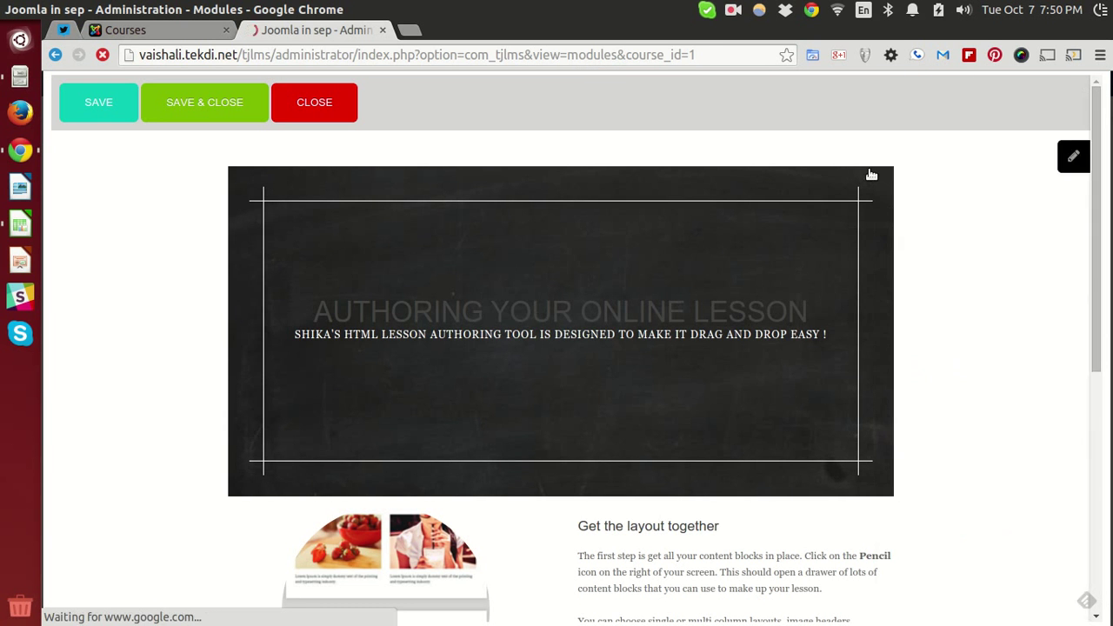
Step: Look over the default lesson template and delete its chalkboard header block
scroll(938, 237, down, 2)
scroll(938, 235, down, 8)
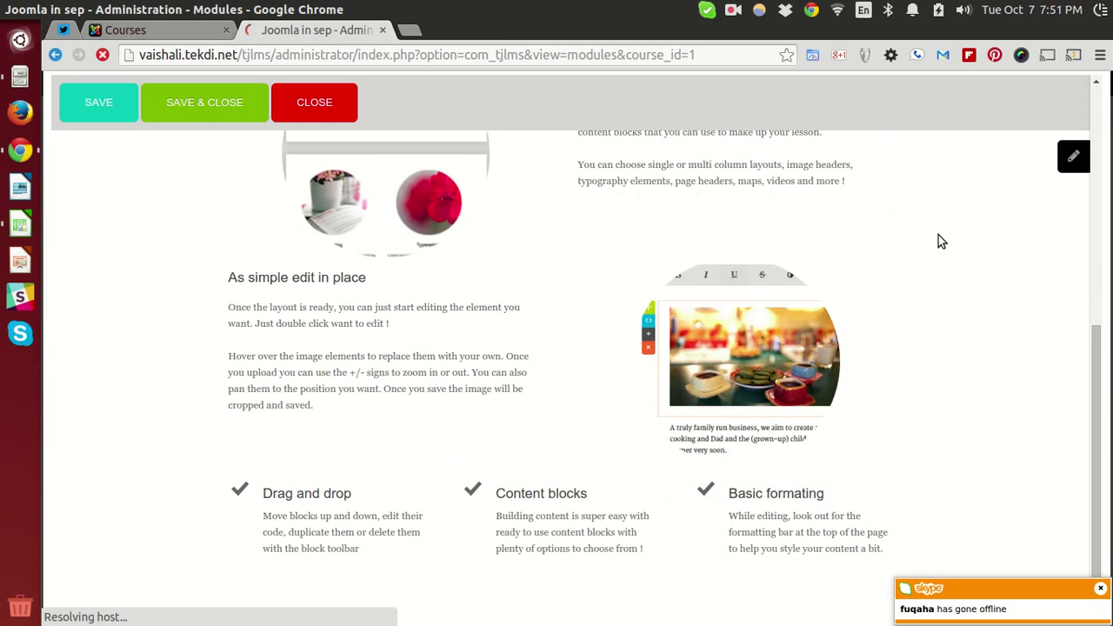
scroll(937, 235, up, 8)
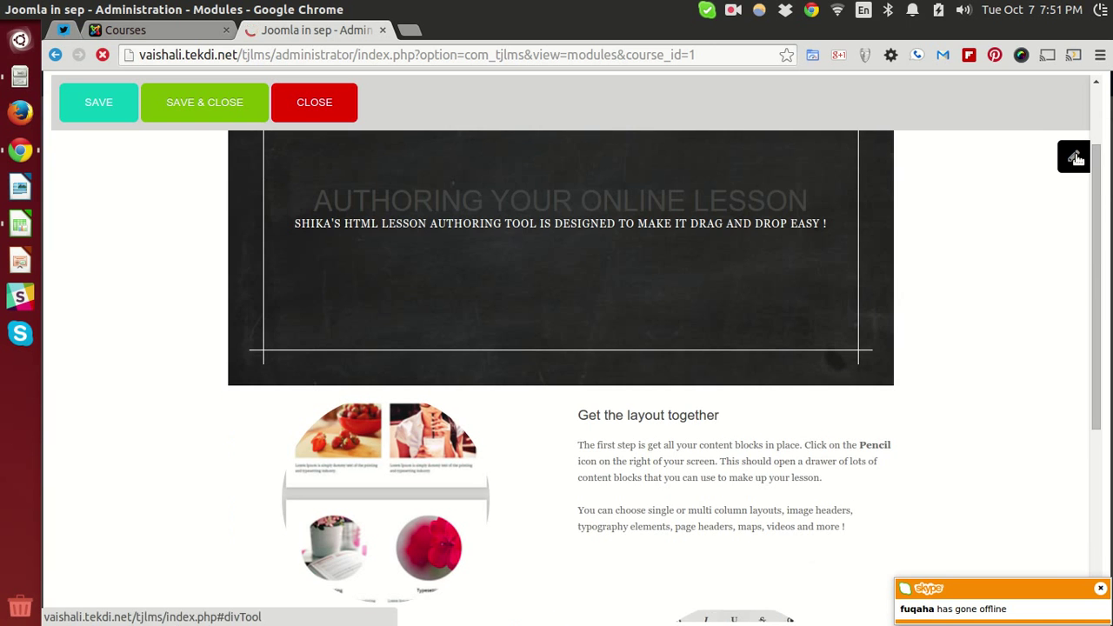
click(1072, 155)
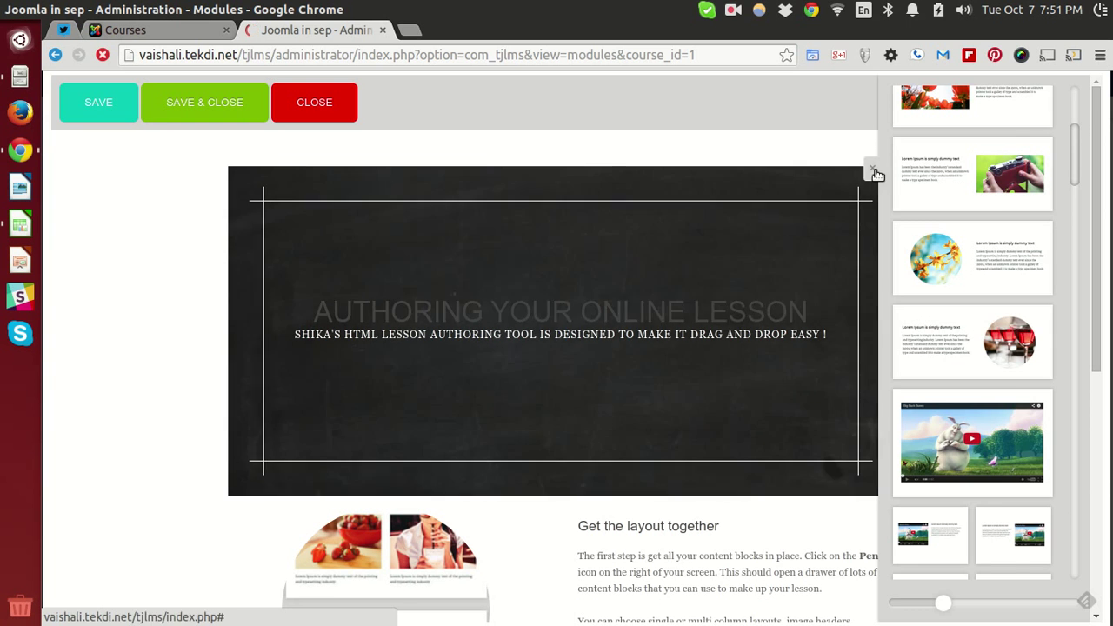
click(872, 166)
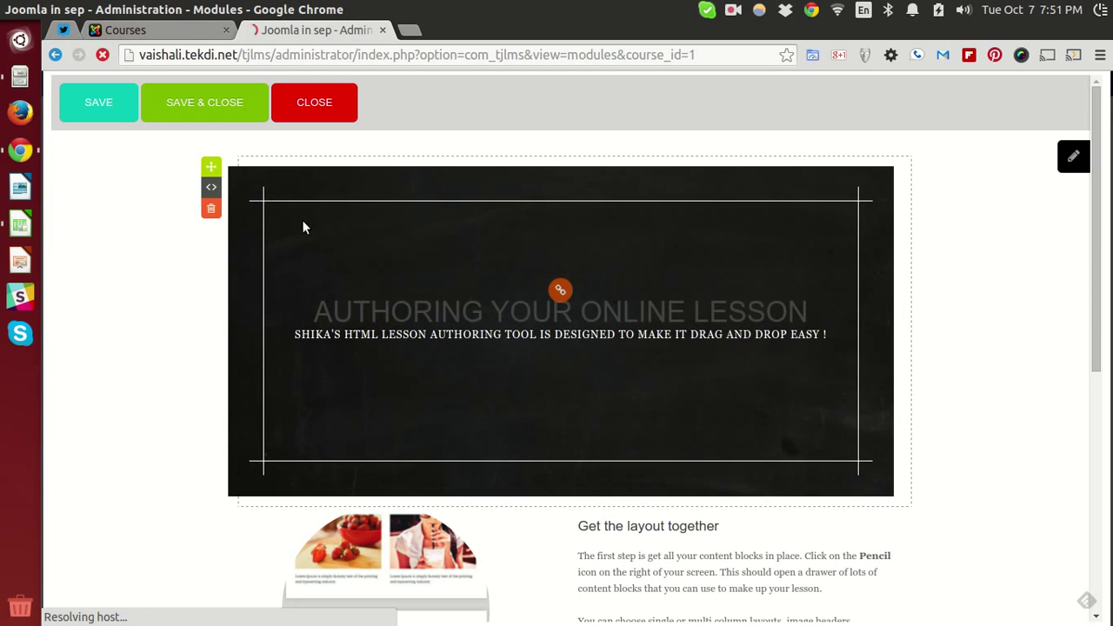
click(213, 215)
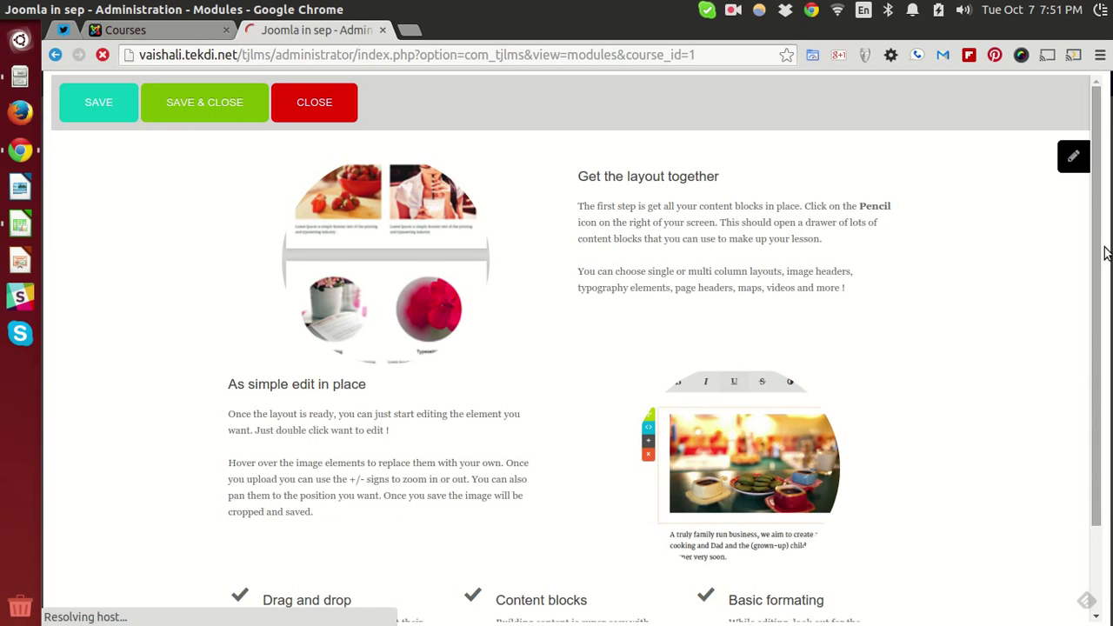
Step: Insert the muffin-photo "THE CAFE" header block above the "Get the layout together" section
click(1072, 155)
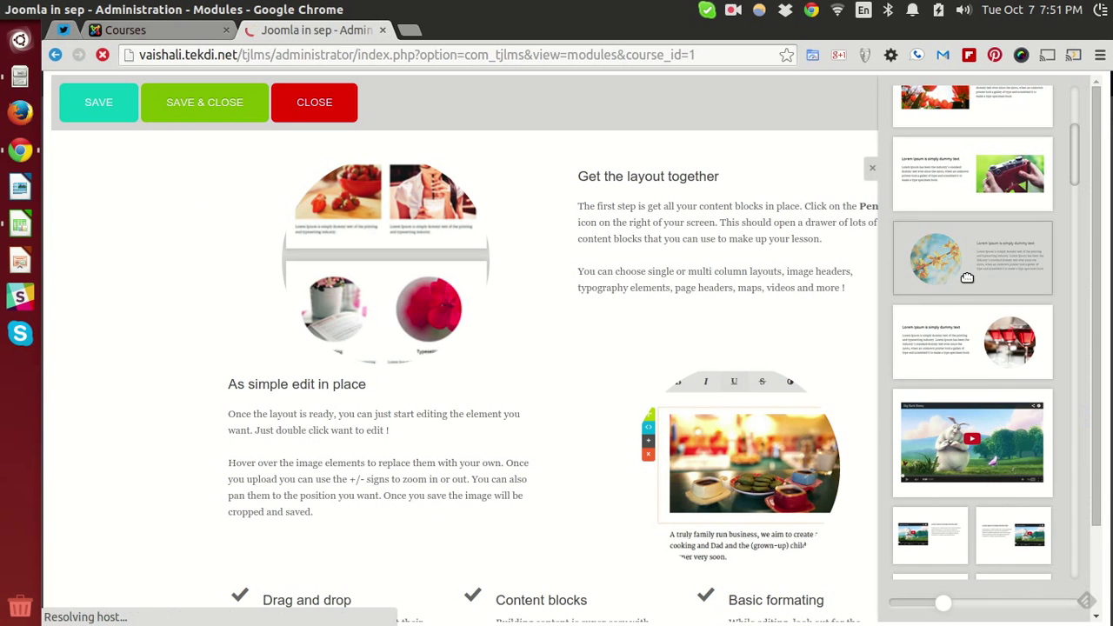
scroll(969, 280, down, 10)
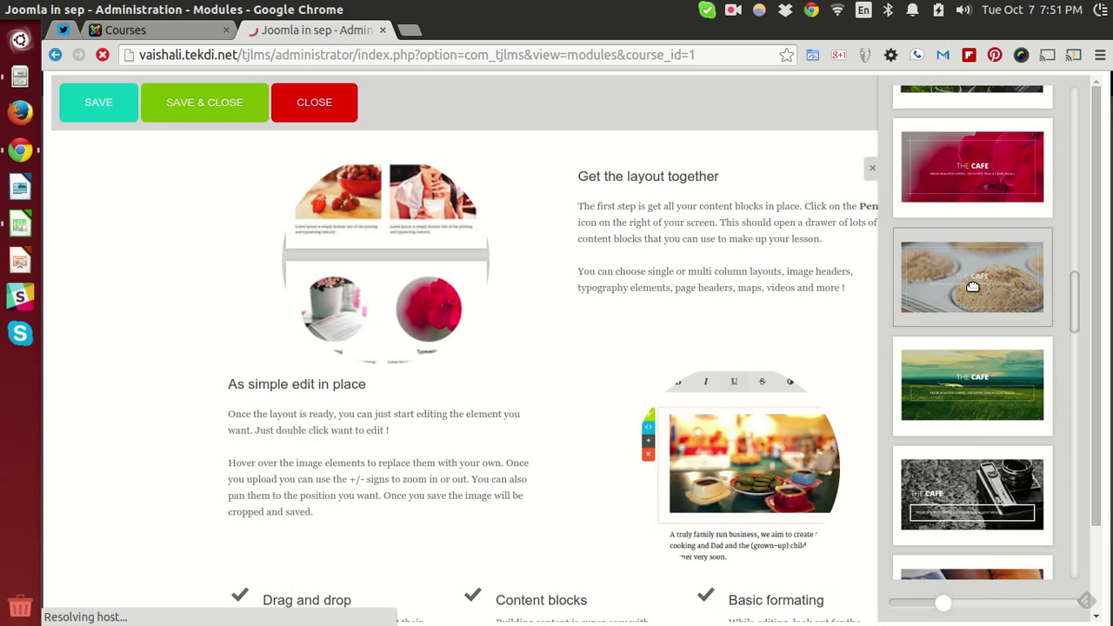
drag(971, 285, 591, 182)
Step: Replace the header title "THE CAFE" with "QUICK COURSE ABOUT EDITING !"
click(588, 318)
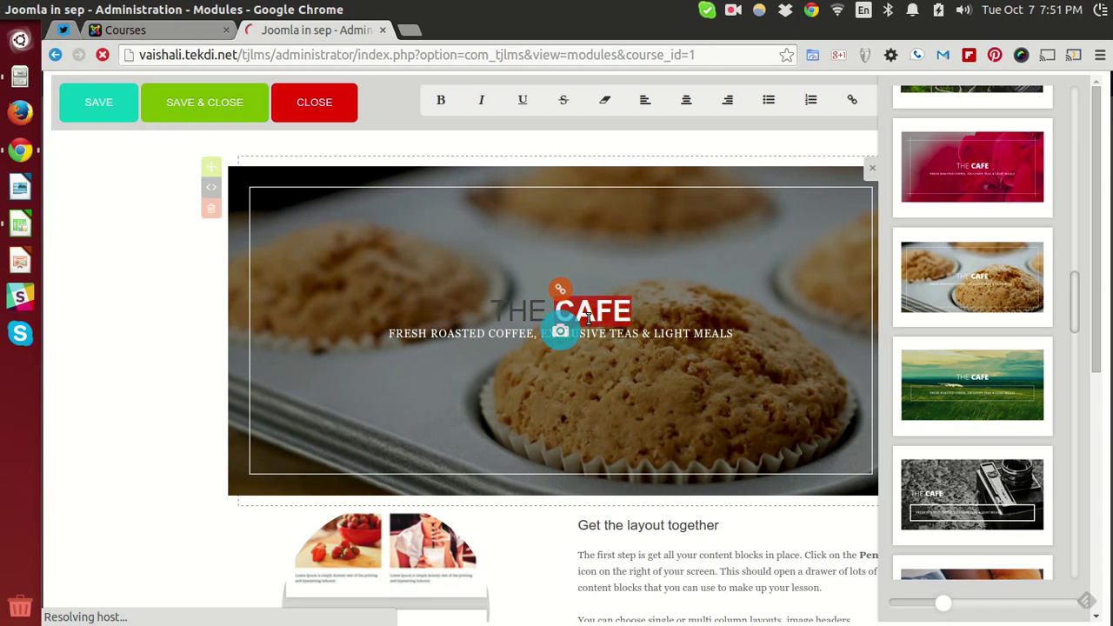
triple_click(588, 318)
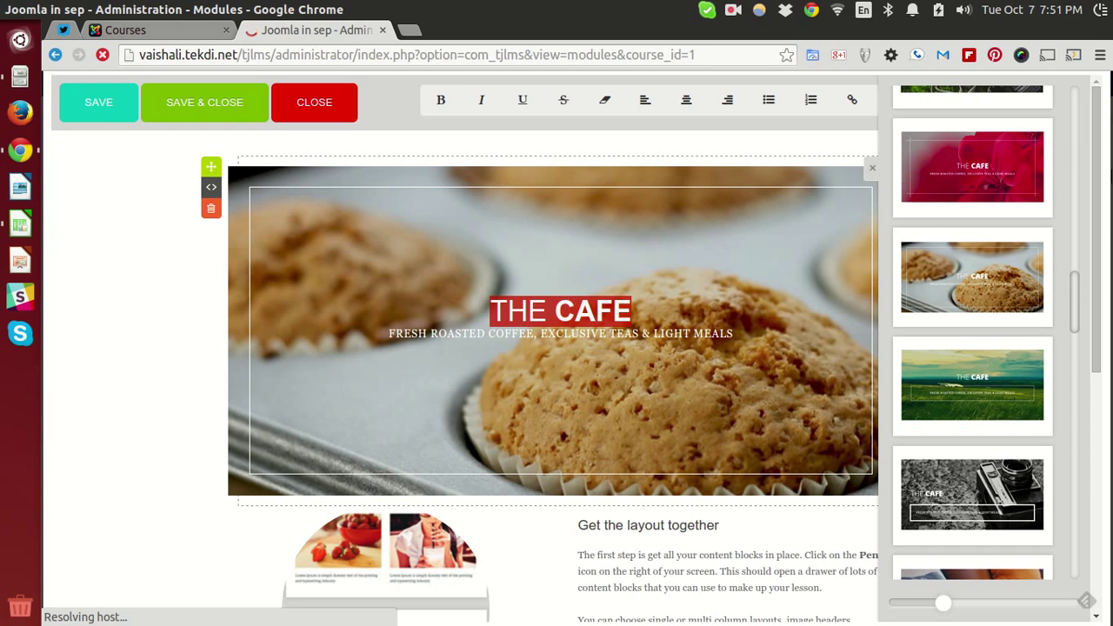
text(QUICK COU)
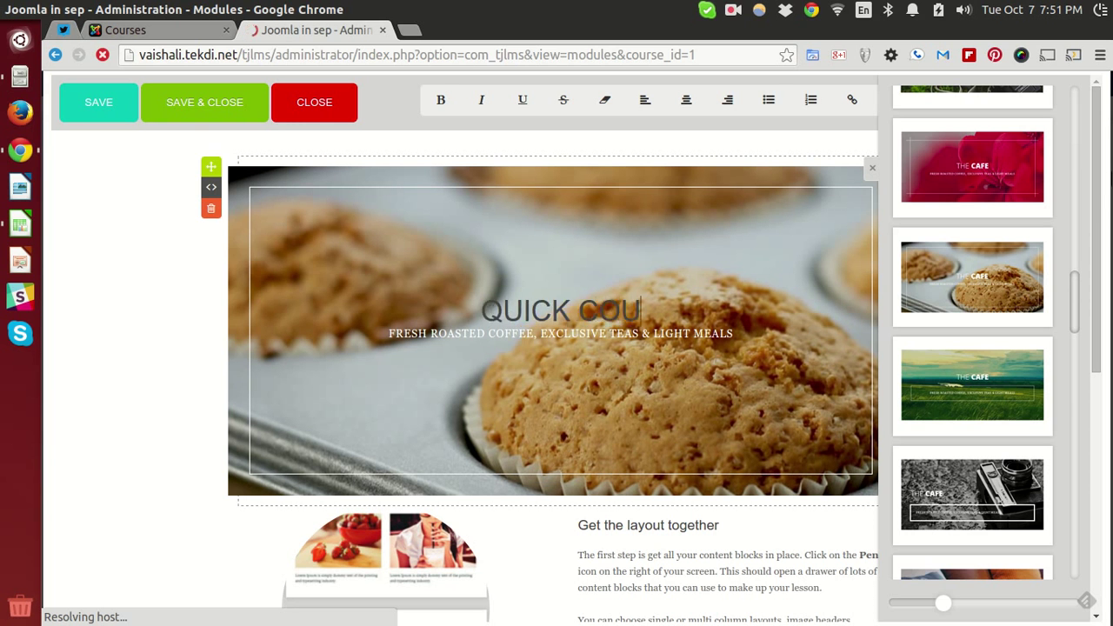
text(RSE ABOUT EDITING !)
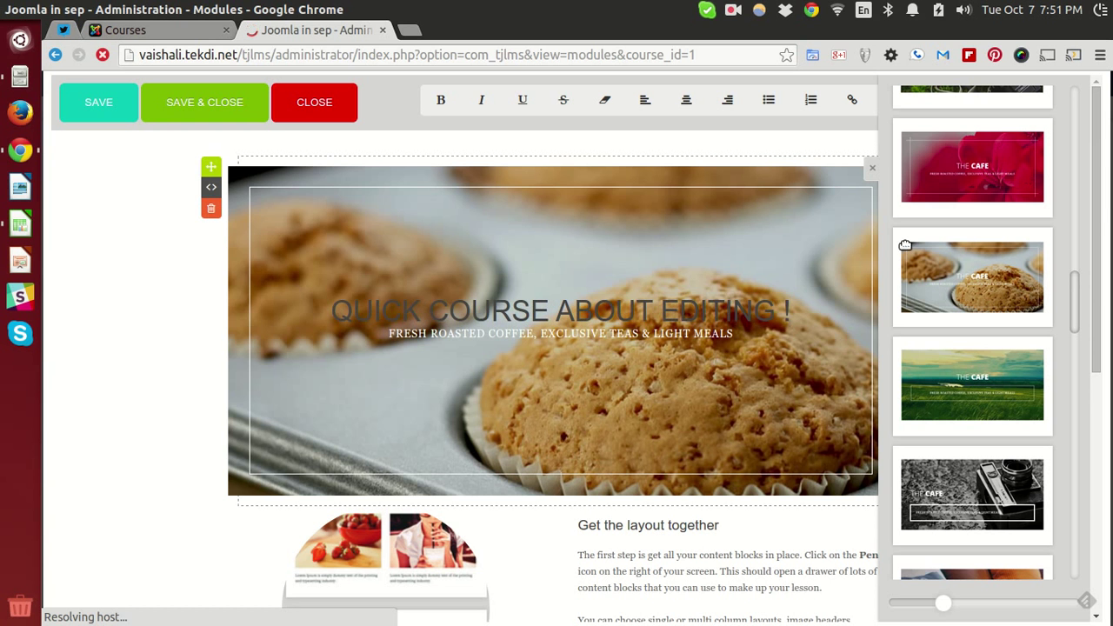
mouse_move(654, 282)
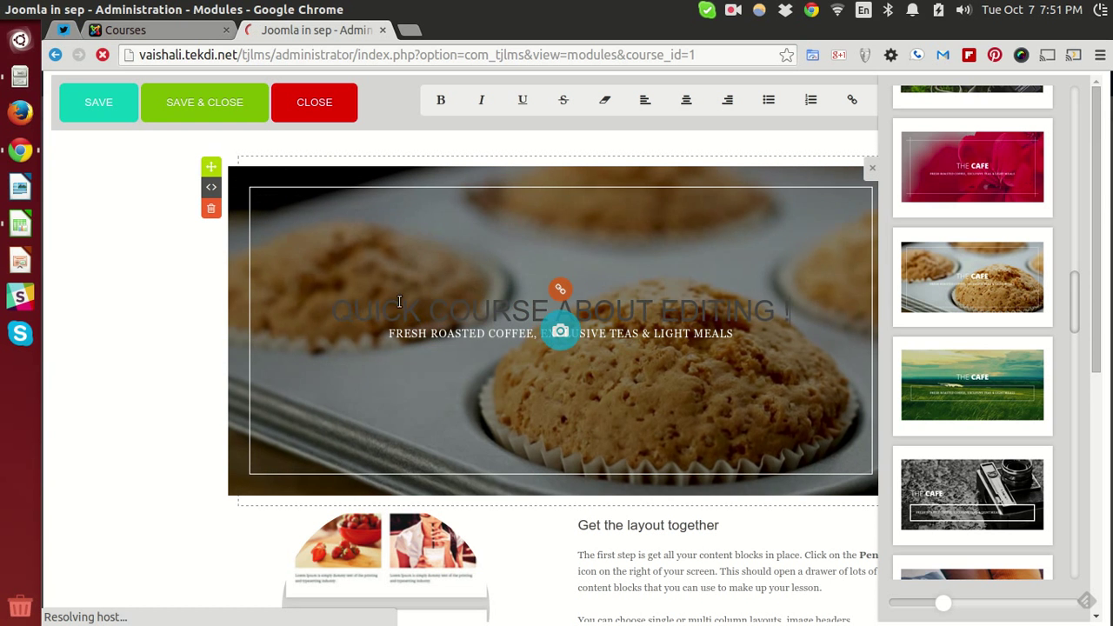
text(!)
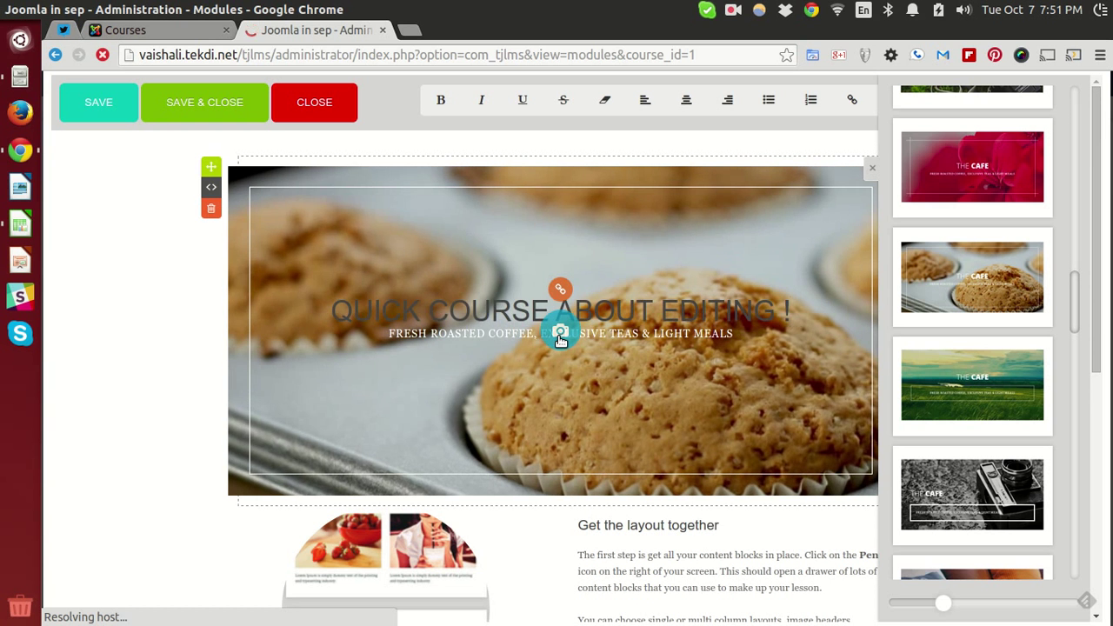
Step: Replace the header's background photo with IMG_20140606_152956.jpg from the Copenhagen Trip folder in Pictures
click(560, 334)
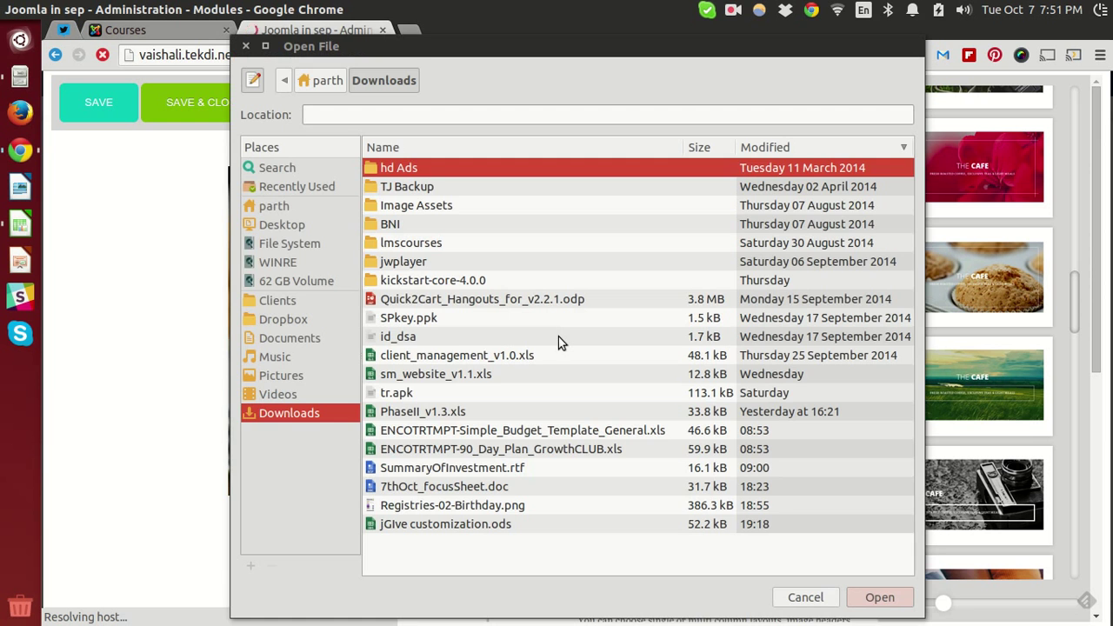
click(284, 377)
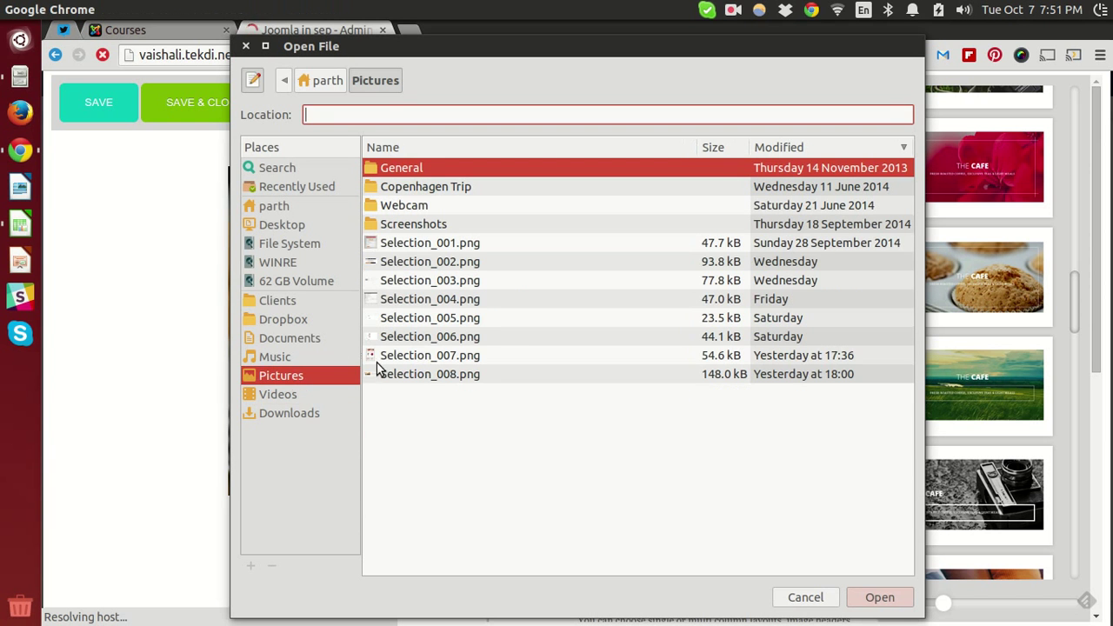
double_click(427, 186)
click(465, 413)
click(497, 375)
click(511, 467)
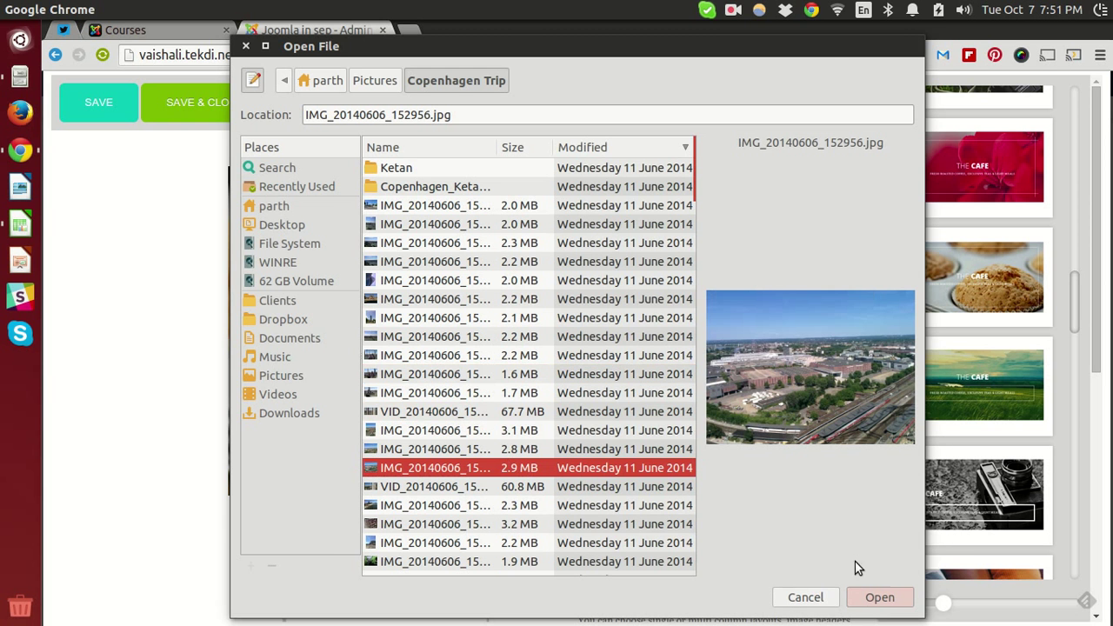
click(876, 597)
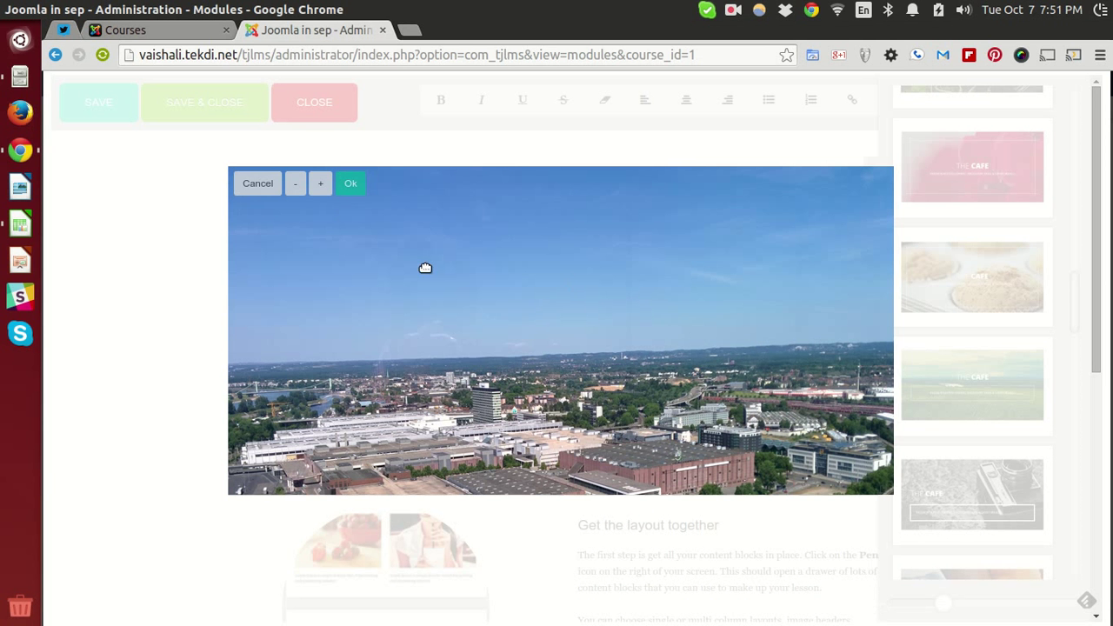
Step: Scale the new header photo to cover the whole block, shift it upward to show more buildings, and apply the crop
click(296, 184)
click(297, 183)
click(296, 183)
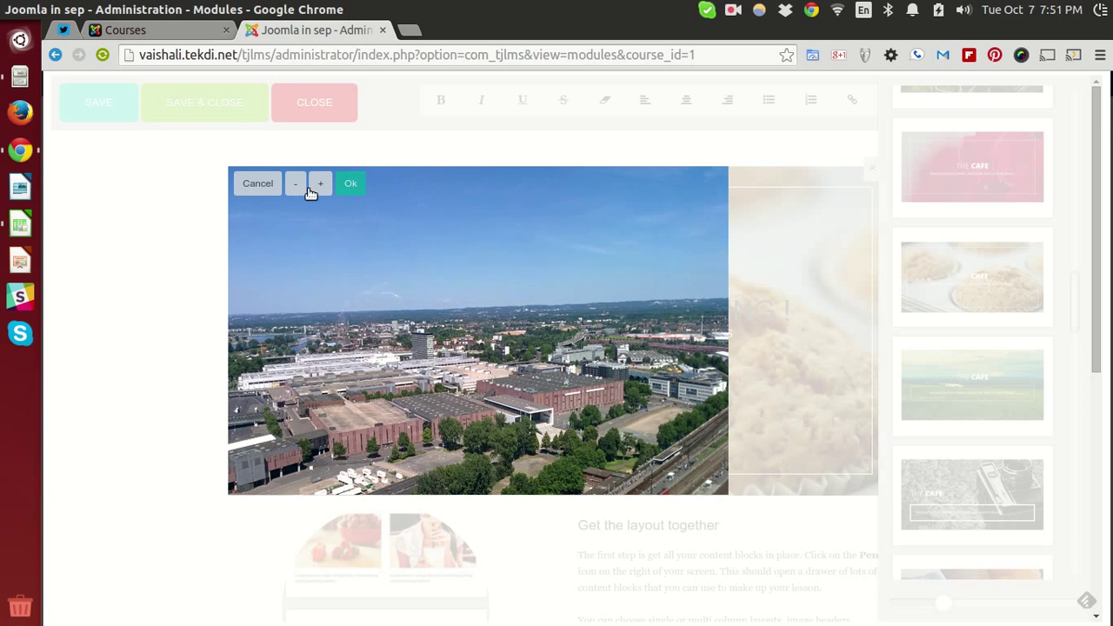
click(319, 183)
click(319, 183)
click(319, 184)
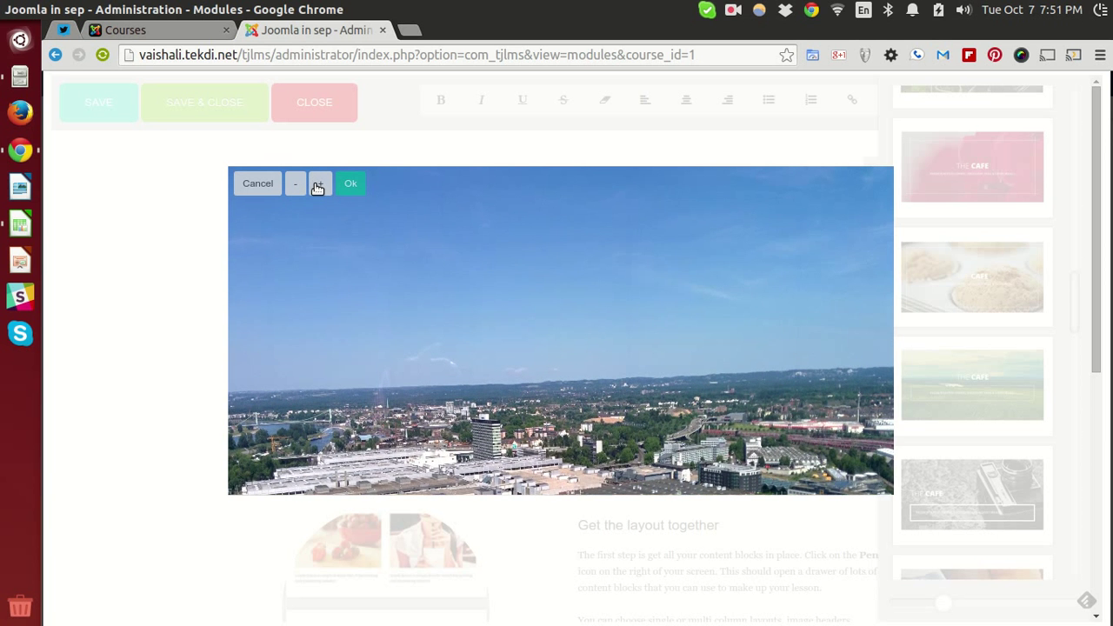
click(318, 185)
drag(664, 376, 652, 275)
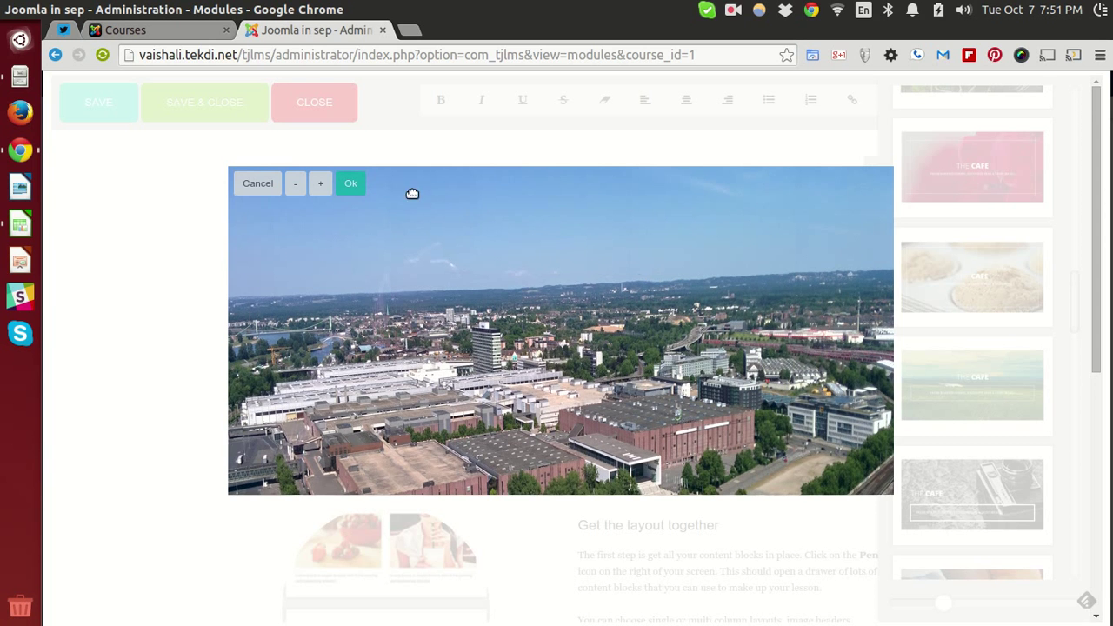
click(349, 186)
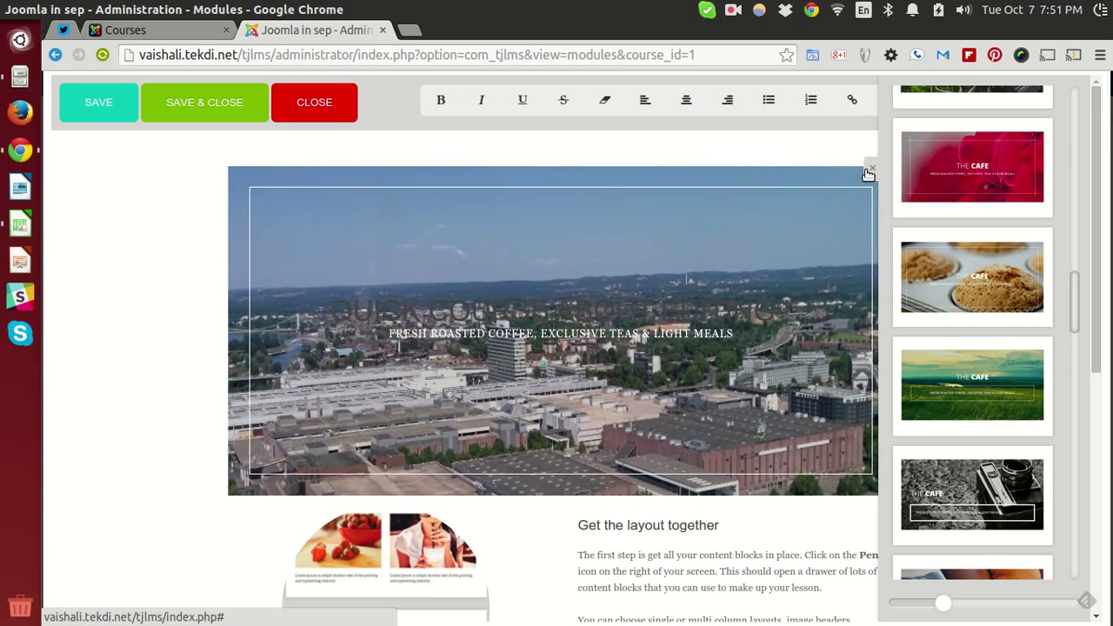
Step: Examine the available content blocks, from headings, image-text and video layouts to headers, quotes, maps and call-to-action blocks
click(866, 169)
scroll(839, 217, down, 3)
scroll(815, 270, down, 3)
click(1073, 156)
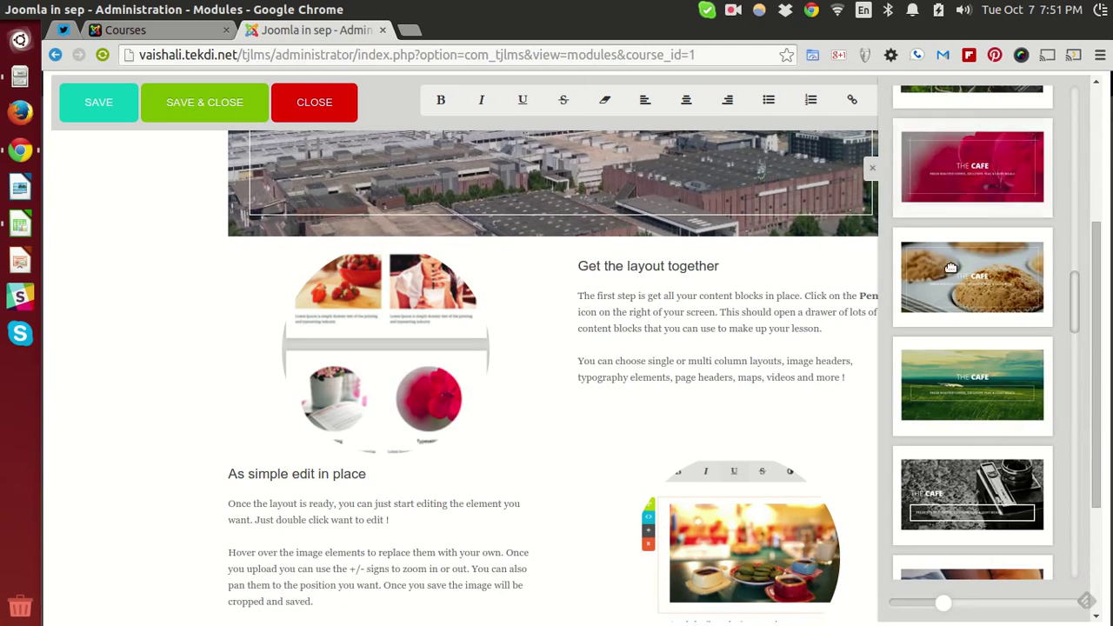
scroll(950, 275, up, 2)
scroll(950, 275, up, 5)
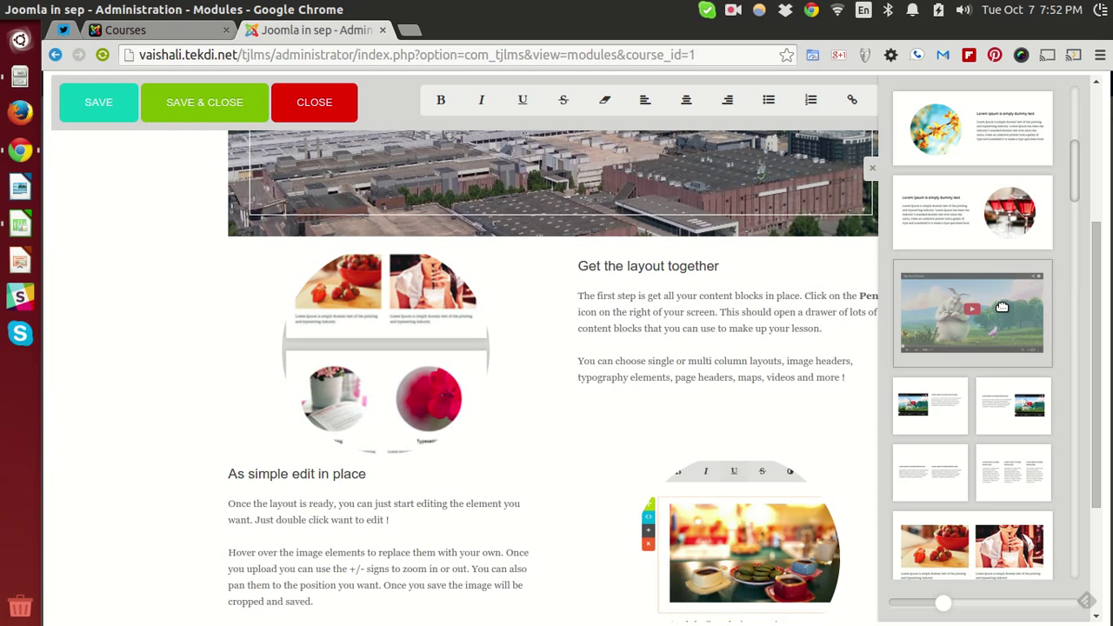
scroll(1005, 306, up, 4)
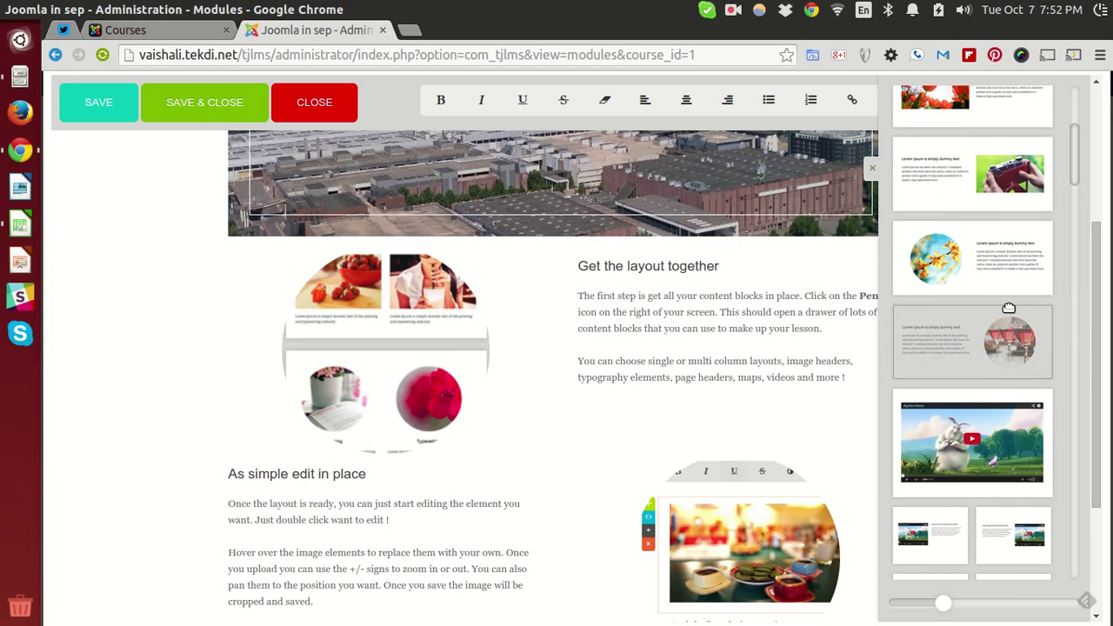
scroll(1008, 307, up, 8)
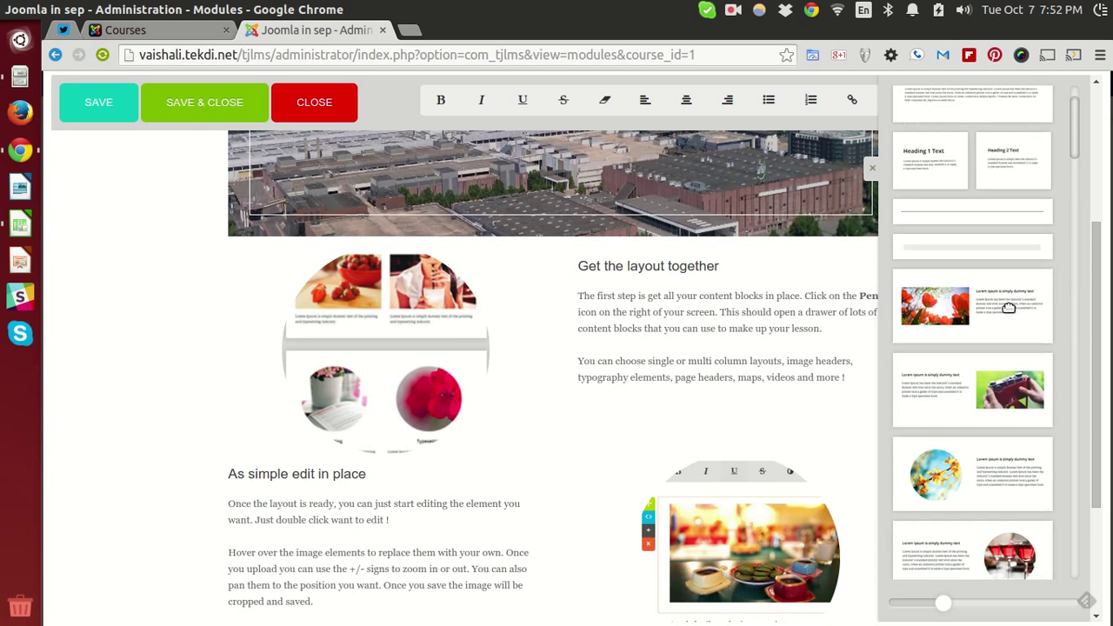
scroll(1008, 308, down, 5)
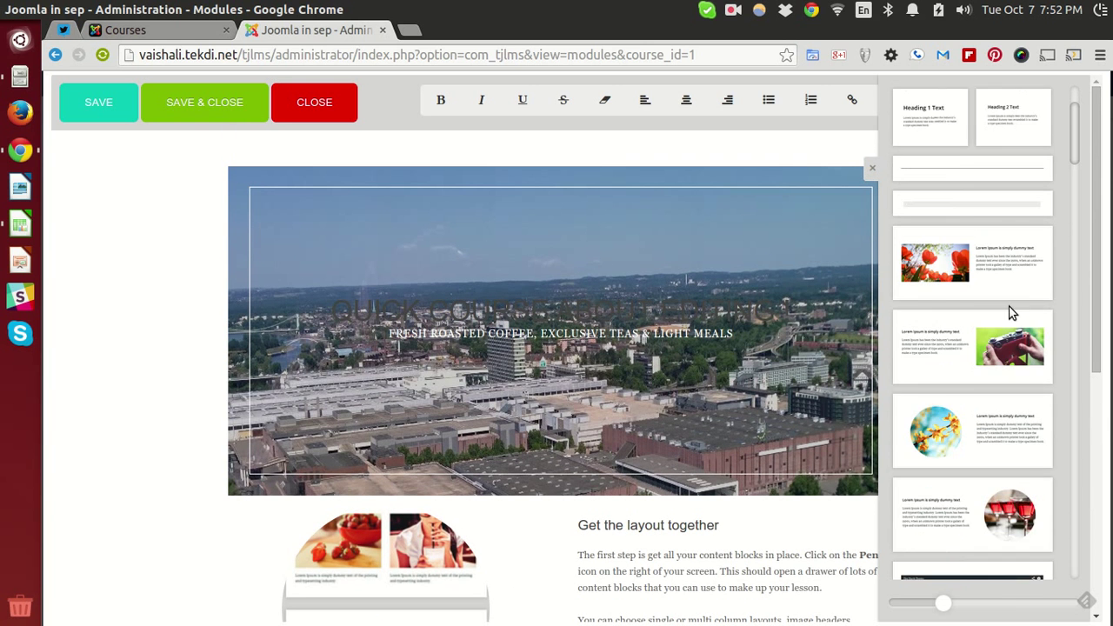
scroll(1009, 307, down, 4)
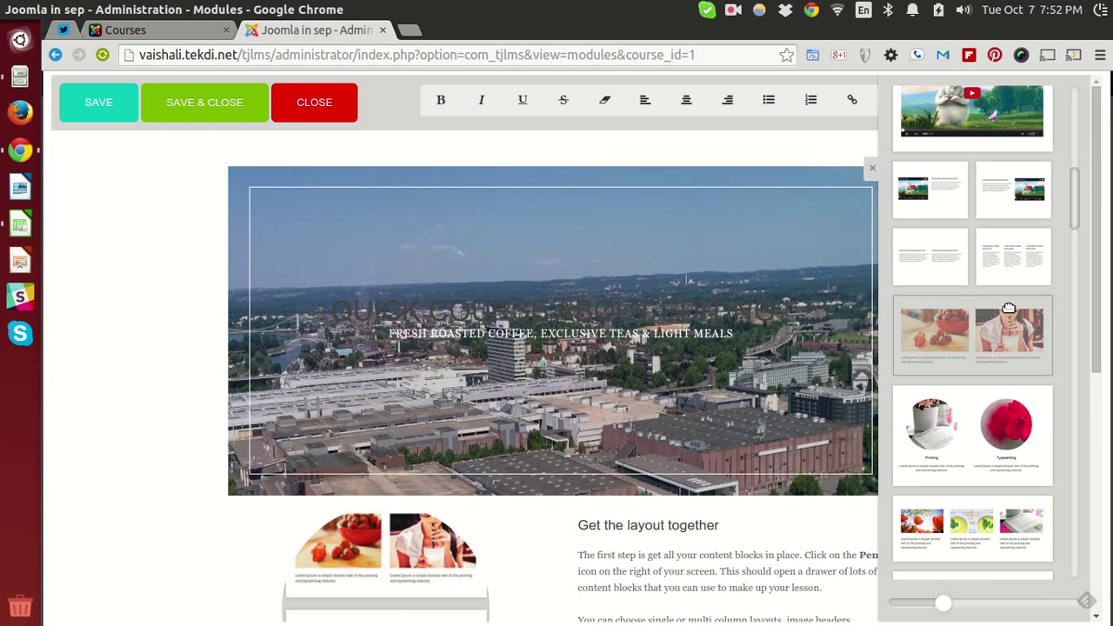
scroll(1008, 308, down, 6)
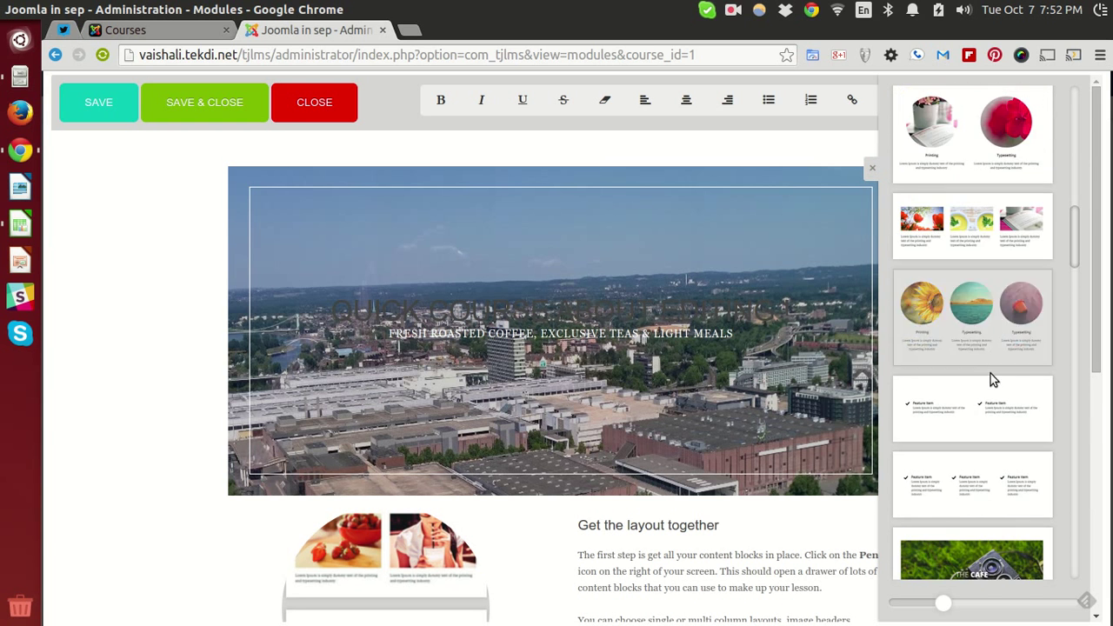
scroll(990, 373, down, 10)
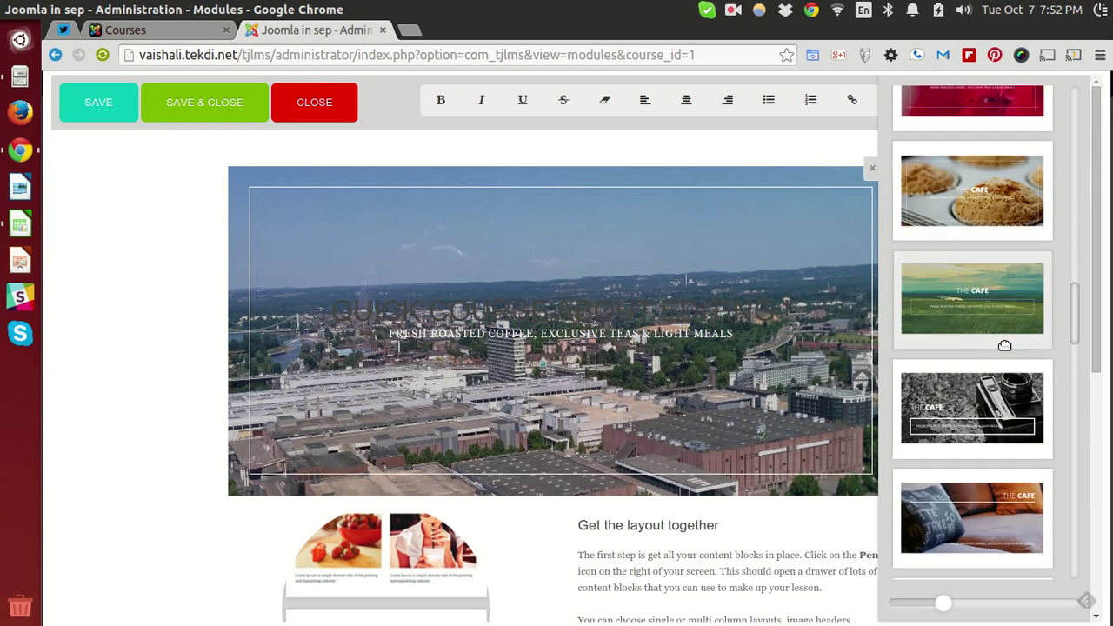
scroll(1004, 345, down, 8)
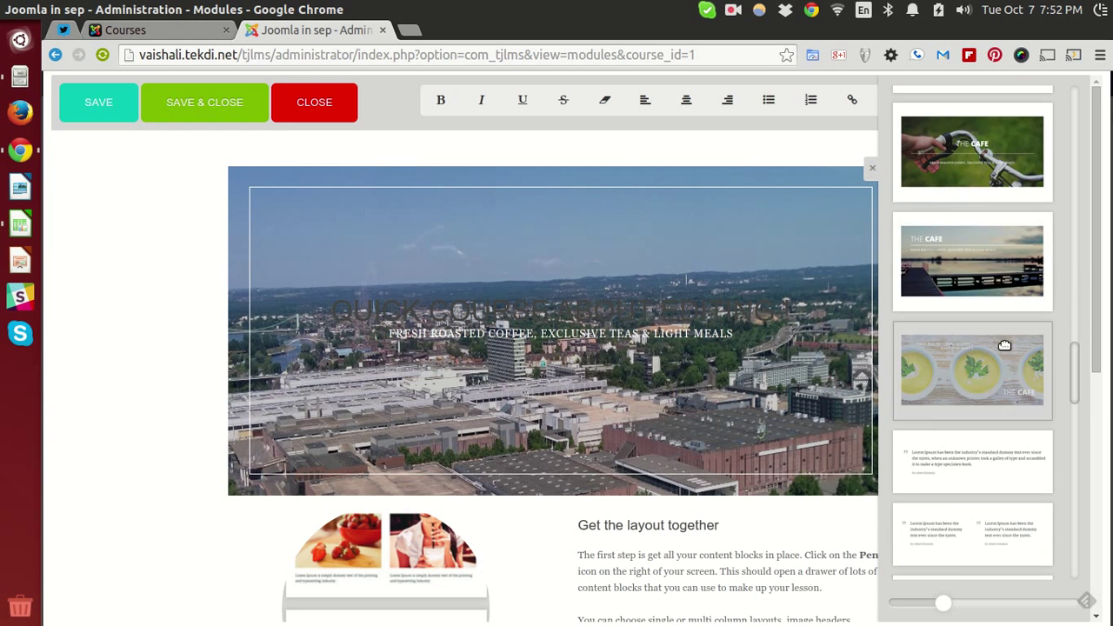
scroll(1004, 345, down, 10)
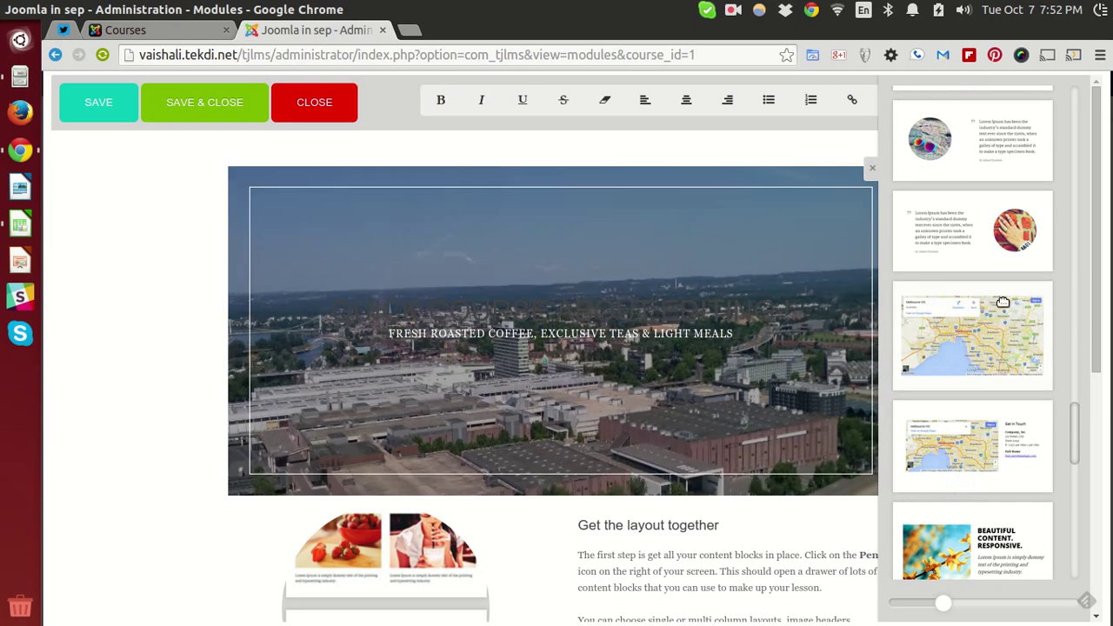
scroll(991, 343, down, 5)
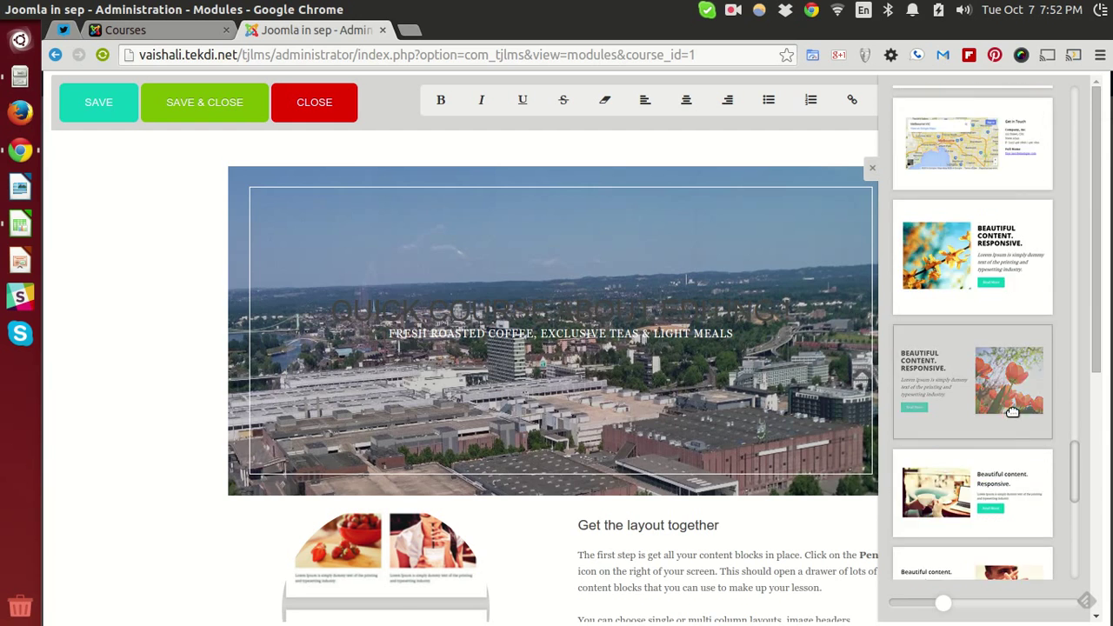
Step: Close the content blocks drawer and review the whole lesson page down to the feature items
click(872, 169)
scroll(950, 336, down, 2)
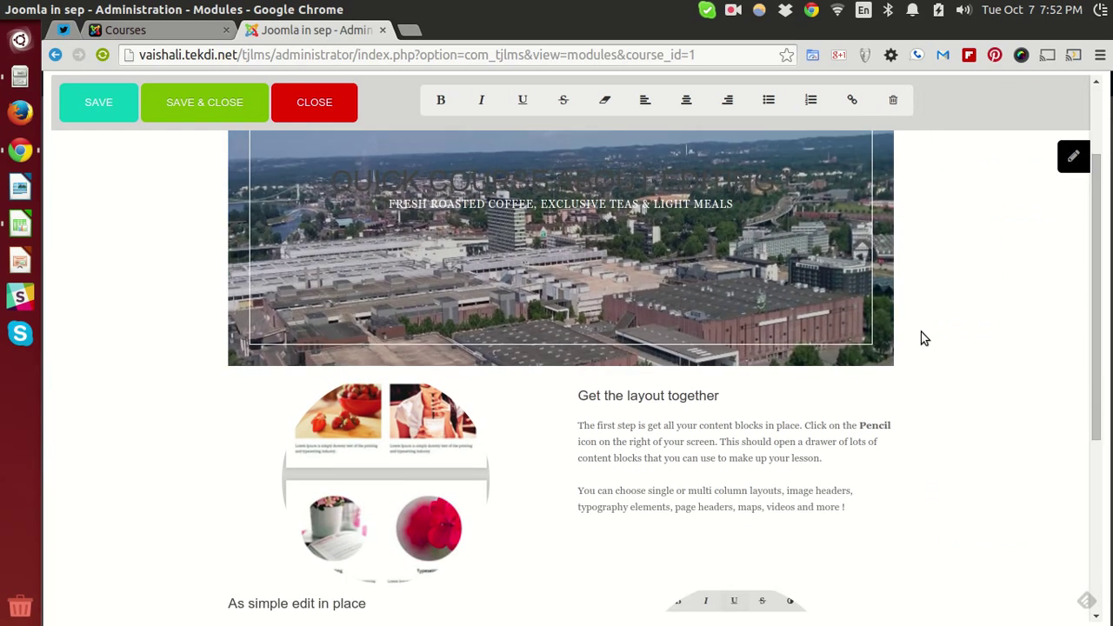
scroll(971, 327, down, 1)
scroll(910, 325, down, 3)
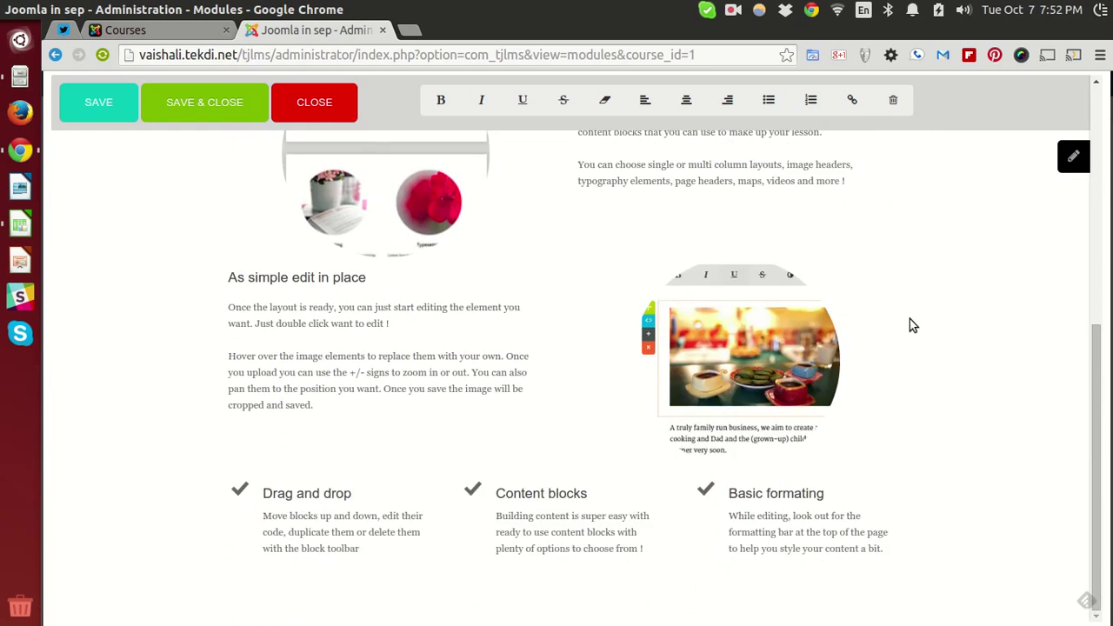
scroll(909, 325, up, 3)
scroll(910, 326, up, 3)
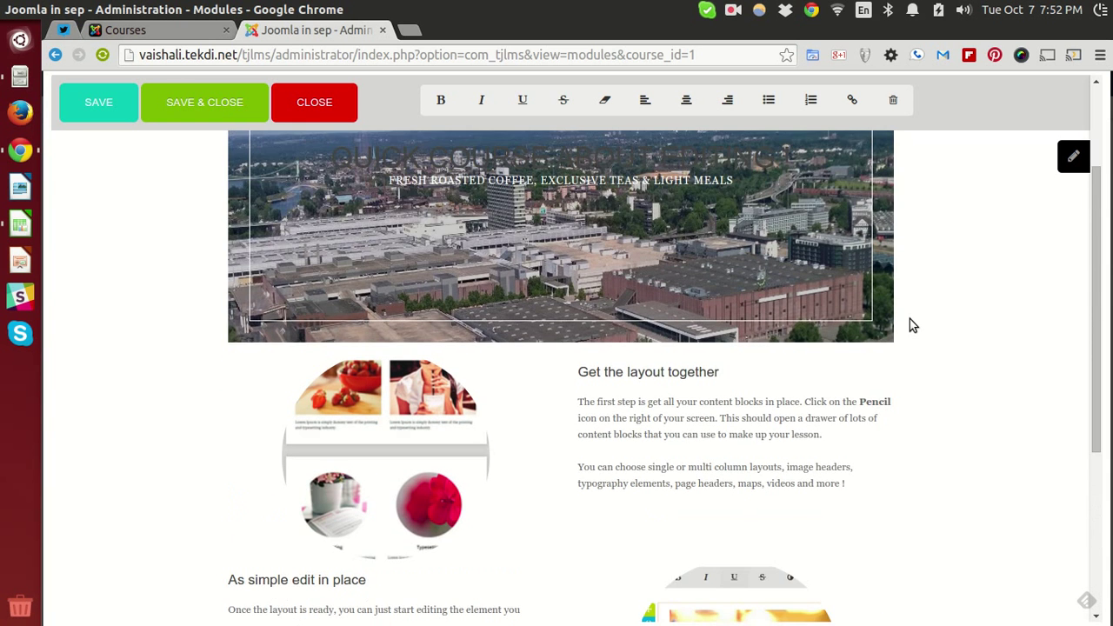
Step: Check the lesson page down to the feature items, save it and close the HTML builder
scroll(909, 325, down, 3)
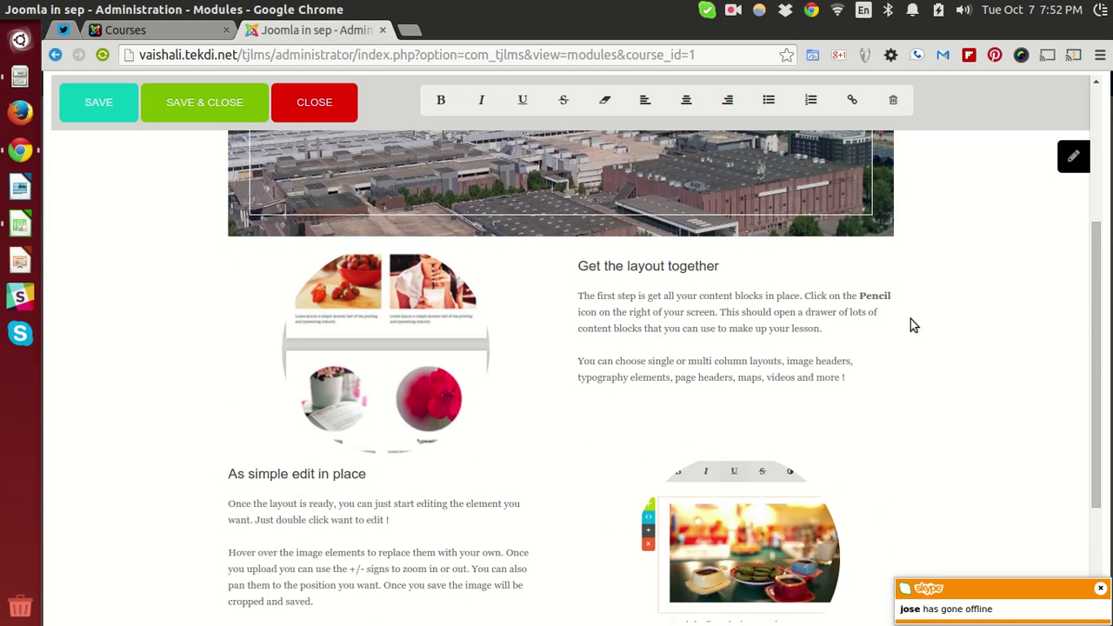
scroll(872, 305, down, 1)
scroll(909, 270, down, 2)
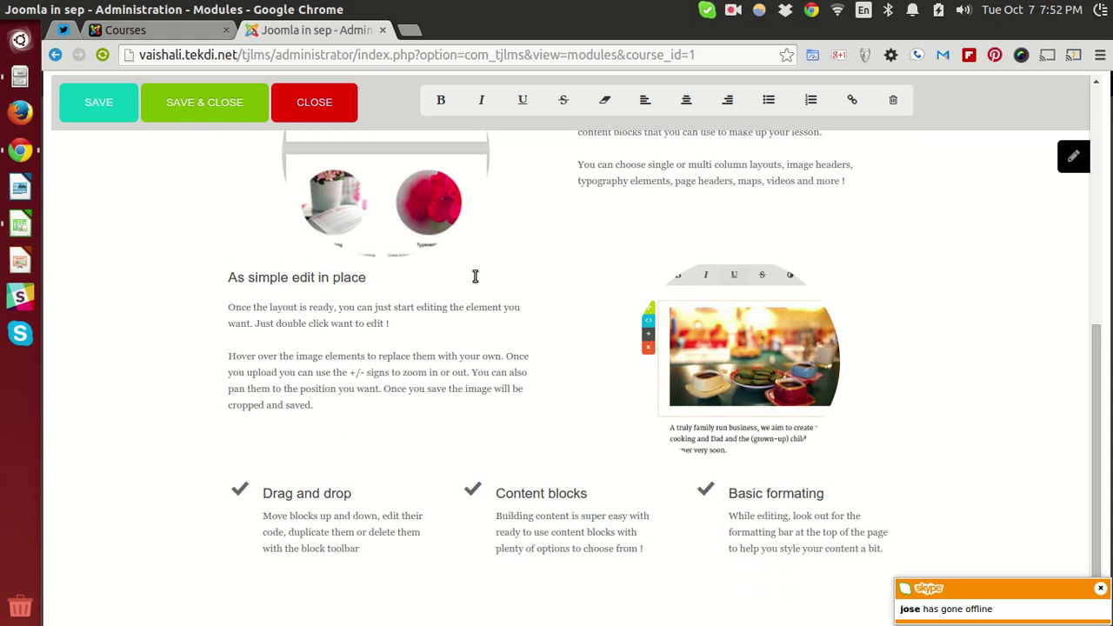
scroll(363, 287, up, 4)
scroll(363, 286, up, 2)
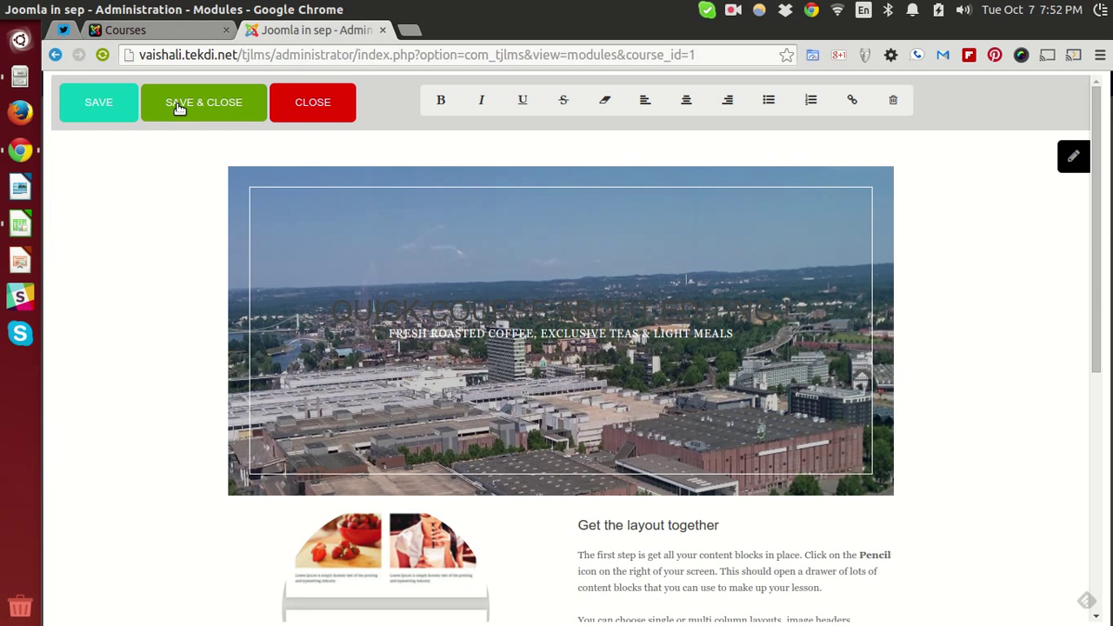
click(178, 106)
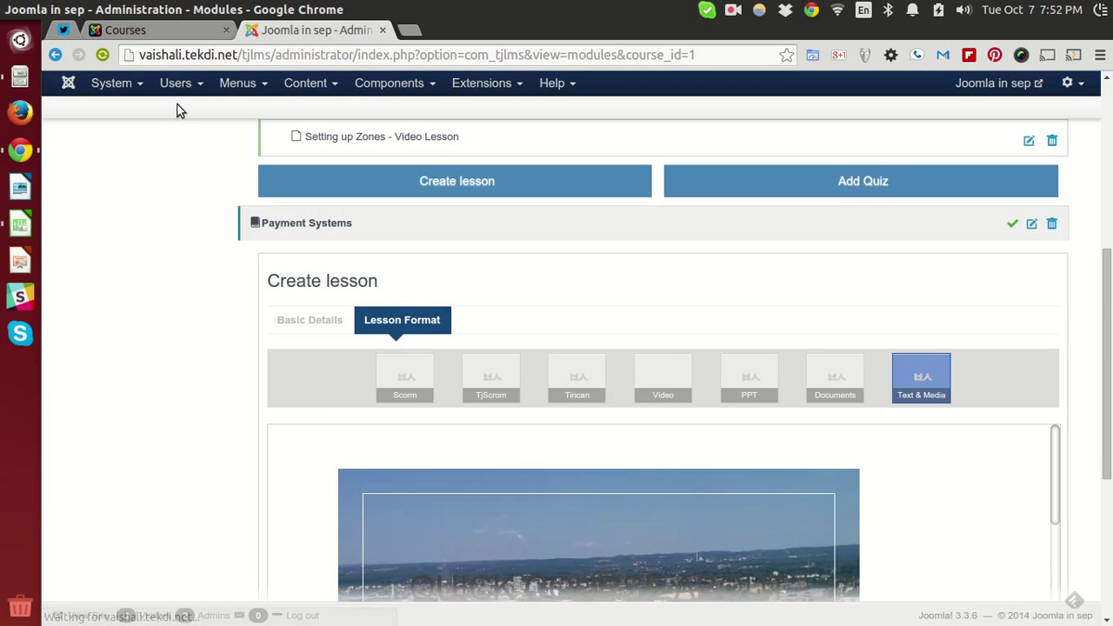
Step: Check the Text & Media content preview in the lesson form, and save and exit the lesson
scroll(1039, 269, down, 3)
scroll(931, 339, down, 10)
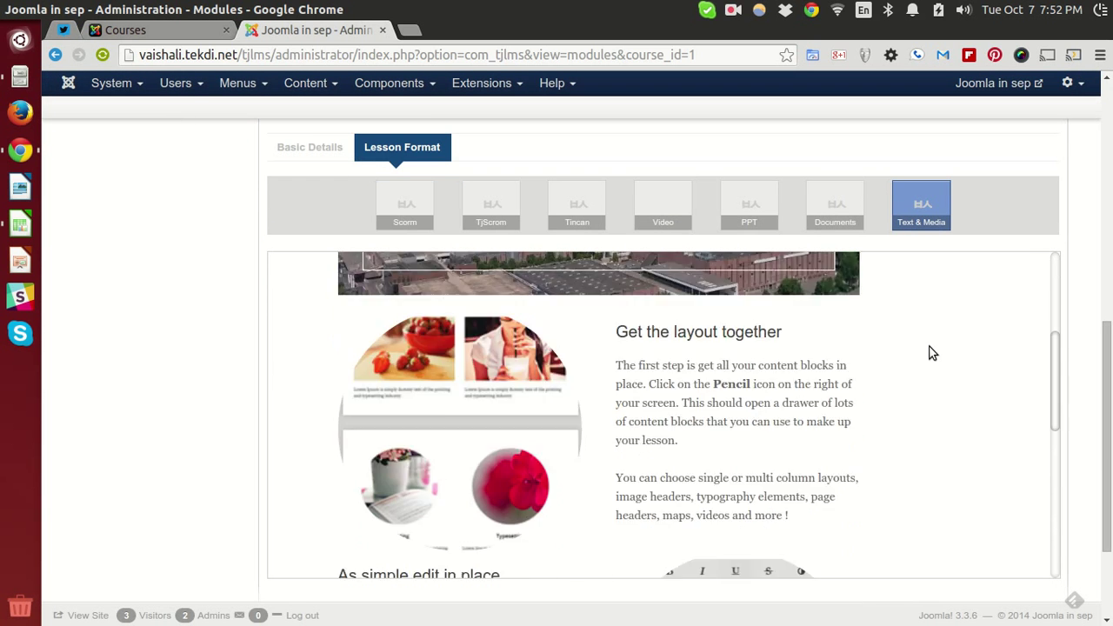
scroll(1064, 285, down, 3)
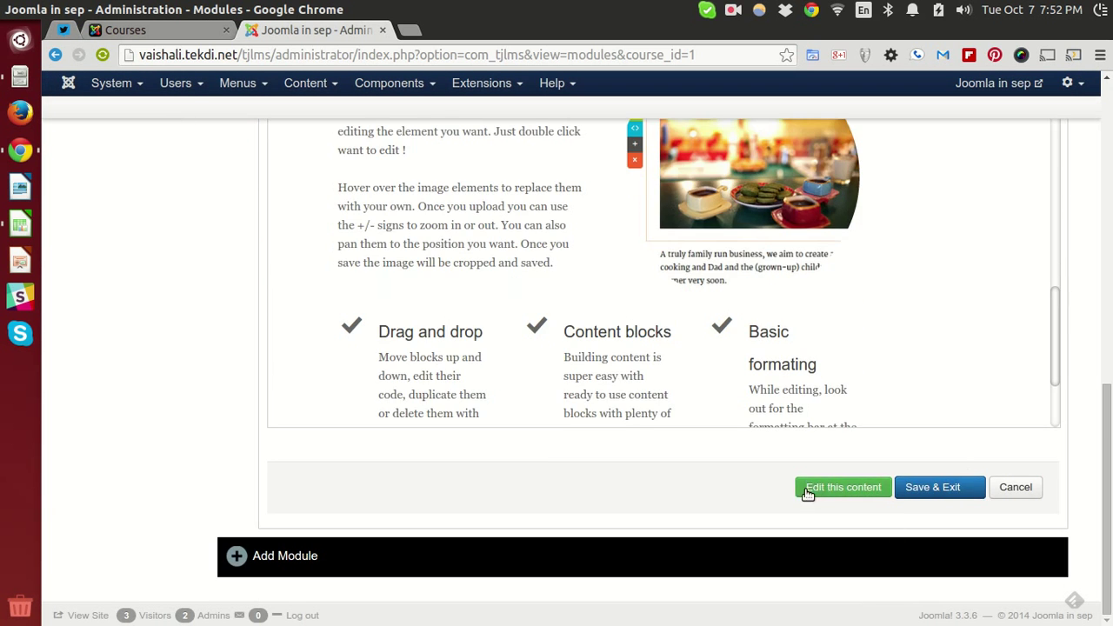
click(943, 492)
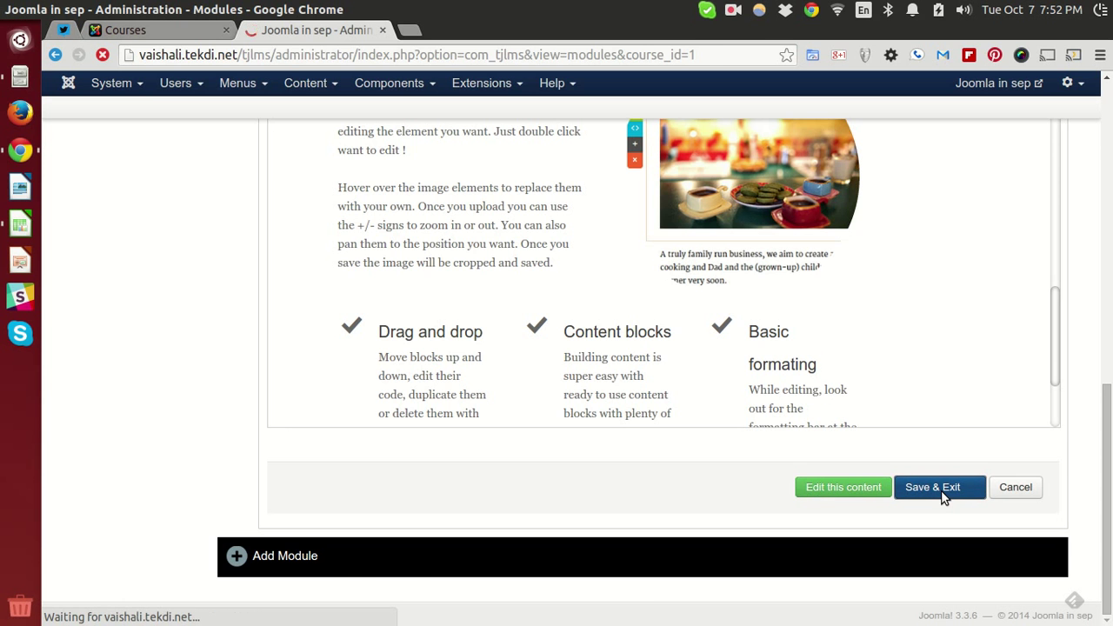
Step: Review the Quick2cart course's modules down to the Configuring the Paypal Plugin lesson under Payment Systems
scroll(691, 447, down, 4)
scroll(691, 446, down, 2)
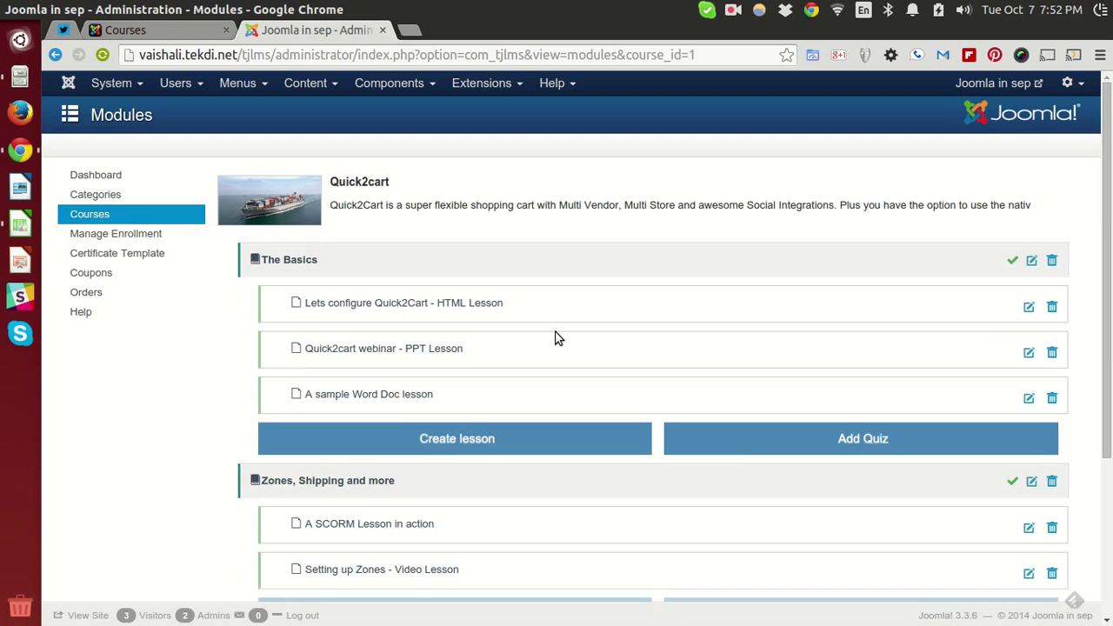
scroll(524, 313, down, 5)
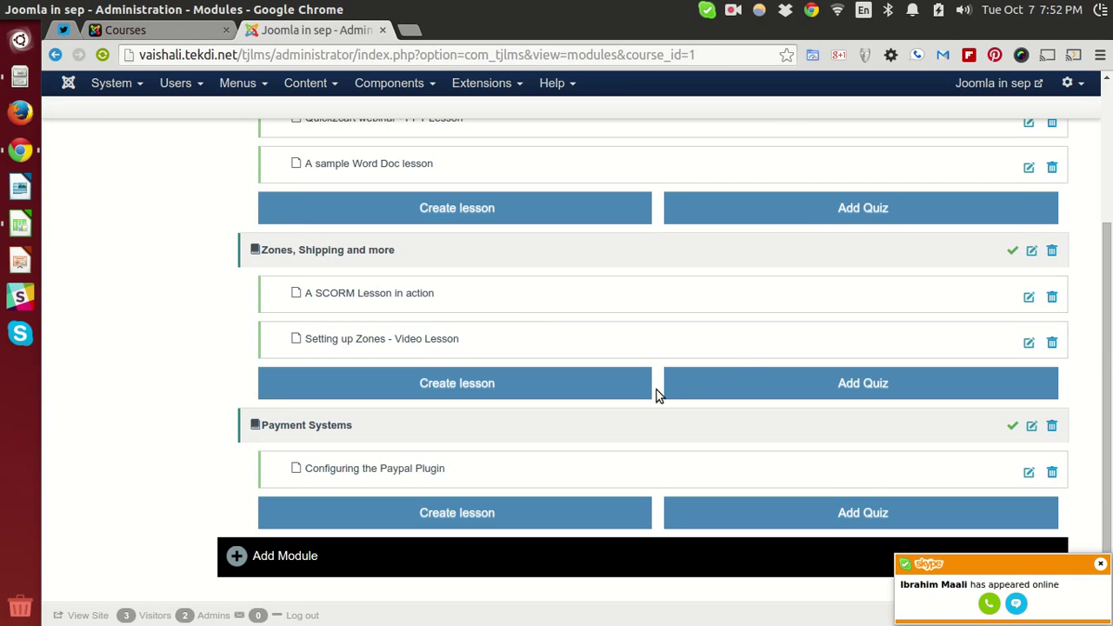
scroll(657, 394, up, 5)
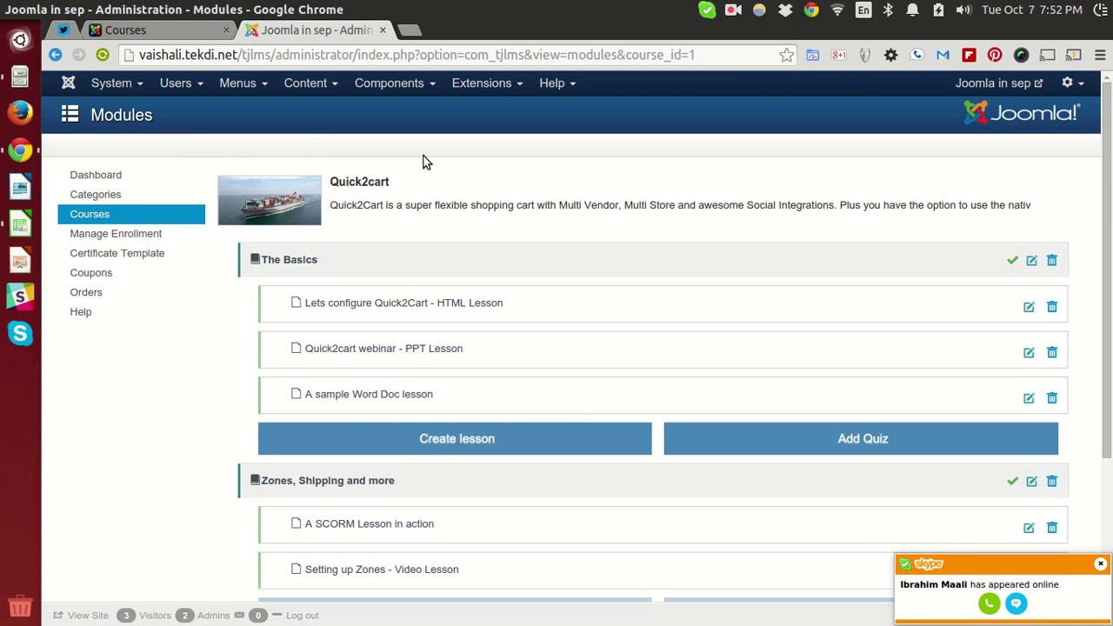
Step: Switch to the front-end site, open the Quick2cart course and examine its progress, course information and each lesson's status and time spent
click(169, 33)
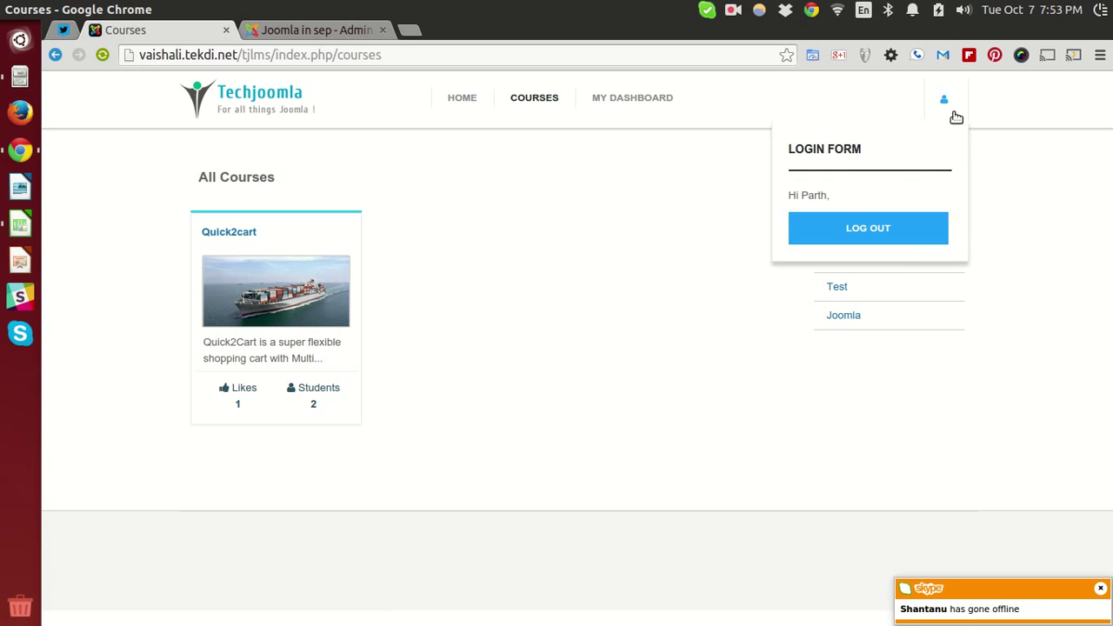
click(204, 235)
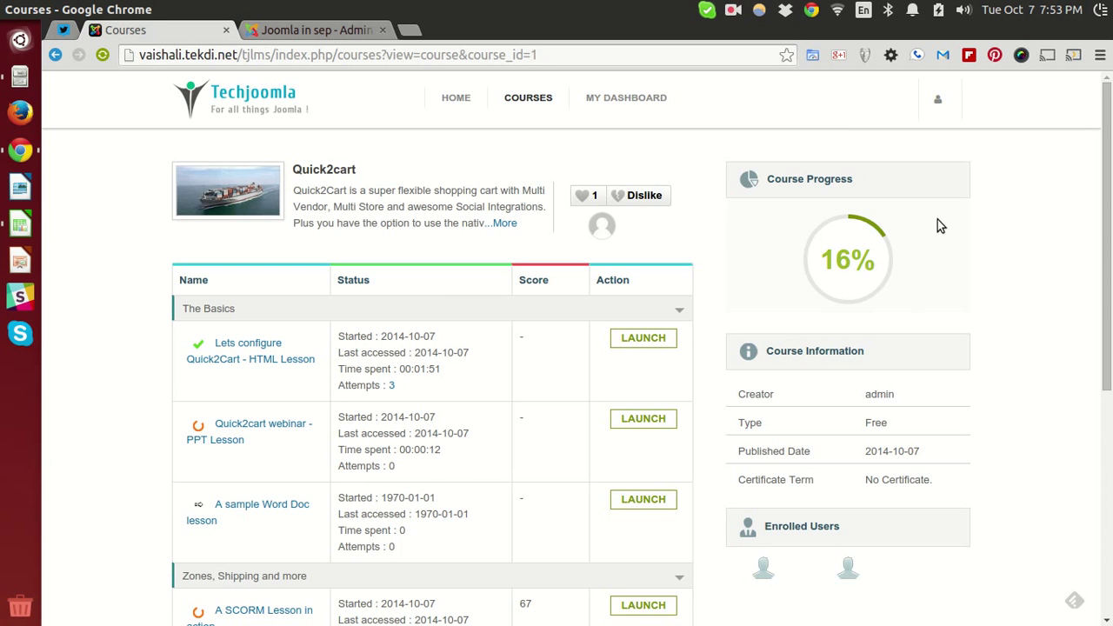
scroll(931, 204, down, 2)
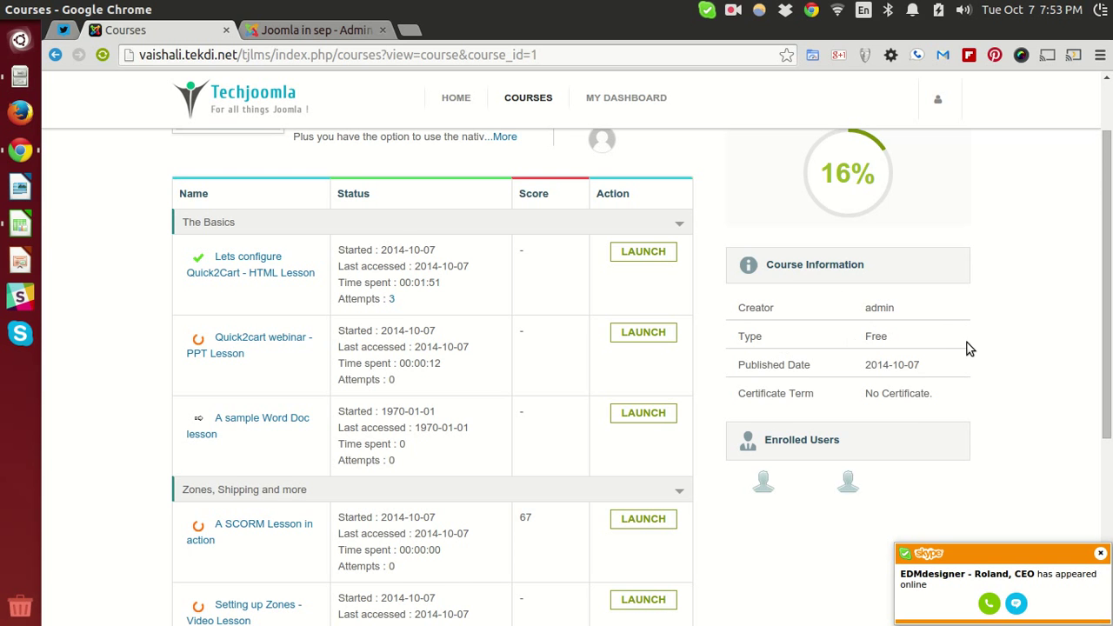
scroll(961, 366, down, 2)
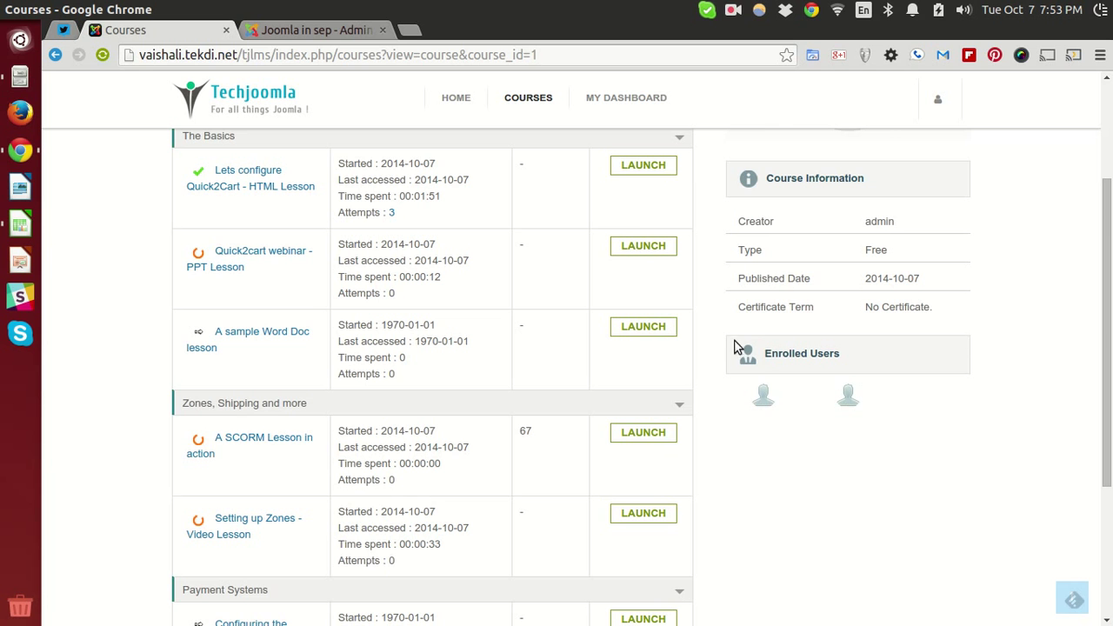
scroll(833, 354, up, 3)
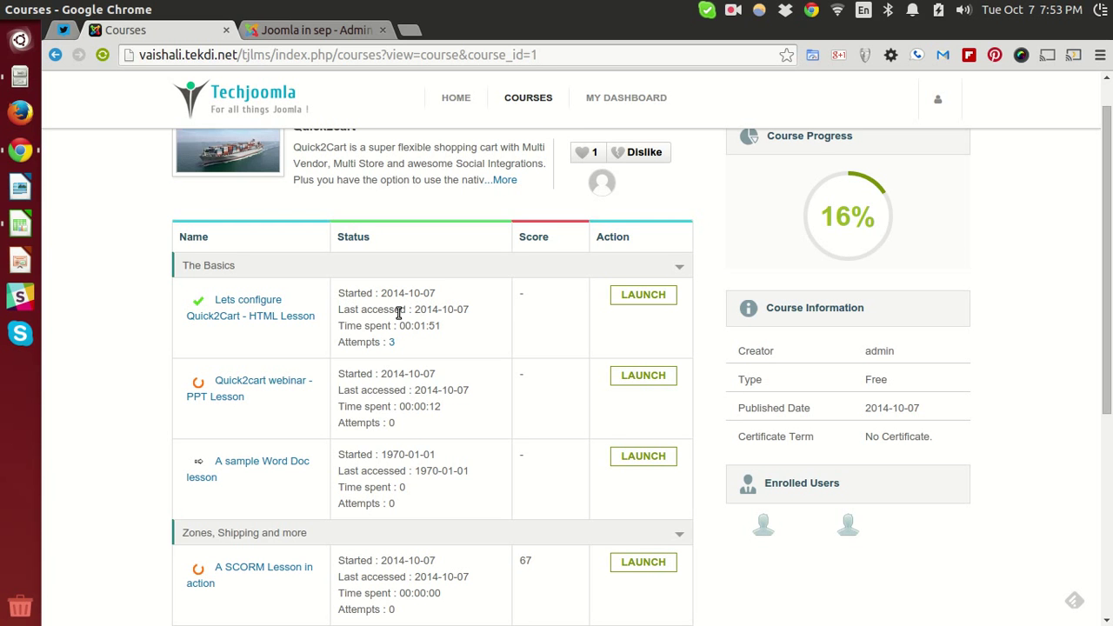
drag(438, 326, 314, 320)
click(447, 342)
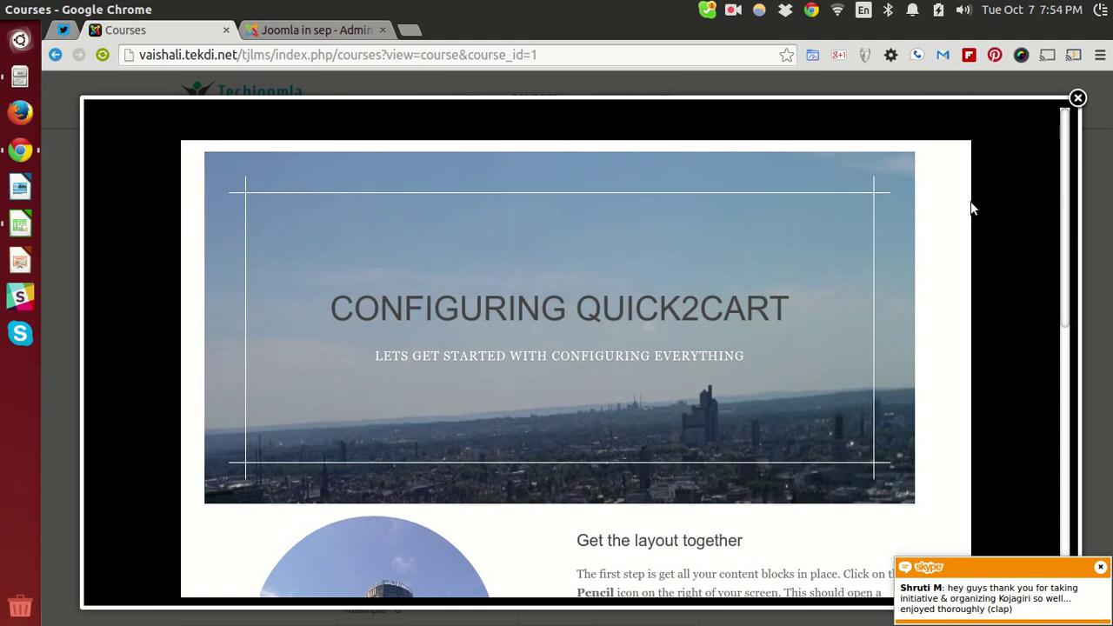
Step: Read through the Lets configure Quick2Cart HTML lesson from its header to the feature items and close it
scroll(992, 205, down, 5)
scroll(995, 208, down, 2)
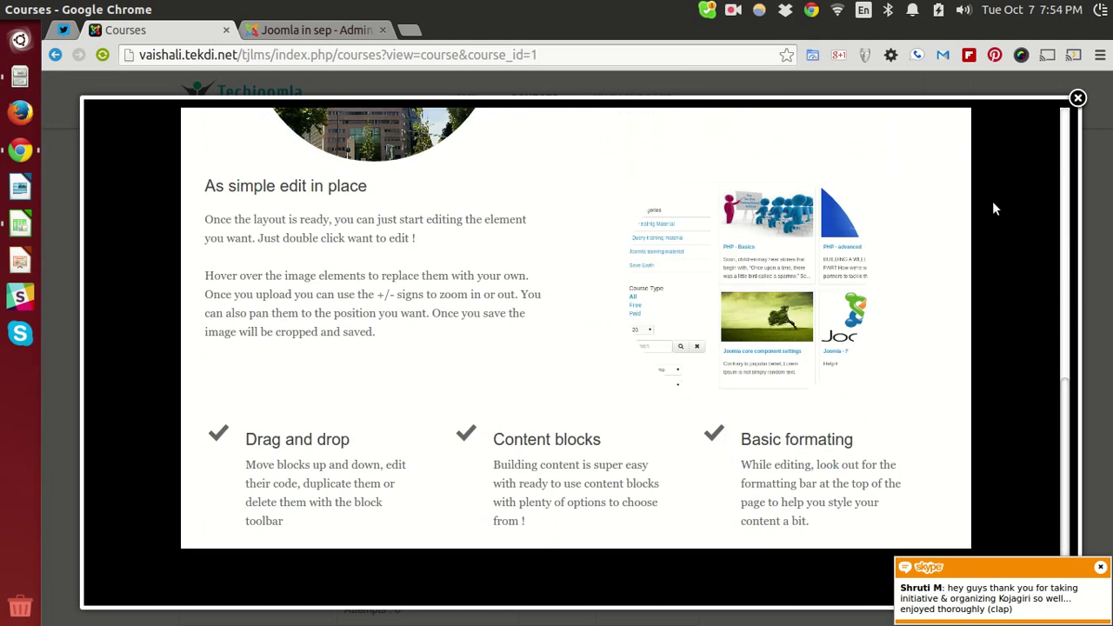
scroll(994, 208, up, 6)
scroll(994, 209, up, 2)
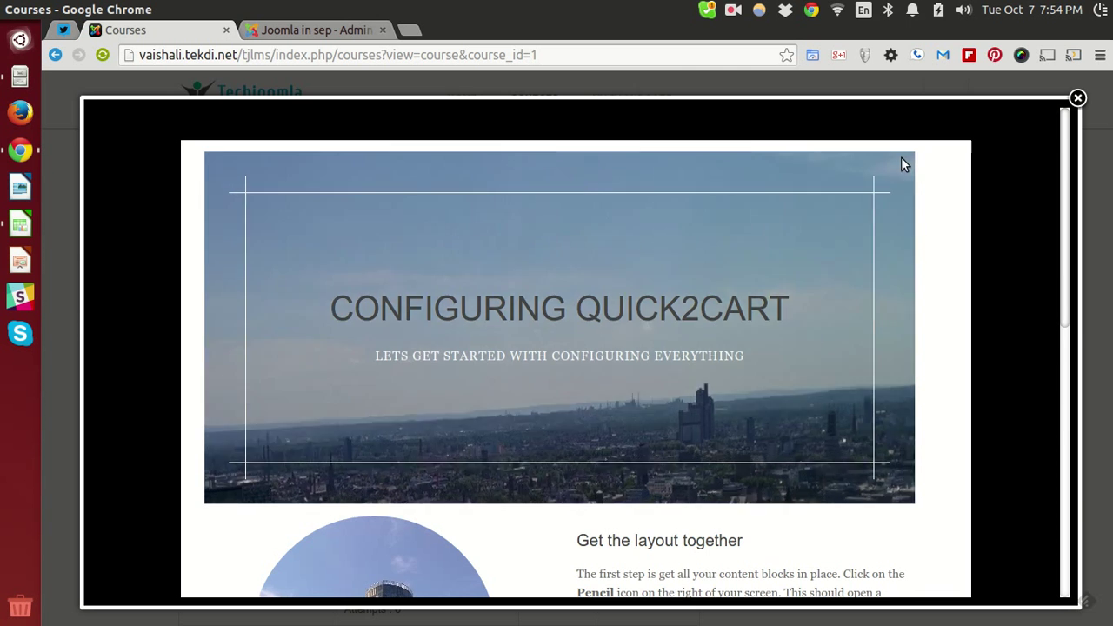
scroll(915, 318, down, 1)
scroll(913, 322, down, 6)
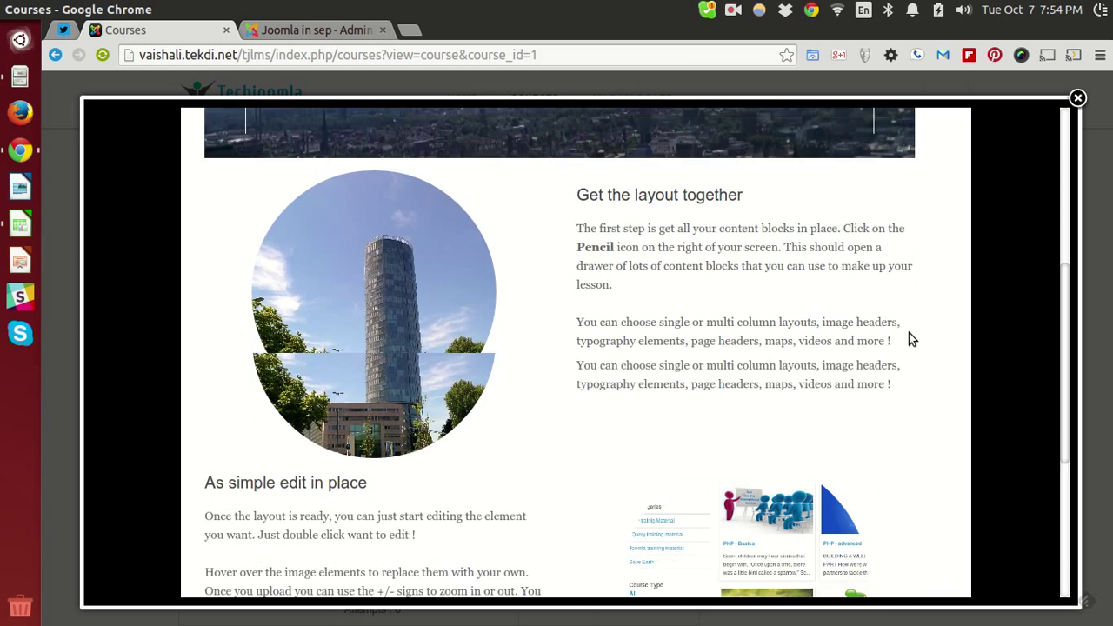
scroll(911, 339, down, 2)
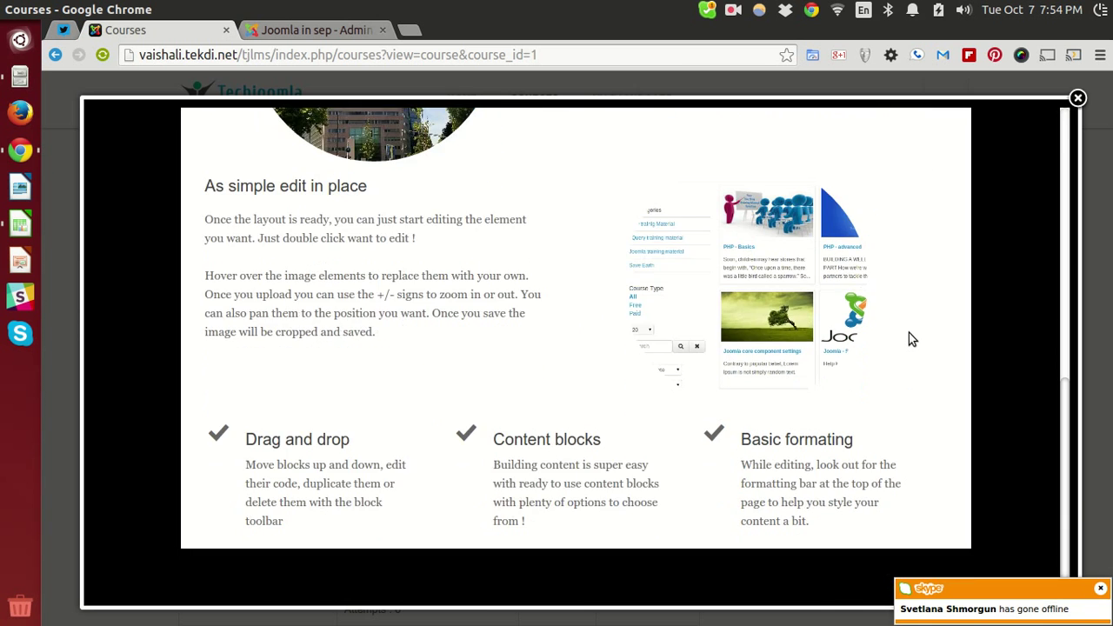
scroll(915, 326, up, 5)
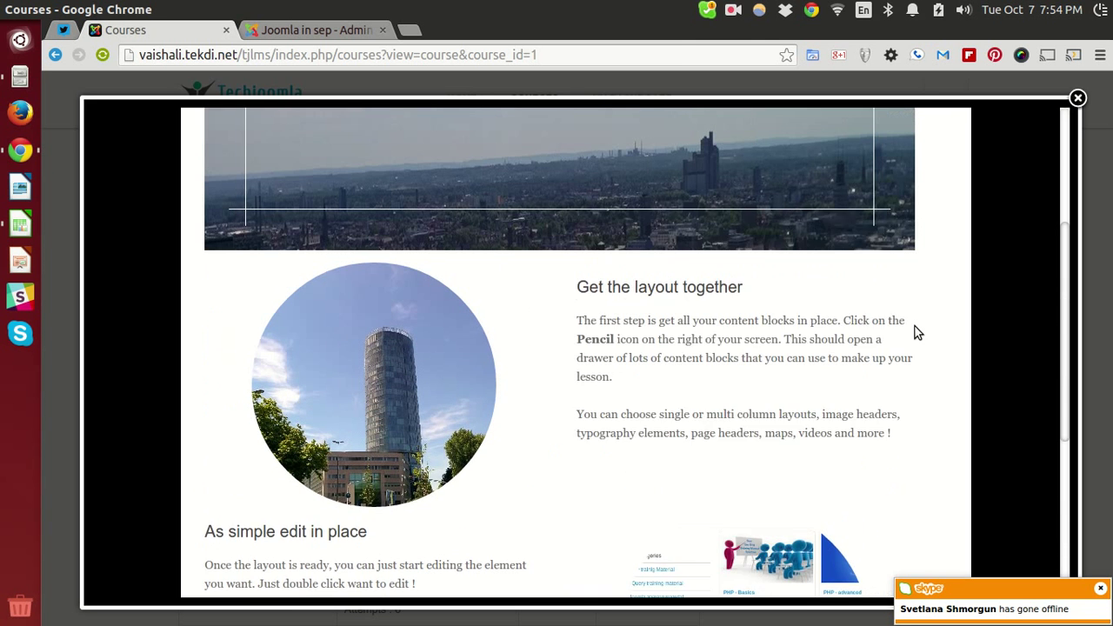
click(1079, 96)
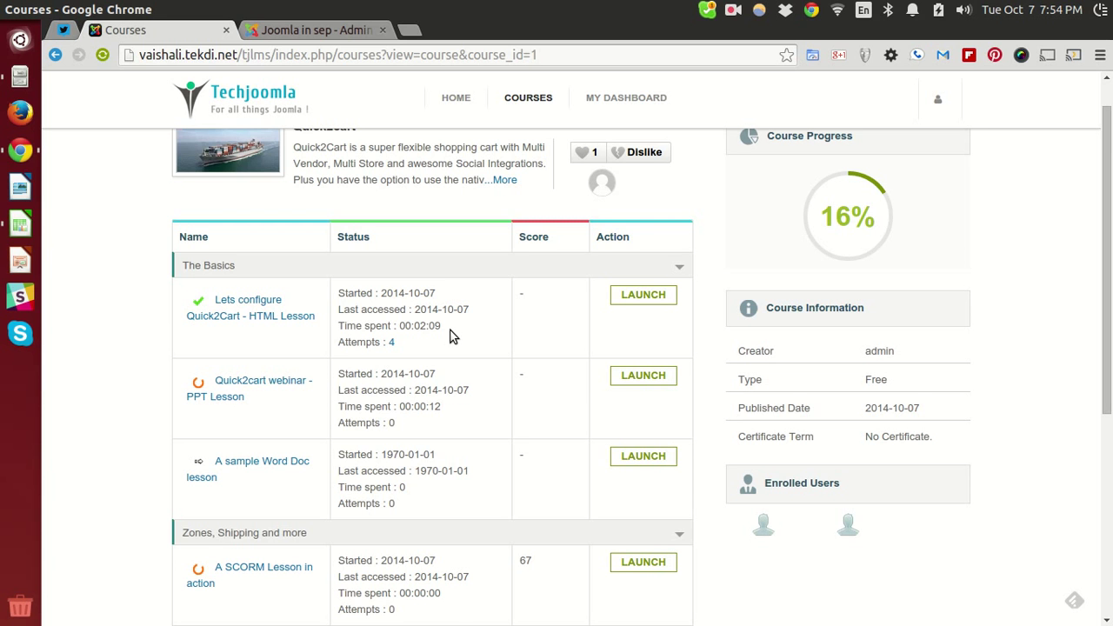
Step: Launch the Quick2cart webinar PPT lesson and page forward through the presentation to slide 12
scroll(451, 337, down, 2)
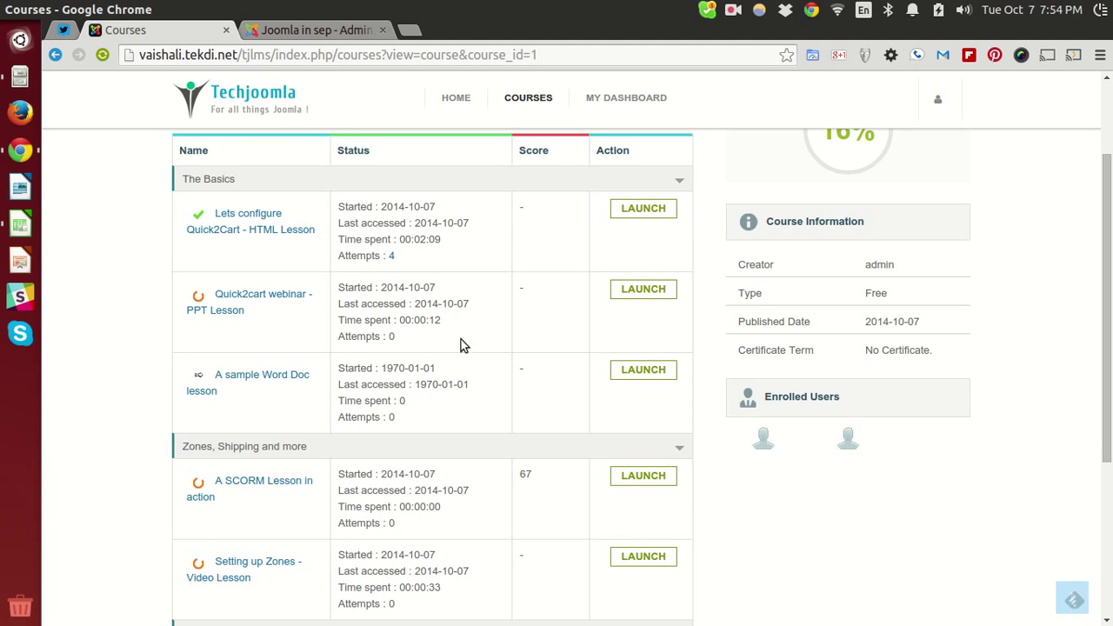
click(653, 299)
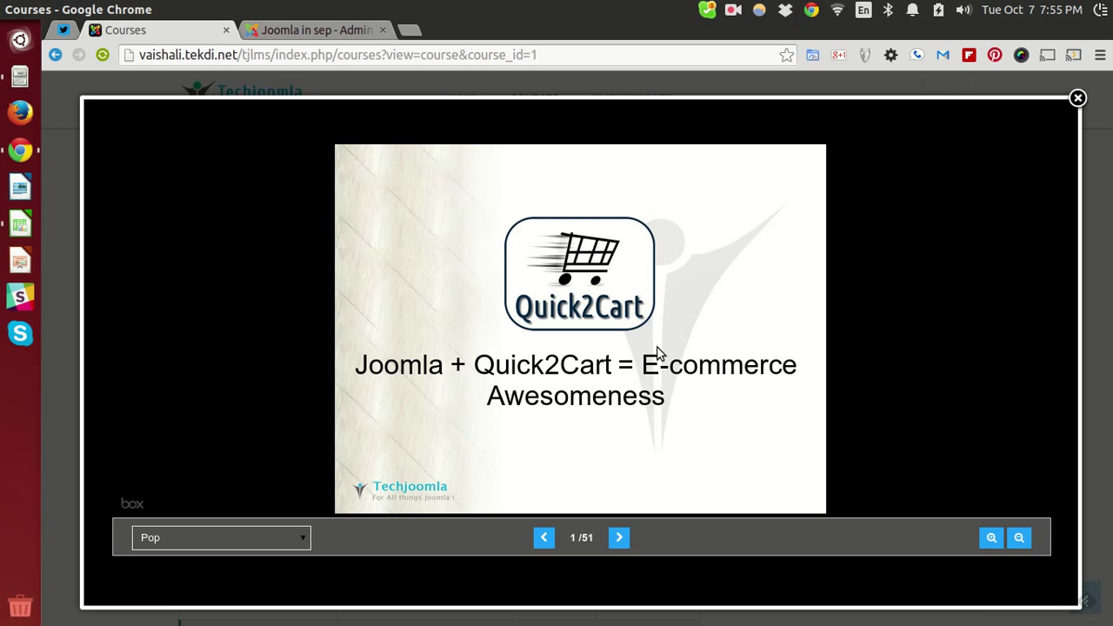
click(618, 539)
click(618, 538)
click(618, 539)
click(618, 539)
click(618, 539)
click(618, 539)
click(618, 538)
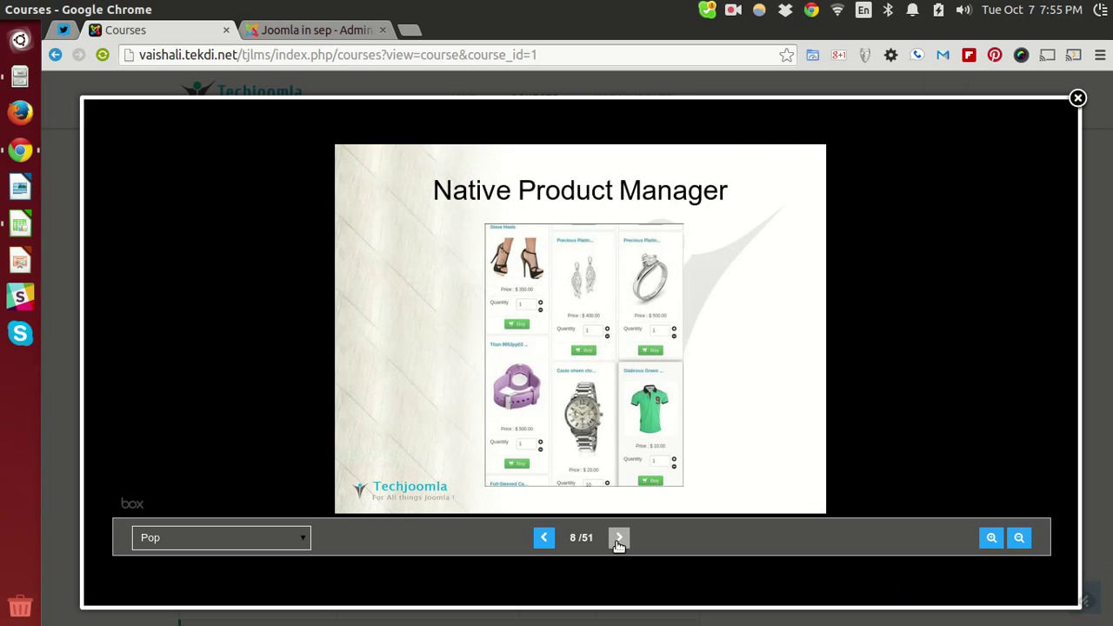
click(618, 539)
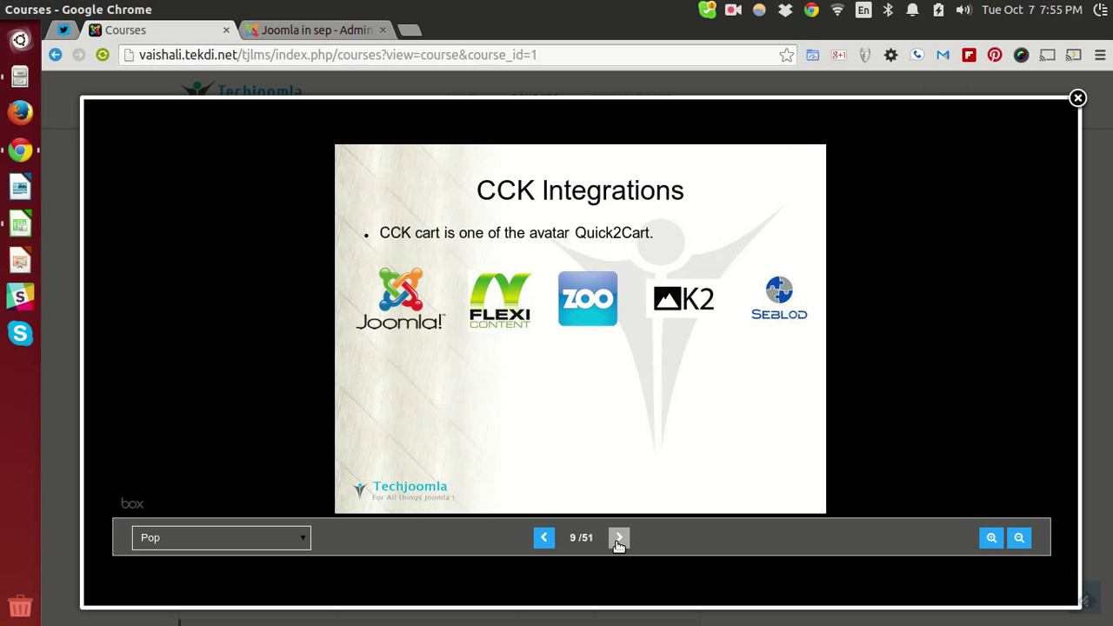
click(618, 539)
click(618, 539)
click(618, 538)
Step: Set the presentation's transition style to Fade and page forward to slide 16
click(255, 540)
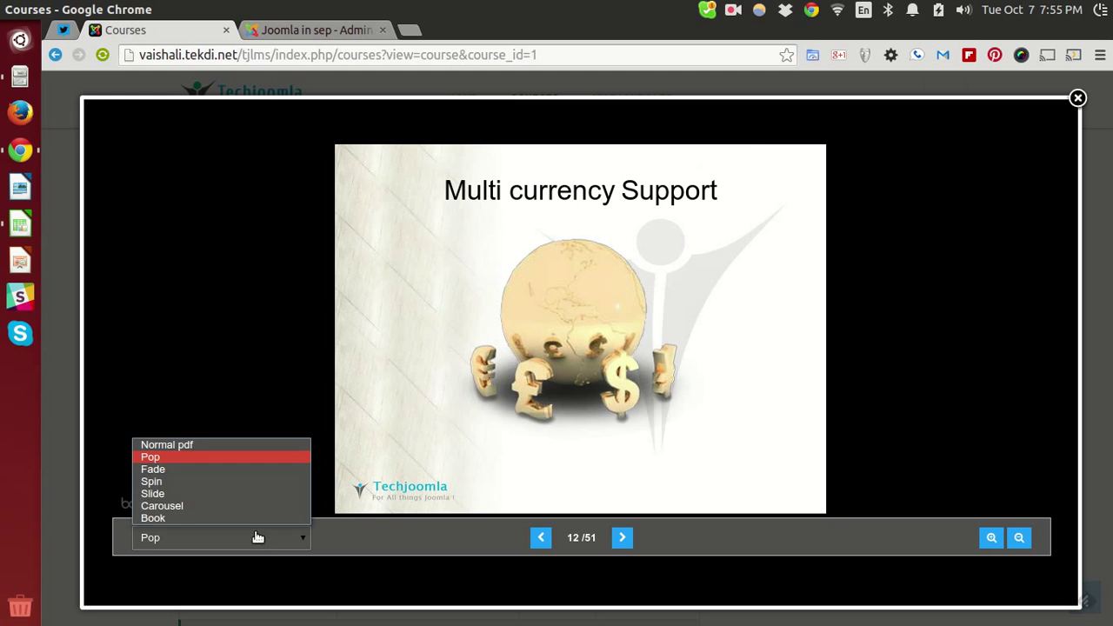
click(227, 467)
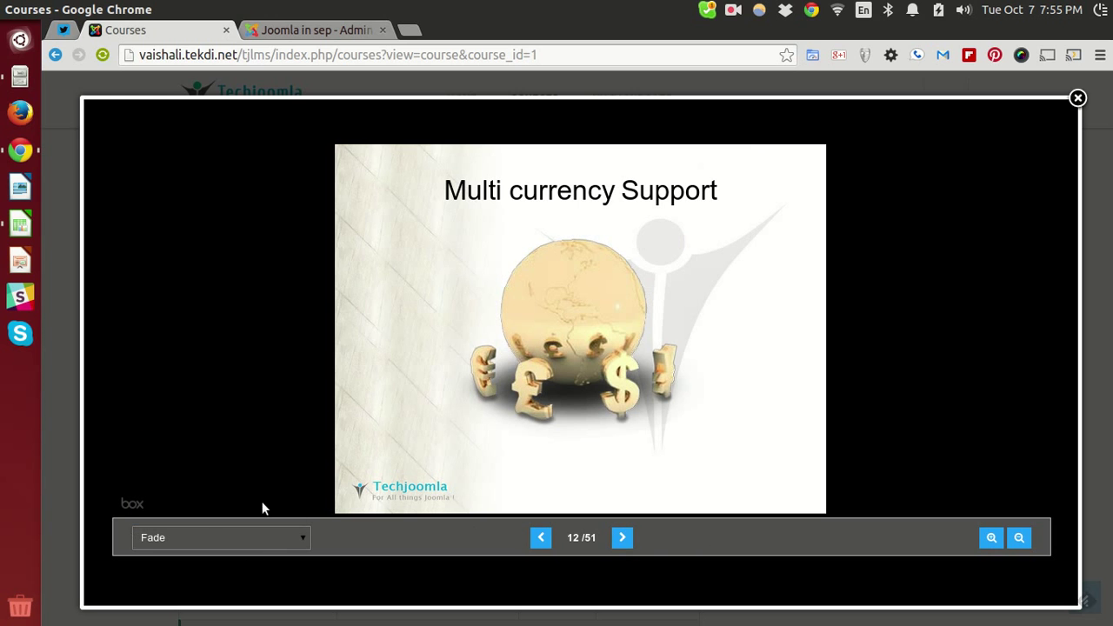
click(623, 538)
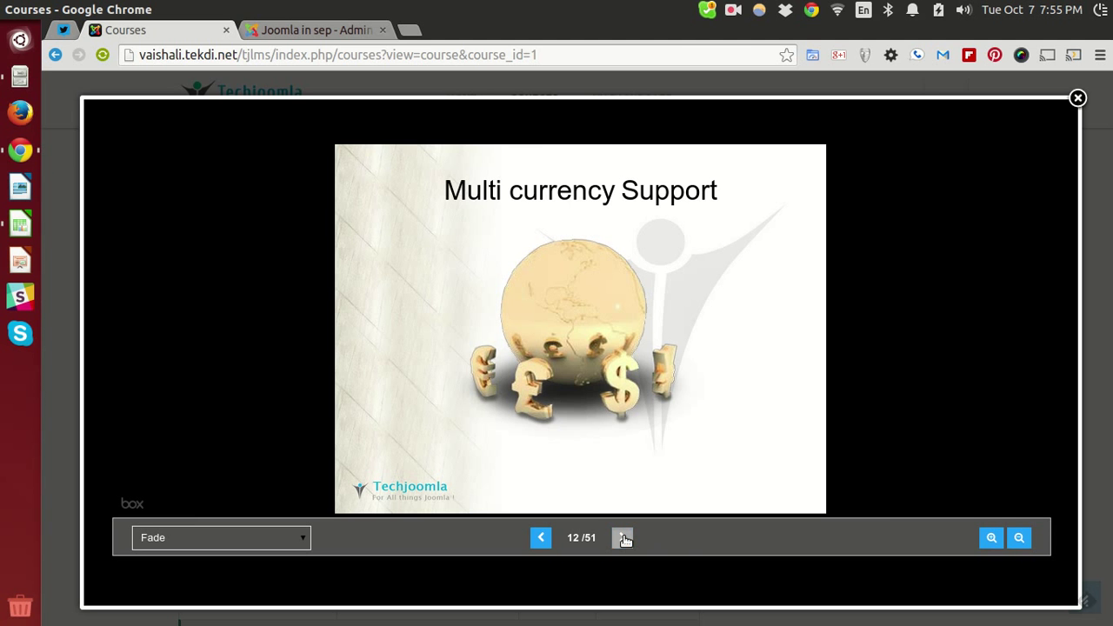
click(624, 538)
click(624, 538)
click(624, 539)
Step: Change the presentation's transition style to Slide and page forward to slide 20
click(254, 538)
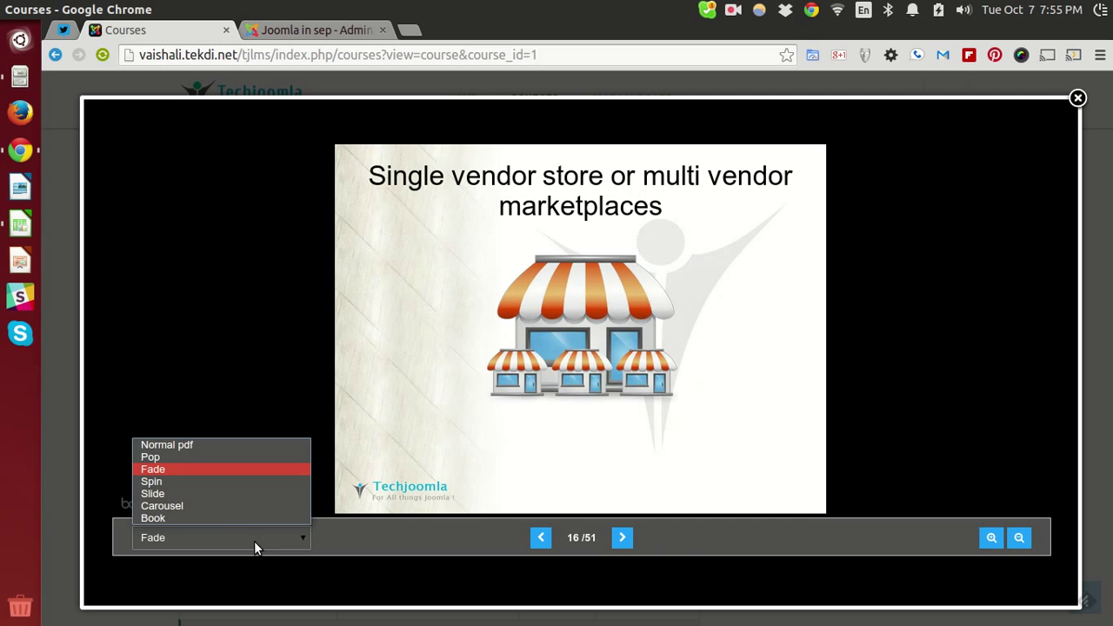
click(234, 494)
click(625, 538)
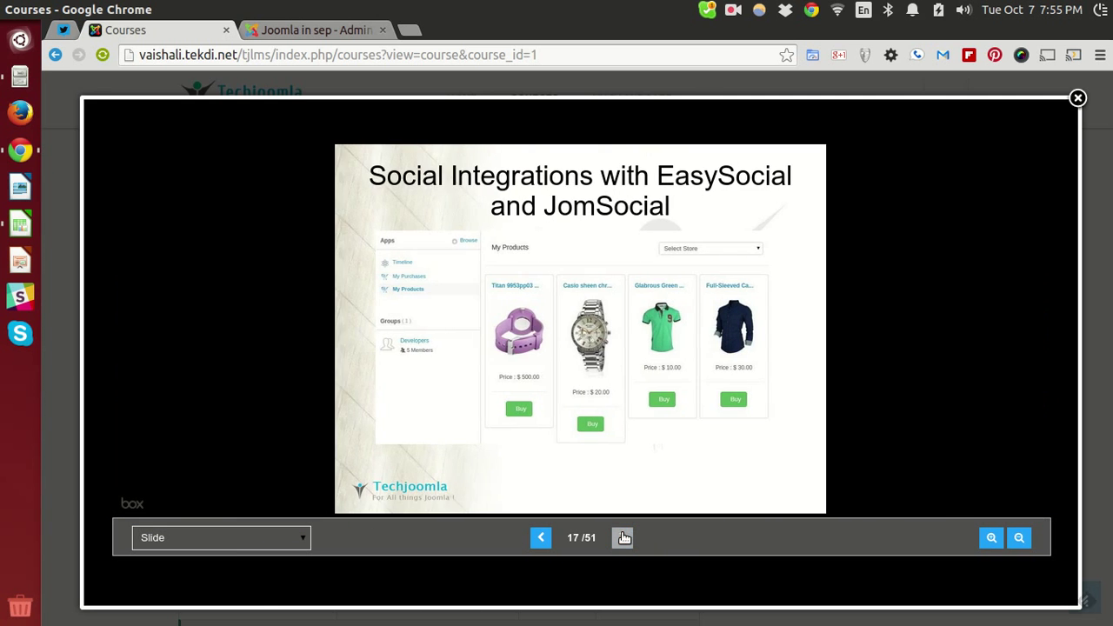
click(624, 539)
click(624, 539)
click(624, 538)
Step: Change the presentation's view style to Carousel and page forward to slide 23
click(293, 531)
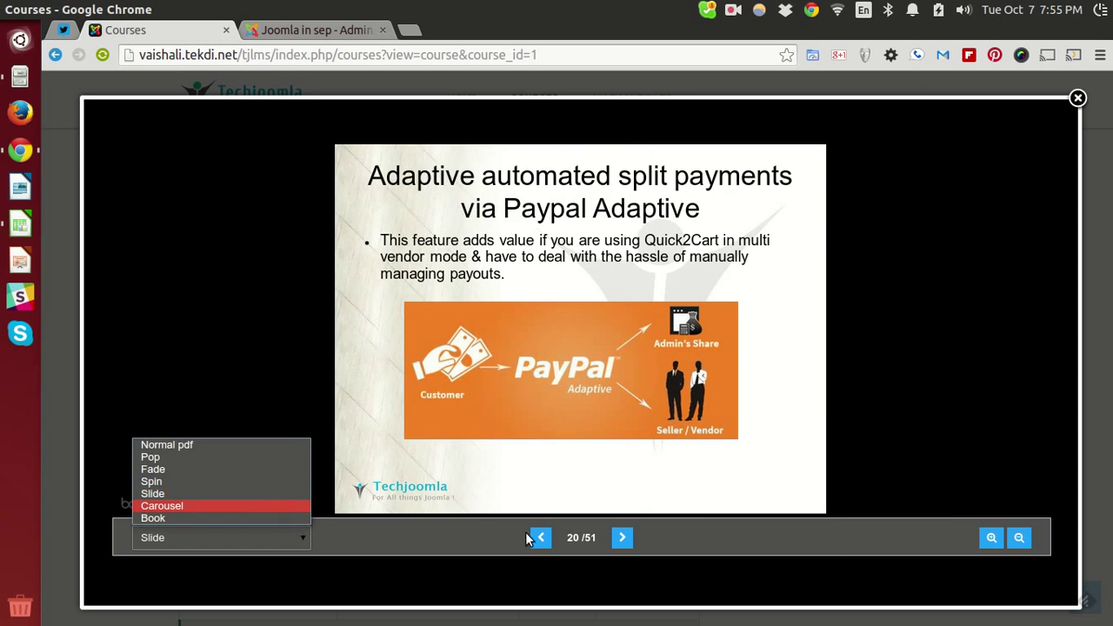
click(276, 507)
click(621, 538)
click(621, 538)
click(620, 539)
Step: Change the presentation's view style to Book and page forward to slide 27
click(256, 536)
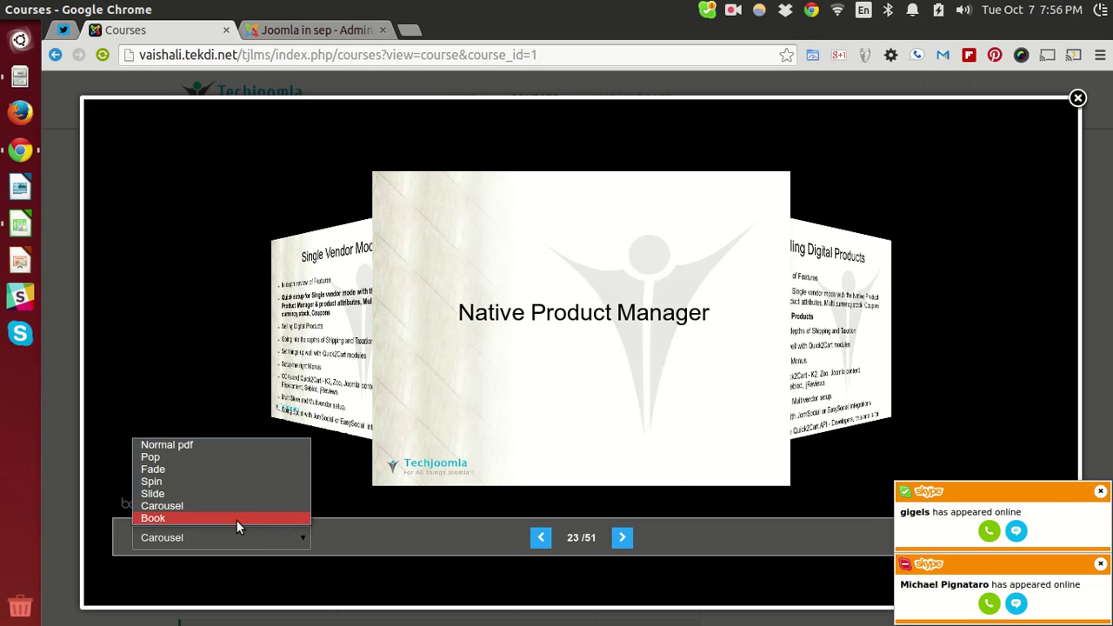
click(232, 518)
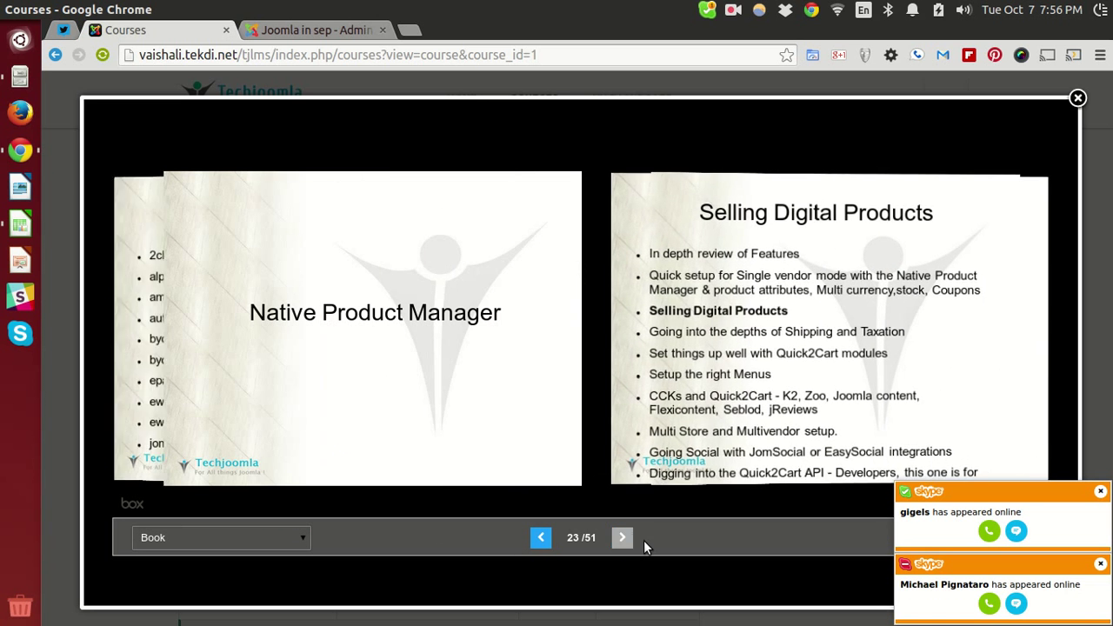
click(621, 539)
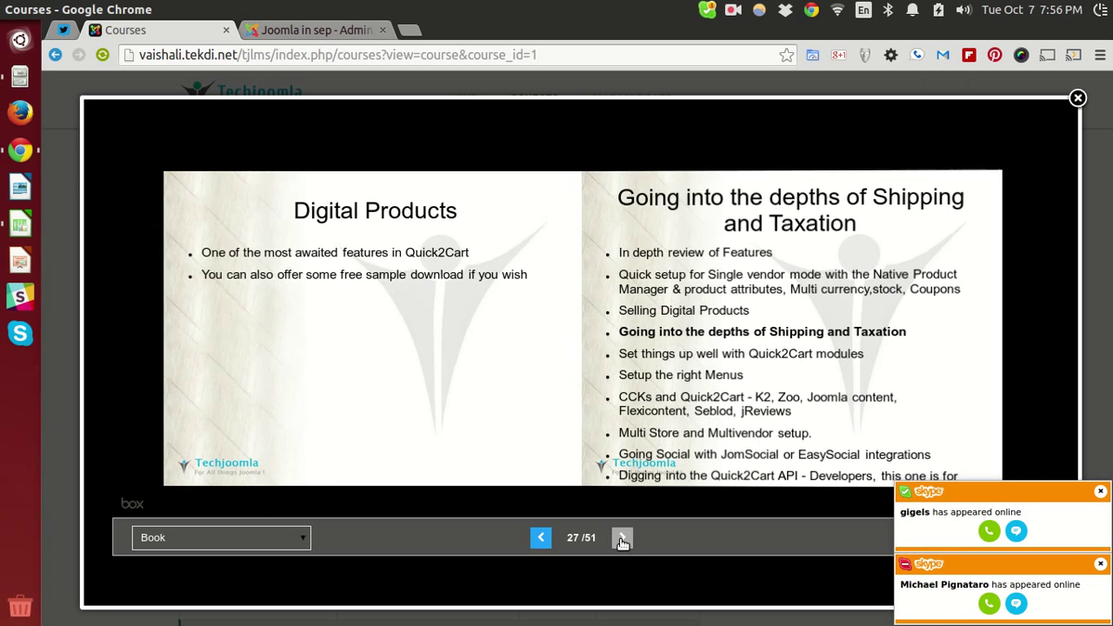
Step: Page the presentation forward from slide 27 to slide 31 in Book view
click(622, 539)
click(622, 539)
click(621, 539)
click(621, 539)
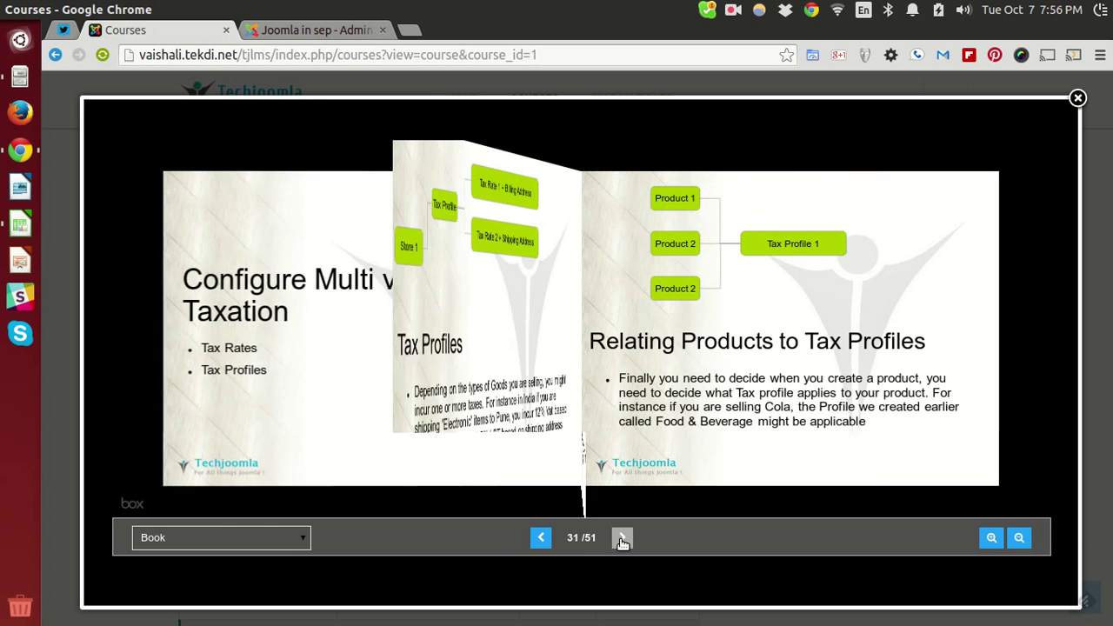
Step: Change the presentation's view style to Pop and page forward to slide 33
click(282, 539)
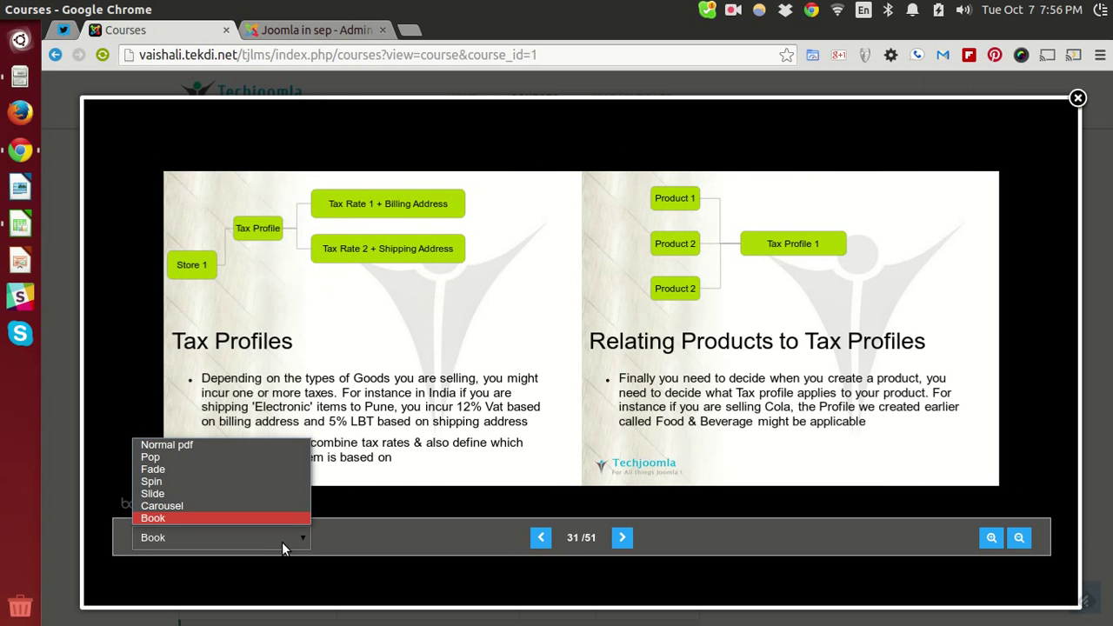
click(271, 454)
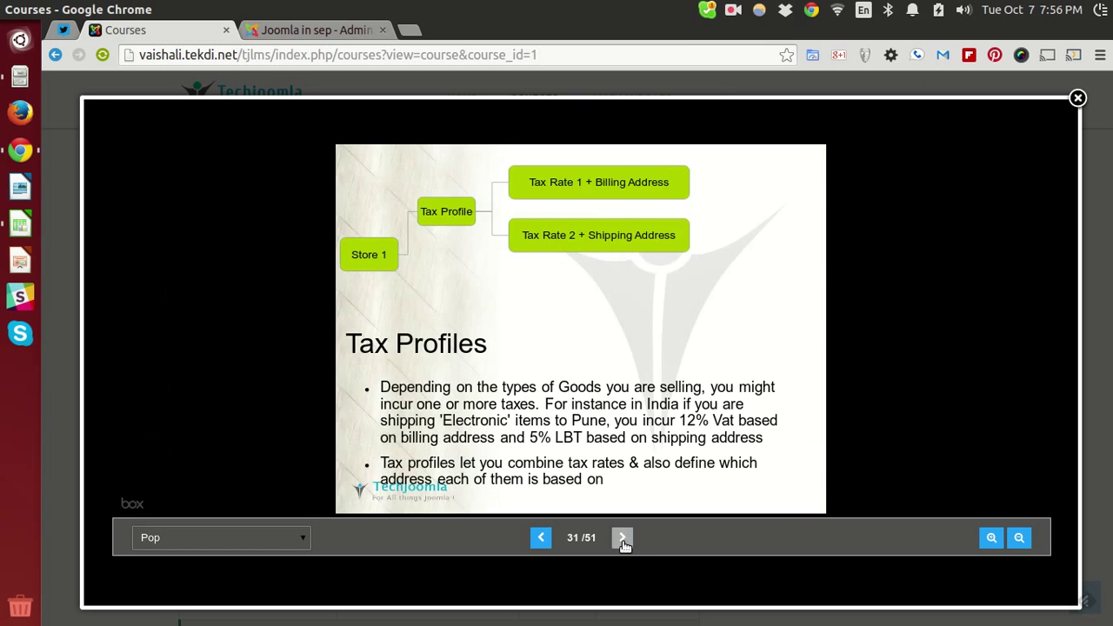
click(621, 537)
click(621, 537)
Step: Change the presentation's view style to Normal pdf and browse continuously through the slides past slide 39
click(267, 539)
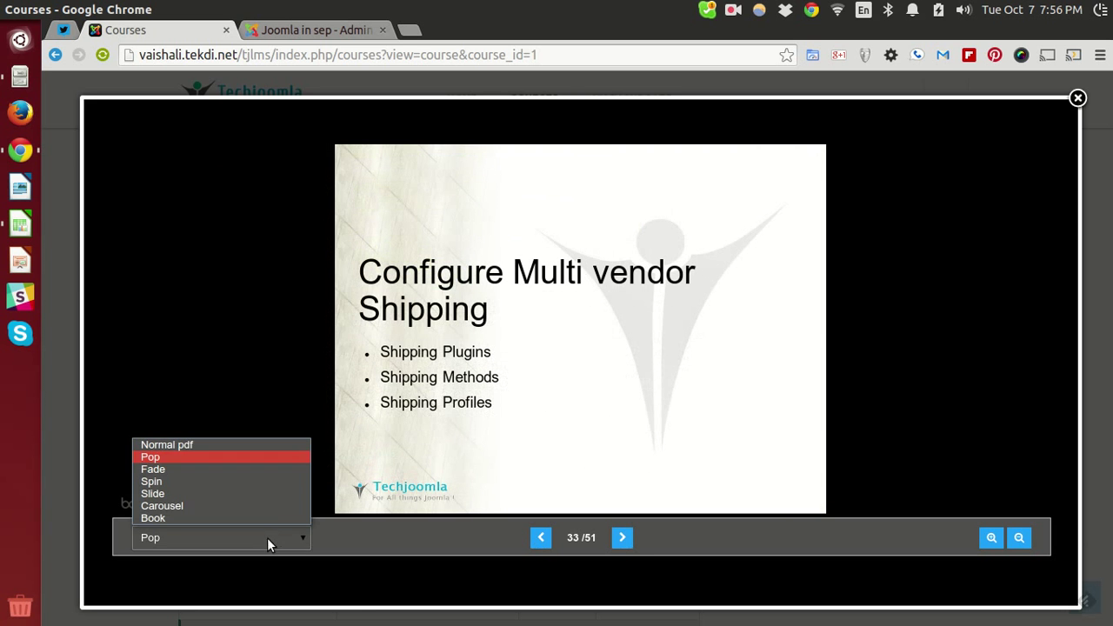
click(233, 444)
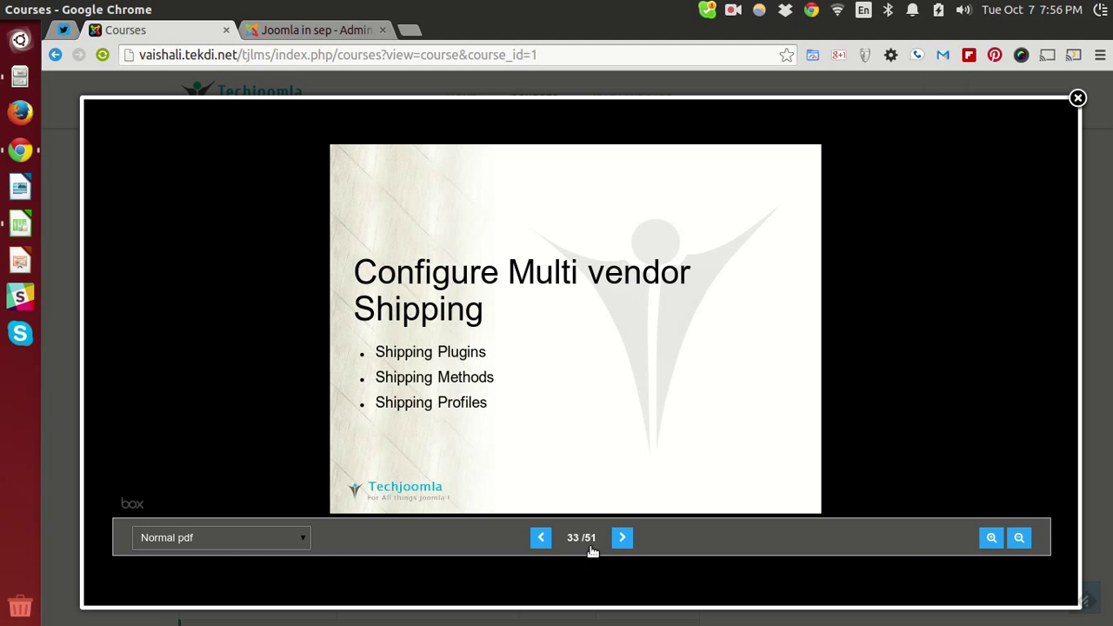
click(620, 539)
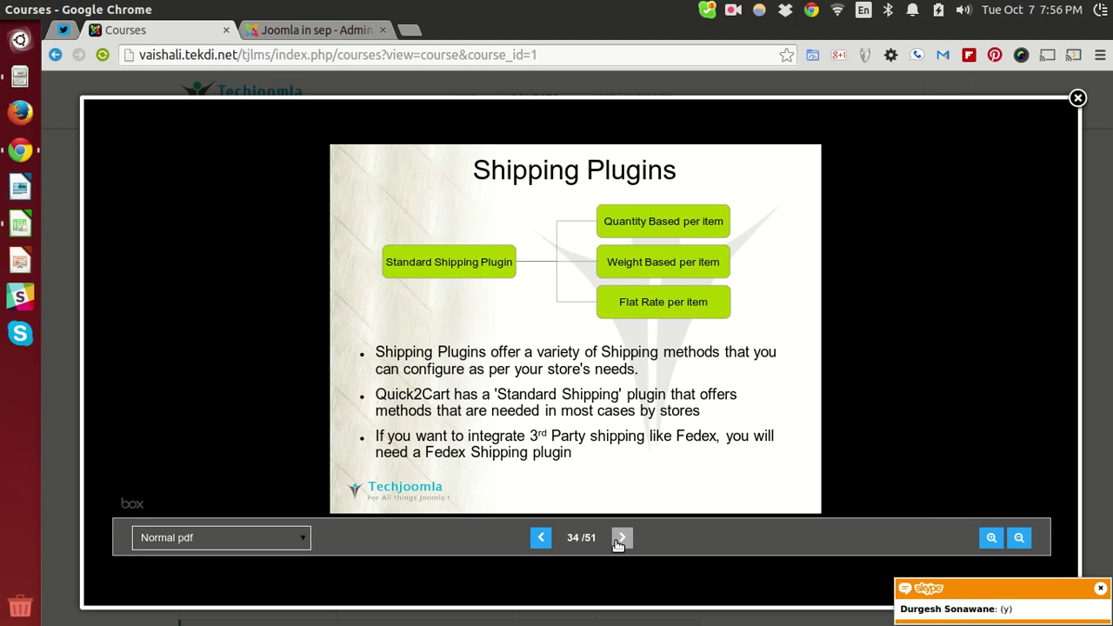
scroll(666, 418, down, 5)
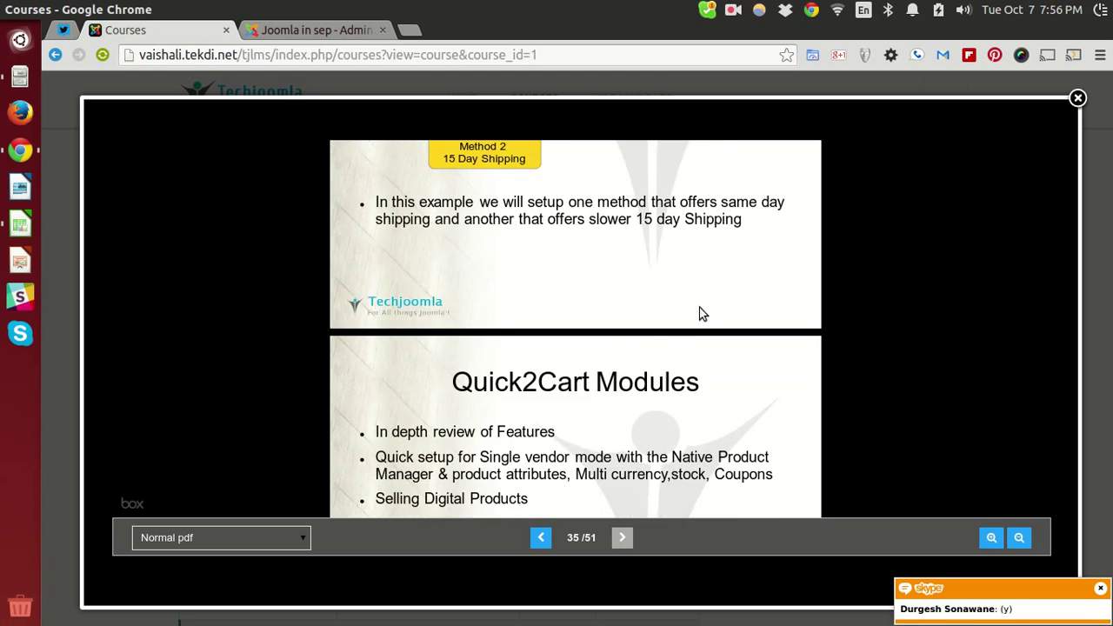
scroll(702, 288, down, 10)
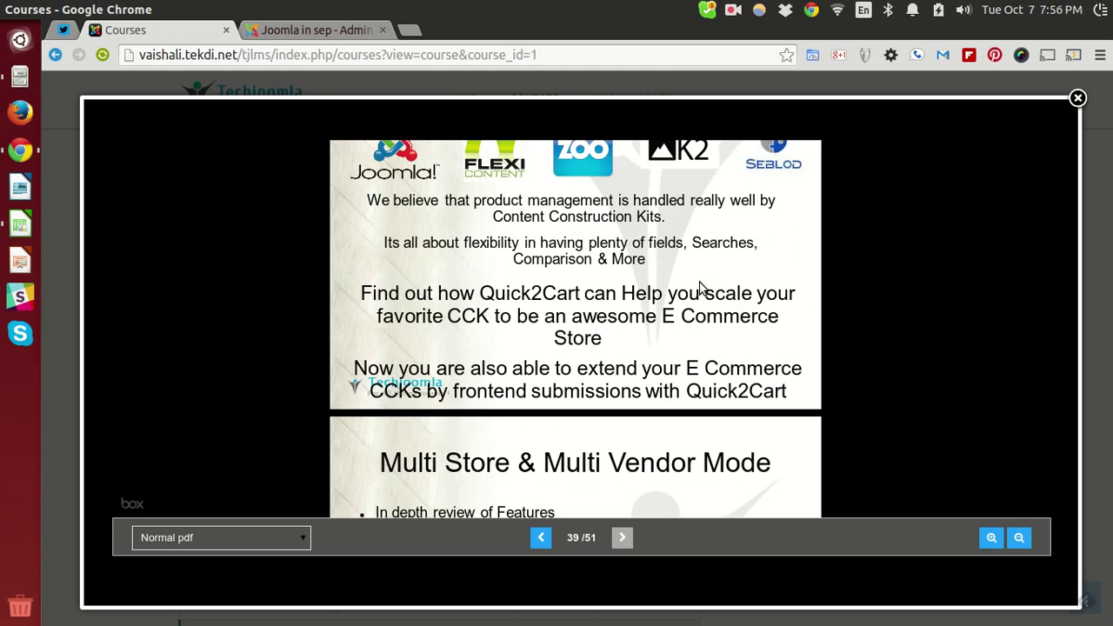
scroll(702, 288, down, 3)
scroll(703, 289, down, 3)
Step: Zoom the Normal pdf slides in, zoom them out to a thumbnail grid, and return to slide 1
click(994, 539)
click(1022, 539)
click(1020, 538)
scroll(865, 418, up, 5)
scroll(860, 418, up, 3)
Step: Change the presentation's view style to Fade, and zoom the first slide out and back in
click(292, 537)
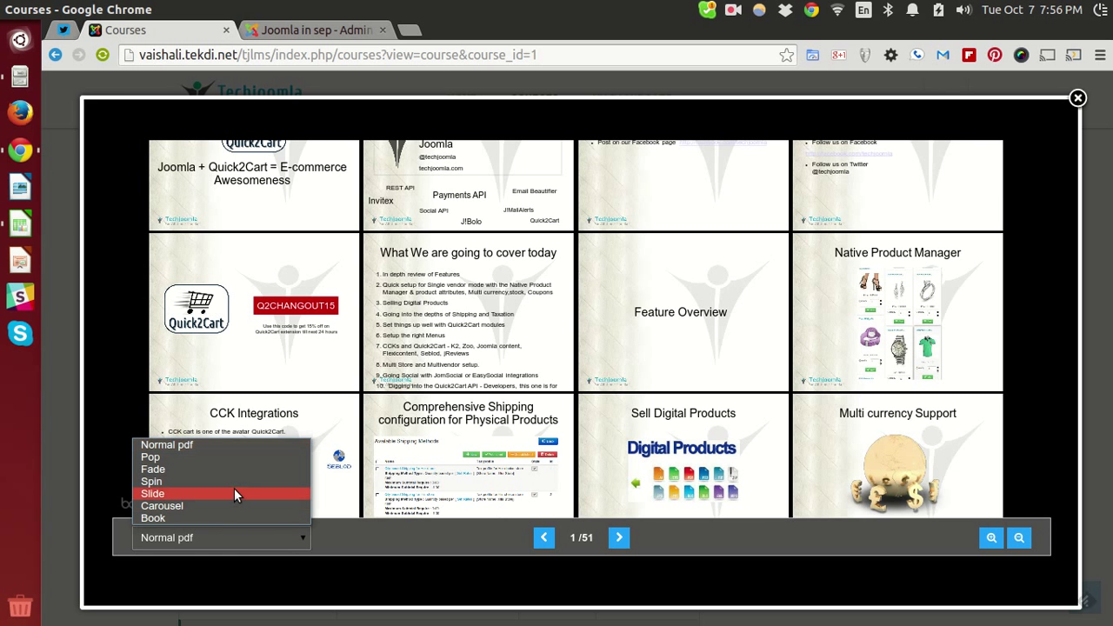
click(228, 470)
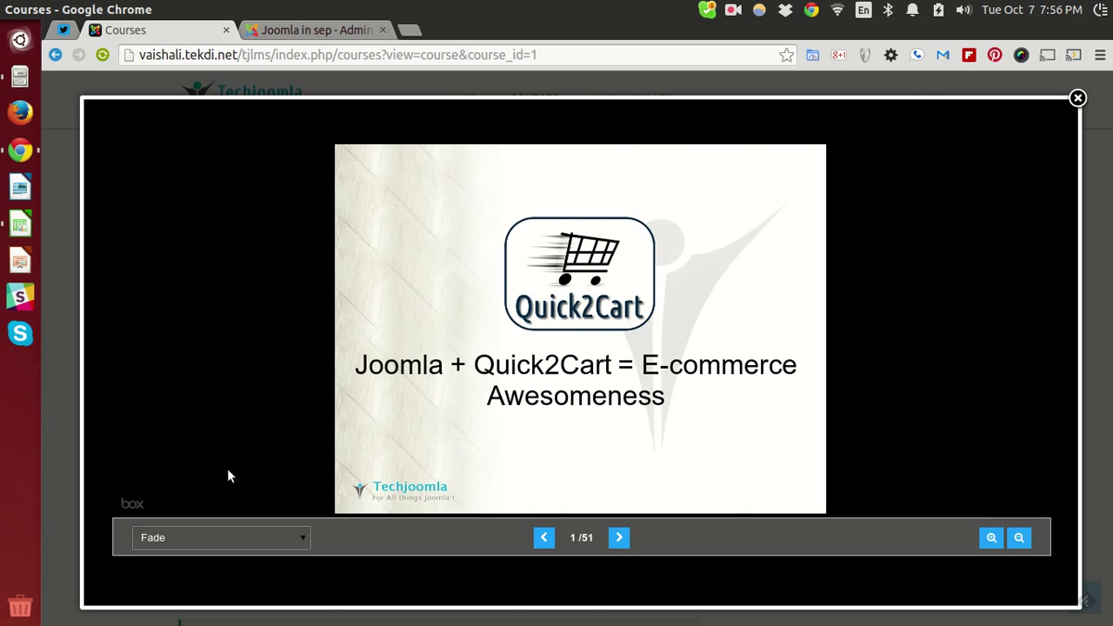
click(1019, 539)
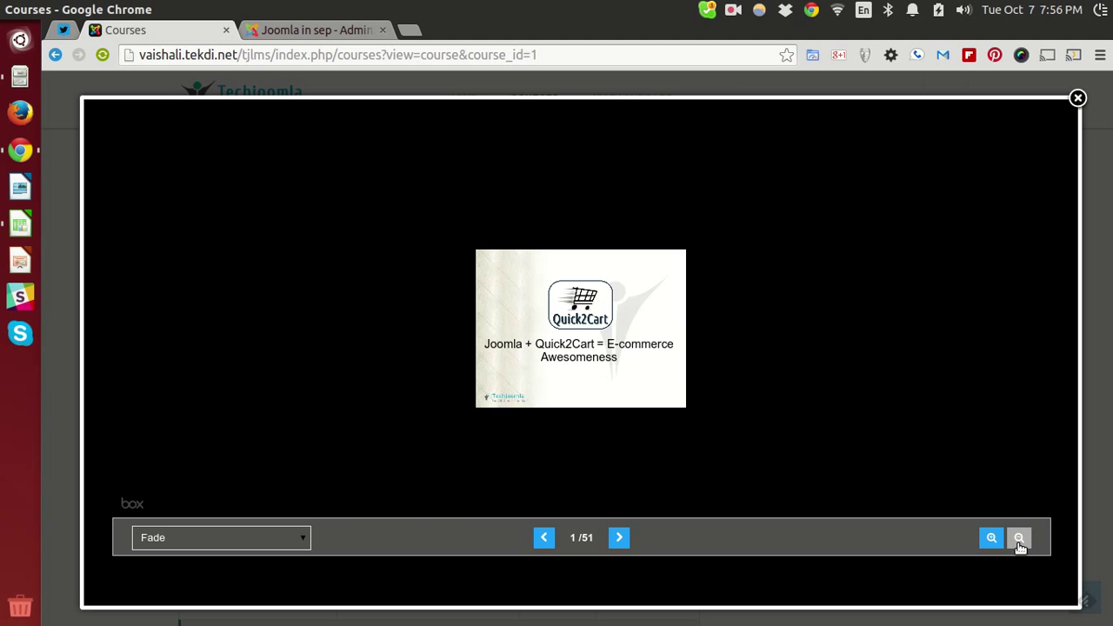
click(993, 538)
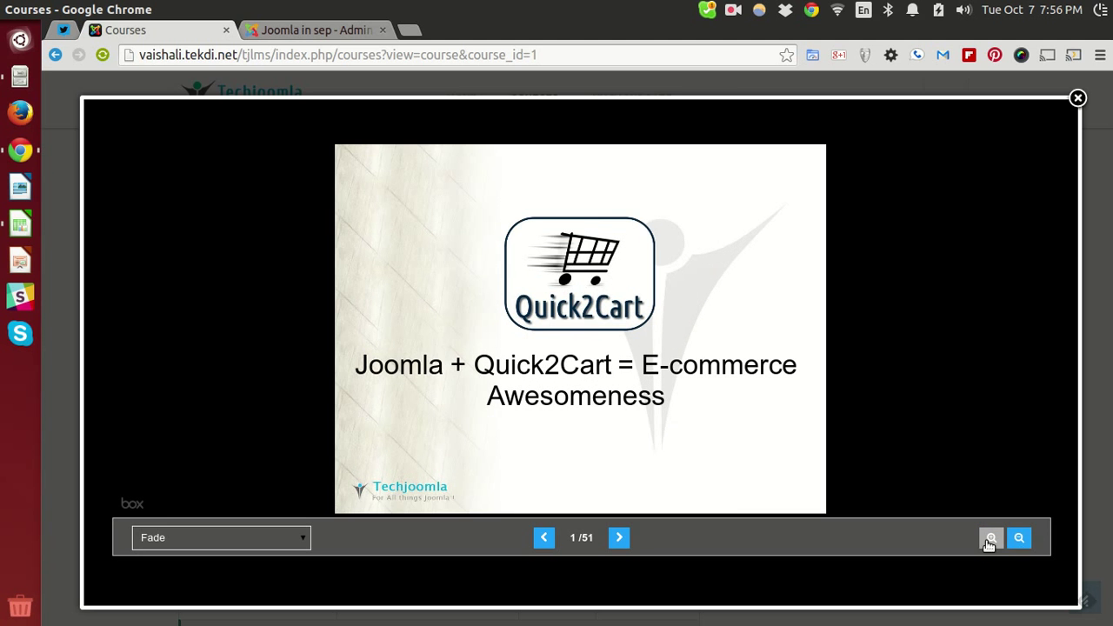
Step: Page the presentation forward to slide 9 in Fade view and close the PPT lesson
click(619, 537)
click(619, 538)
click(619, 537)
click(619, 538)
click(619, 537)
click(619, 537)
click(619, 537)
click(619, 537)
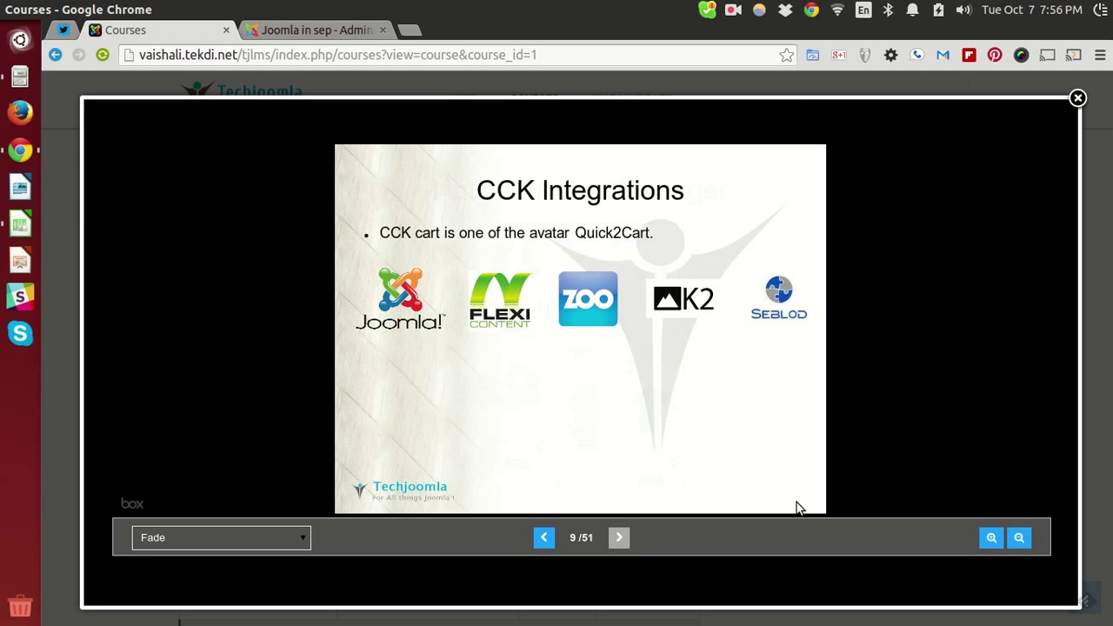
click(1077, 98)
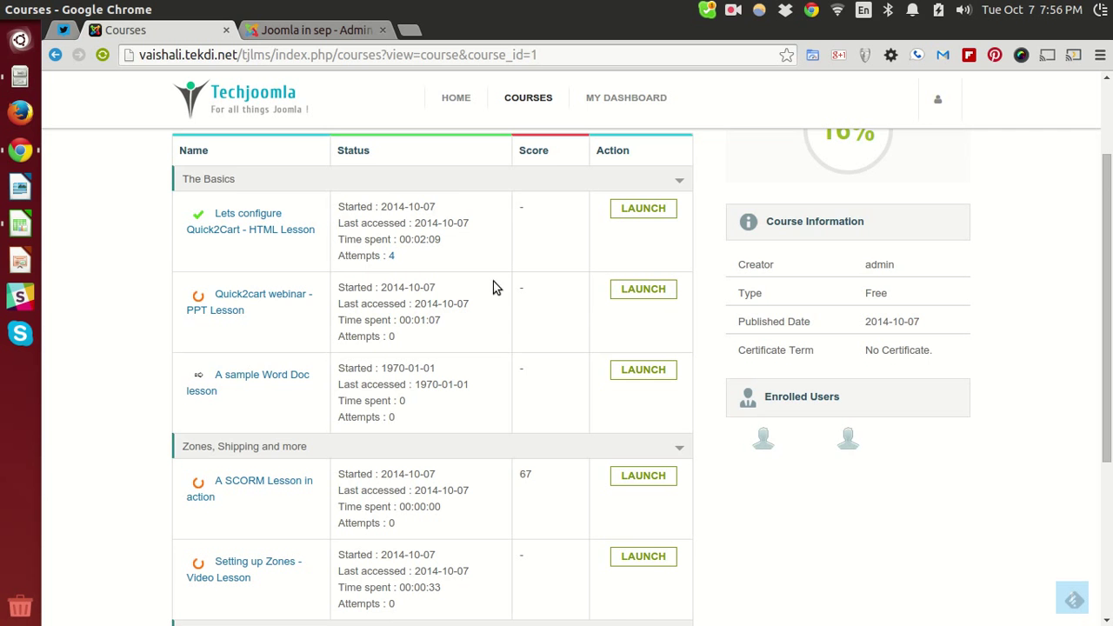
Step: Launch the sample Word Doc lesson, view its second page, and zoom in on the first page
scroll(497, 251, down, 1)
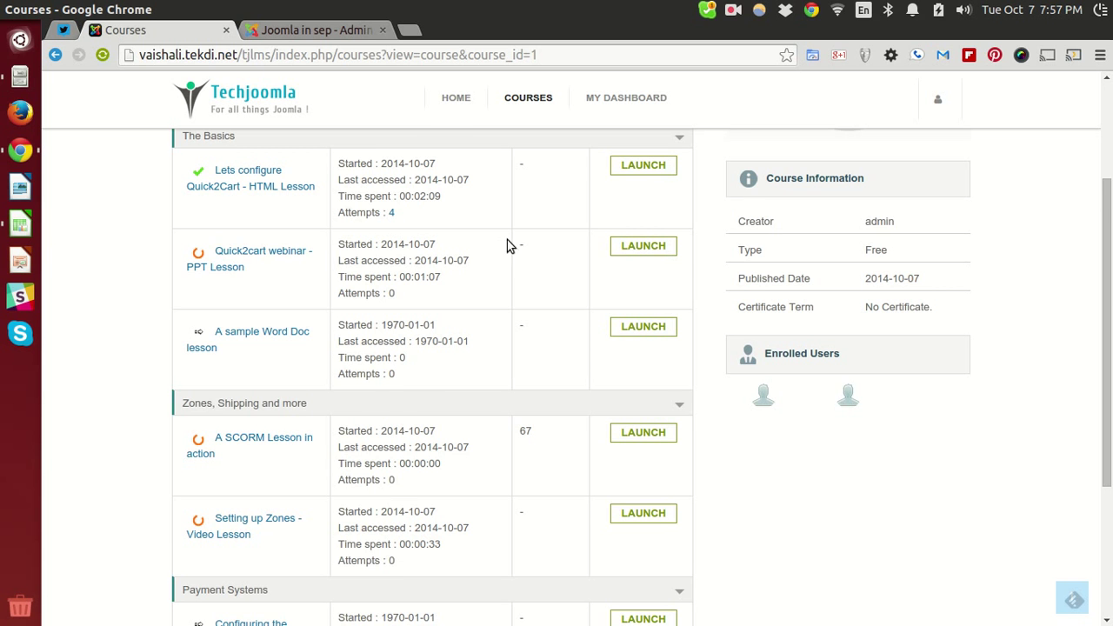
scroll(513, 247, down, 1)
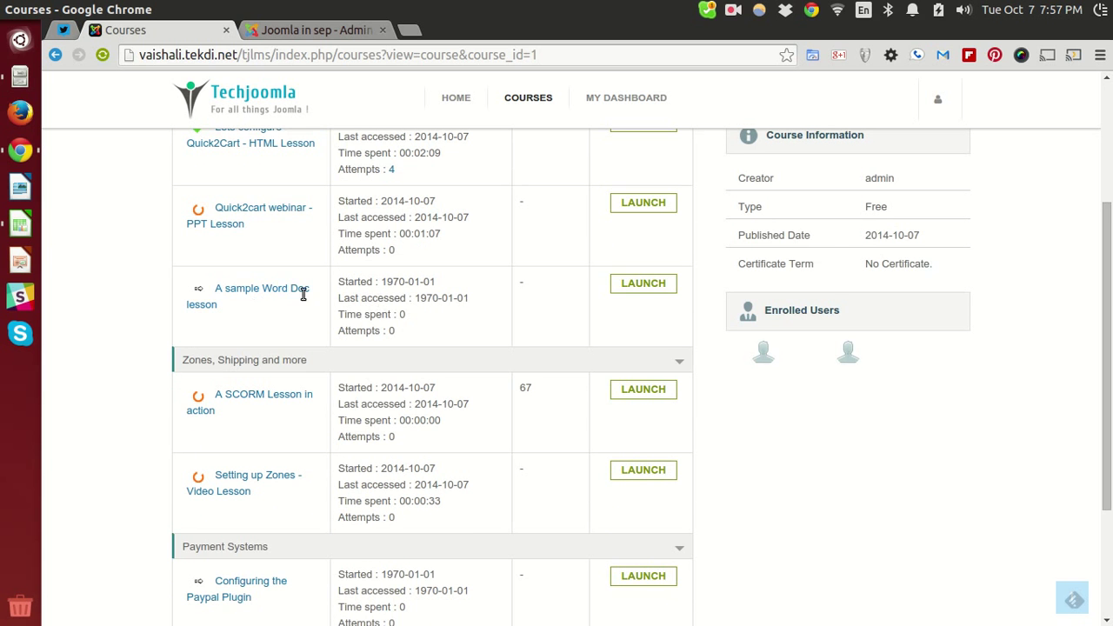
click(627, 285)
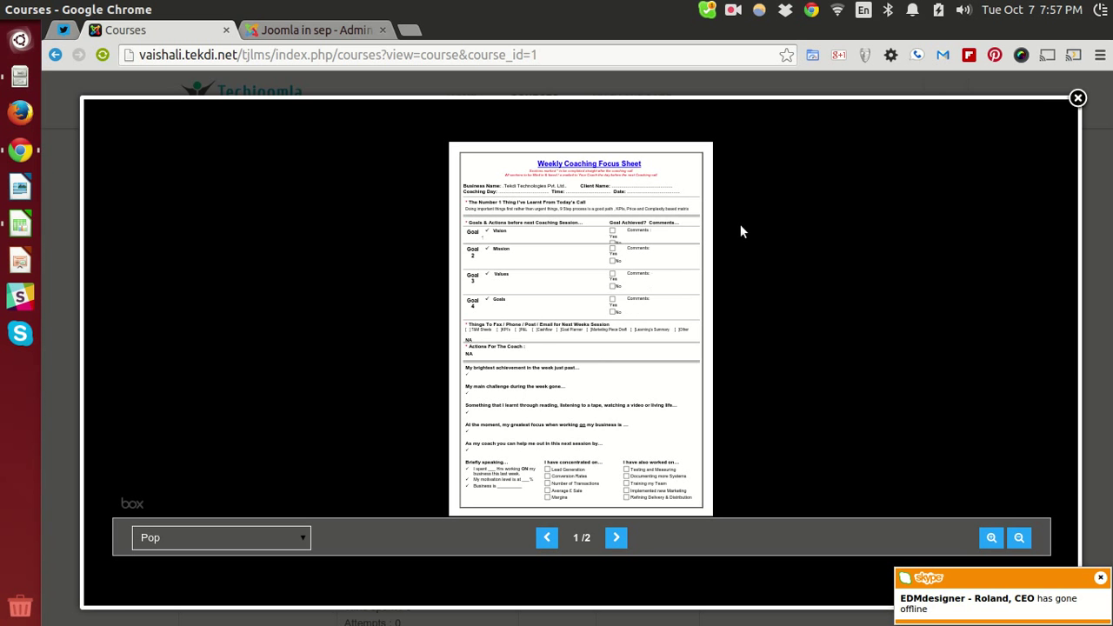
click(616, 537)
click(545, 539)
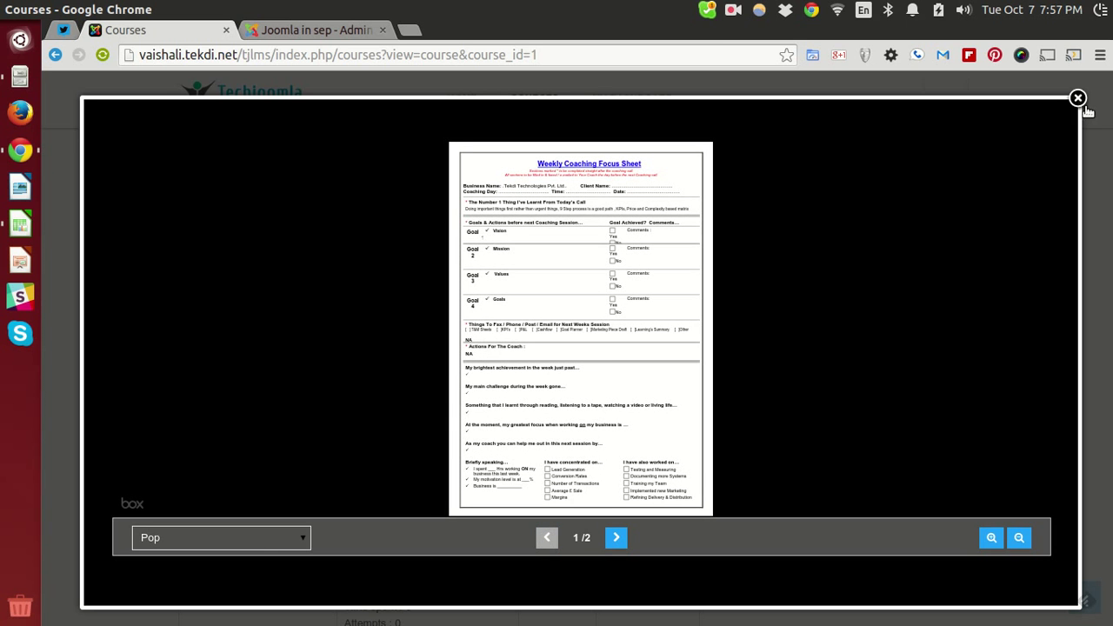
click(988, 538)
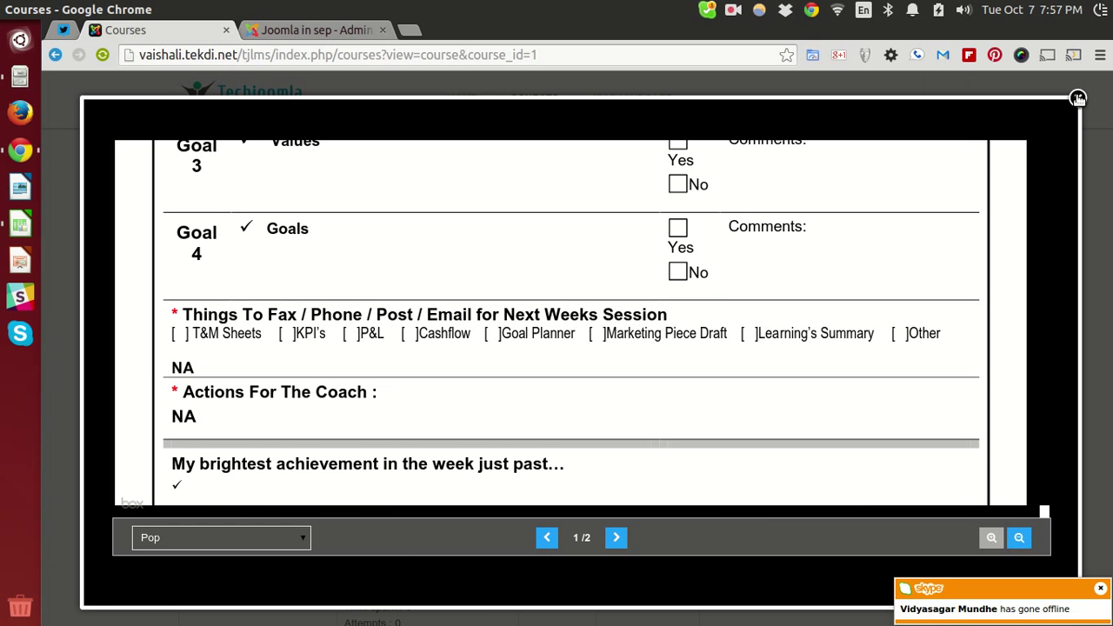
Step: Switch the Word document to Normal pdf view, read through to the end of page 2, and close the lesson
click(185, 539)
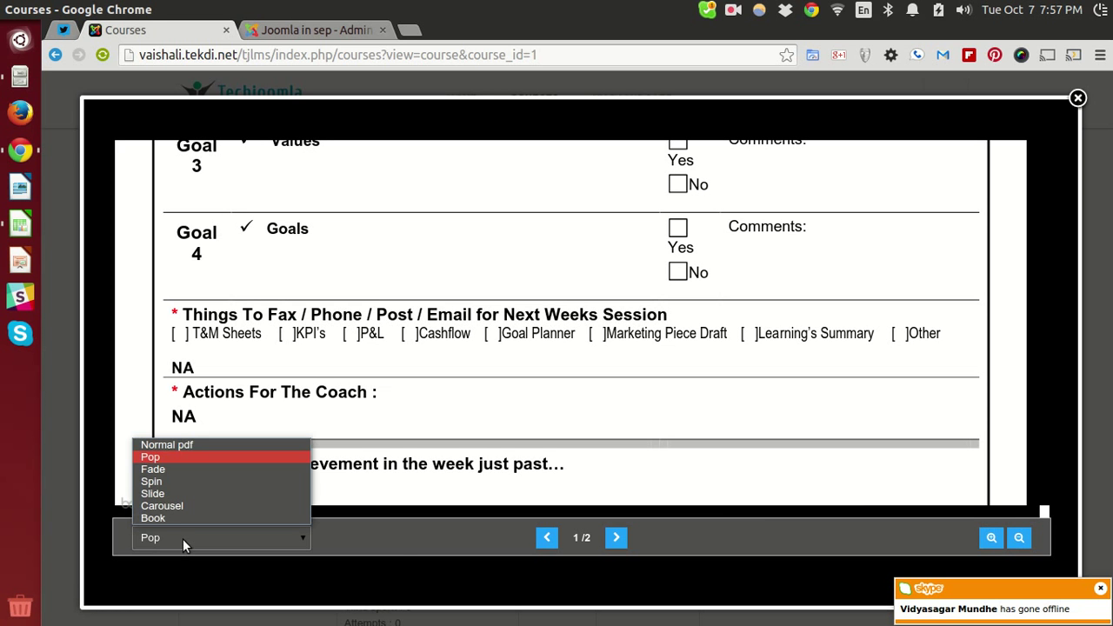
click(187, 444)
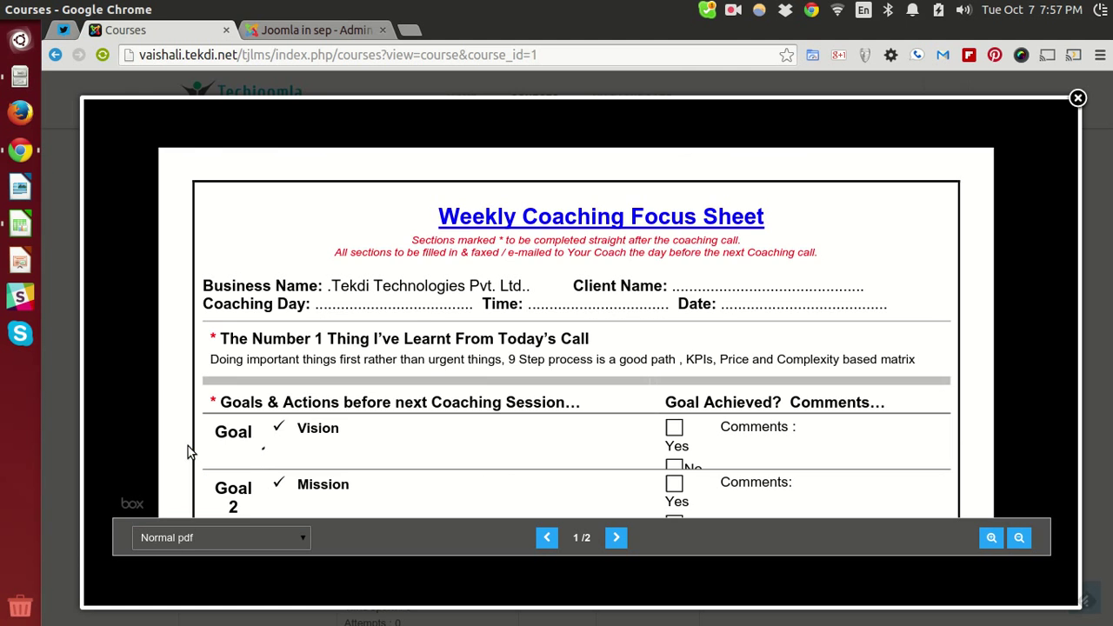
scroll(985, 211, down, 5)
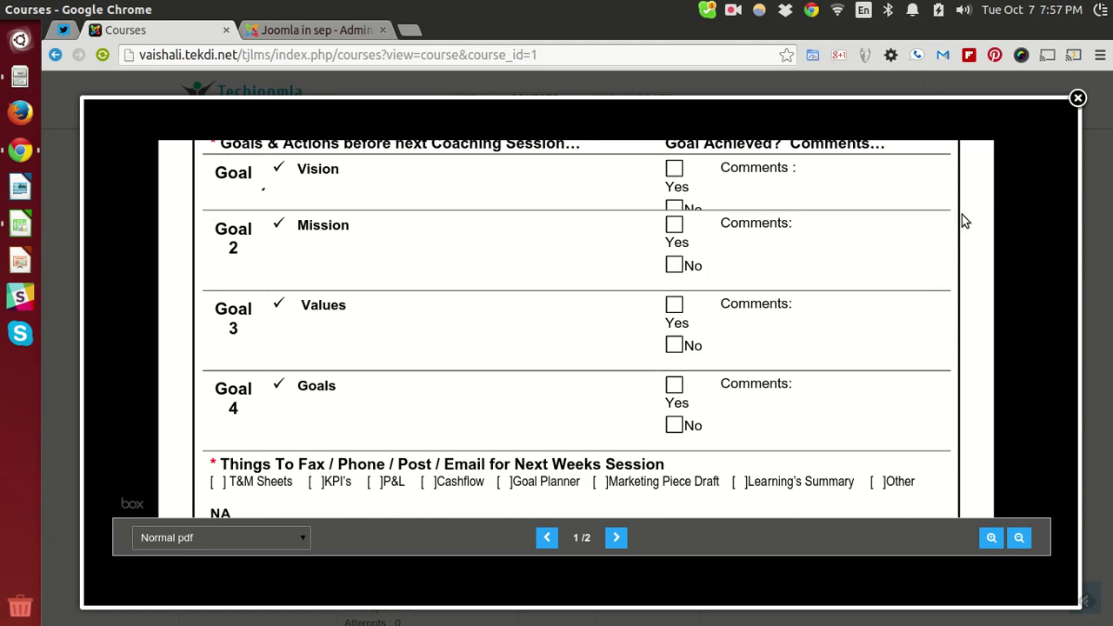
scroll(856, 294, down, 9)
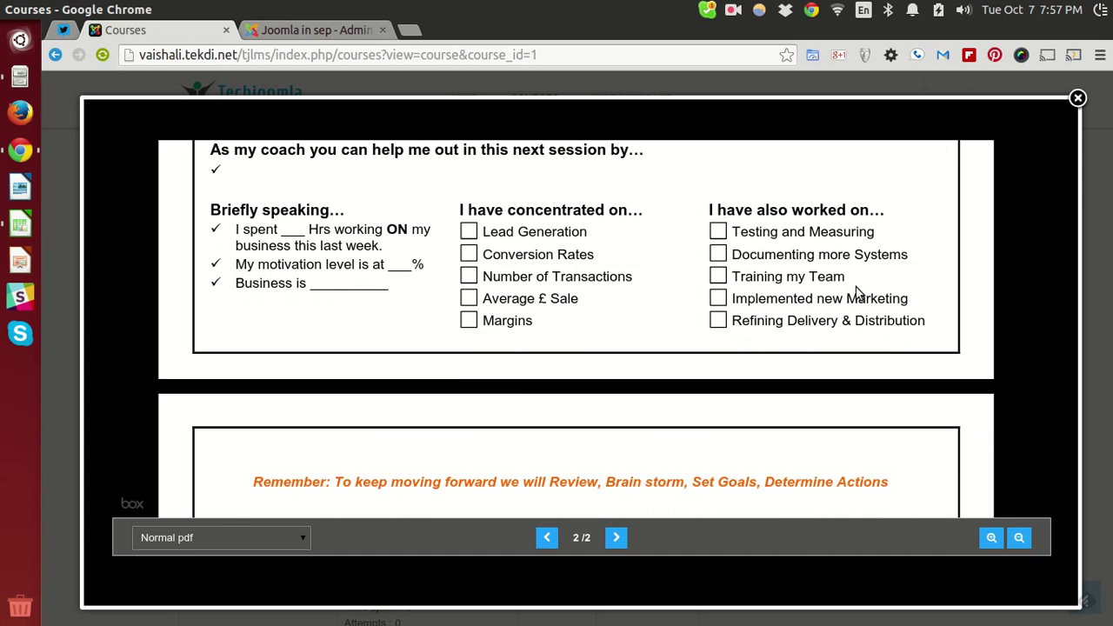
scroll(998, 189, up, 3)
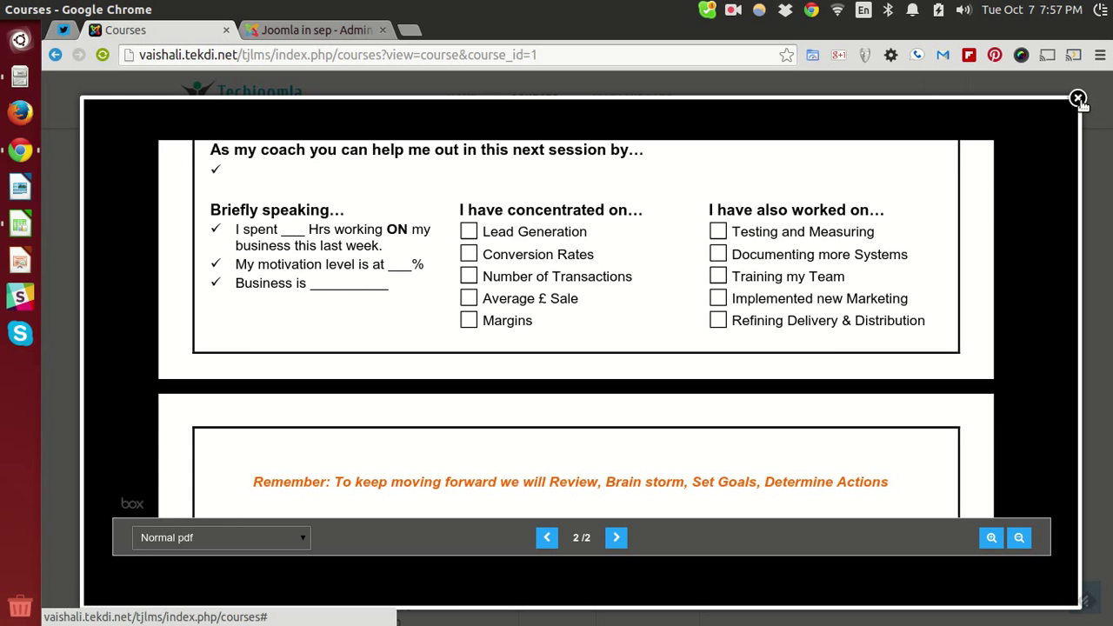
scroll(802, 356, down, 5)
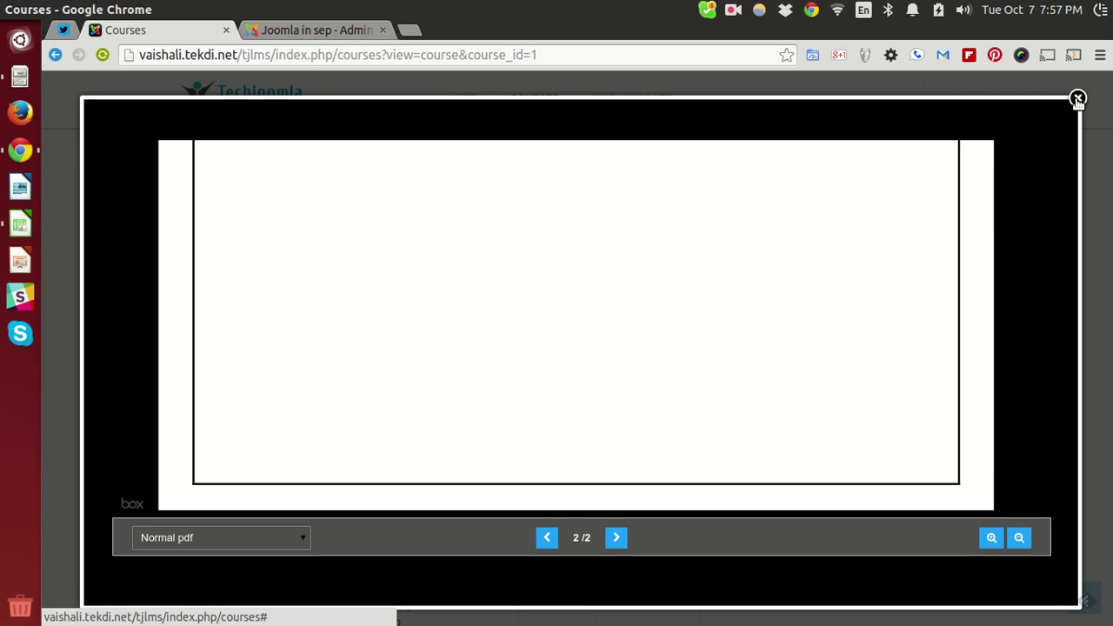
click(1077, 99)
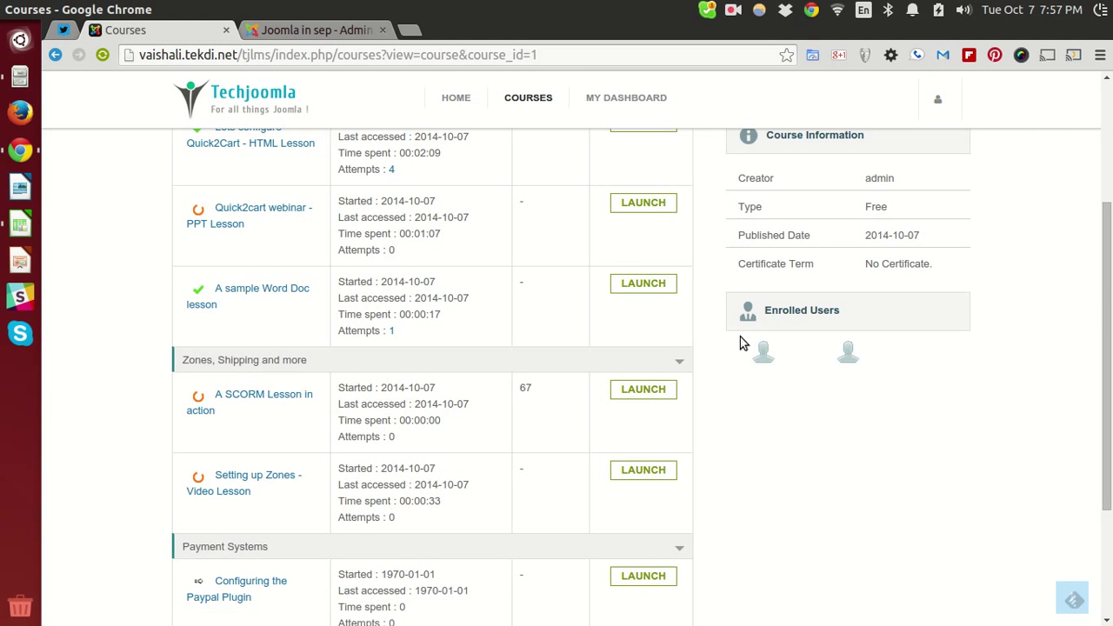
Step: Reload the Quick2cart course page and launch the SCORM lesson under Zones, Shipping and more
click(572, 55)
key(Return)
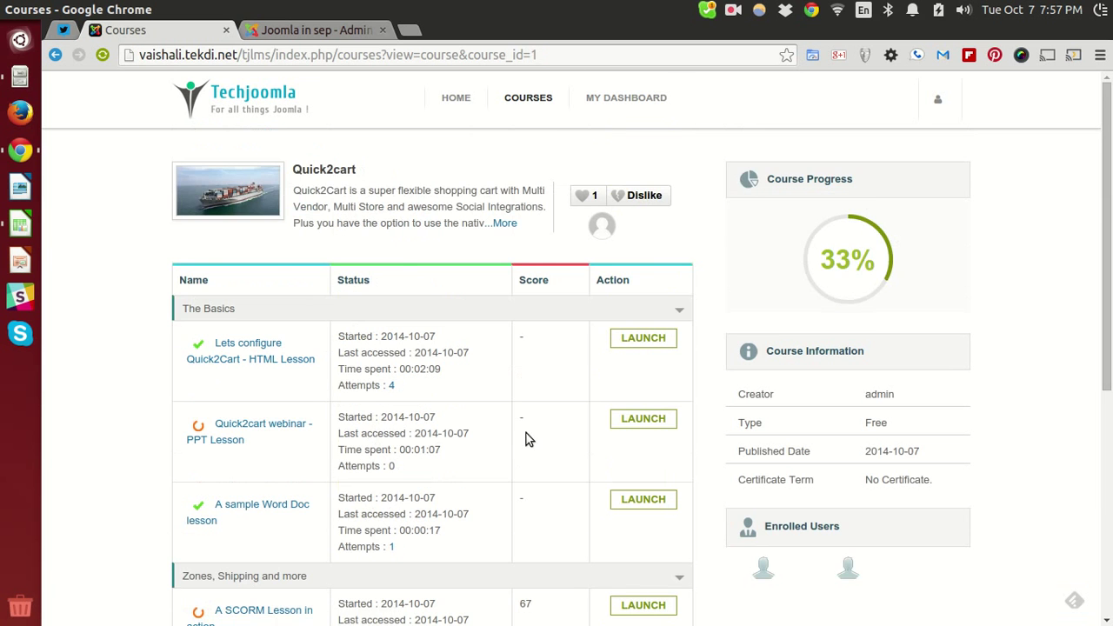
scroll(529, 436, down, 3)
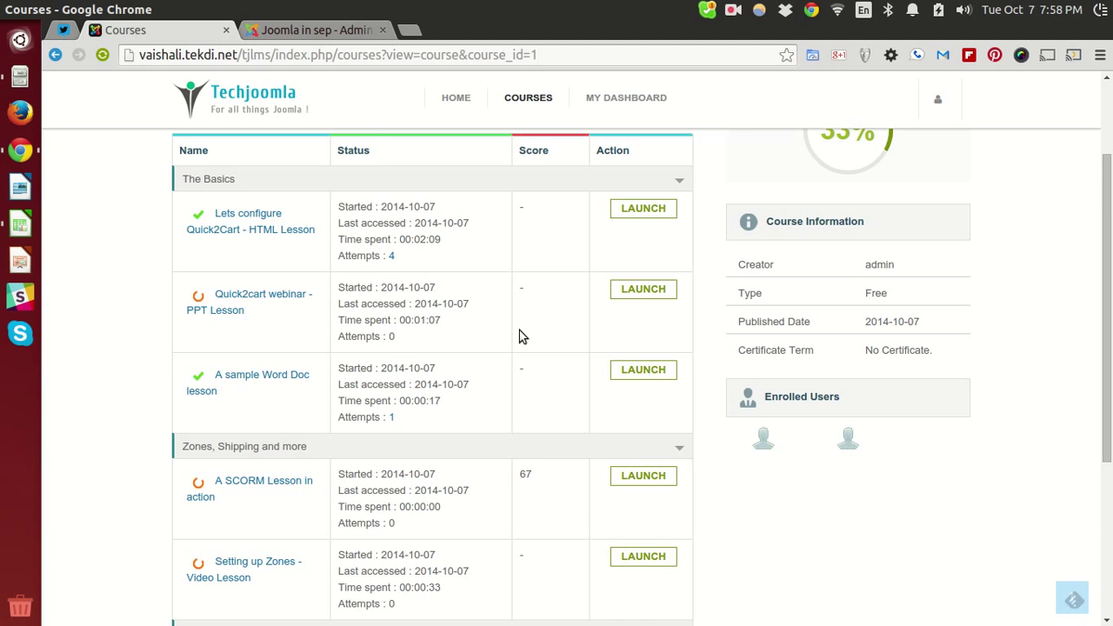
scroll(522, 336, down, 4)
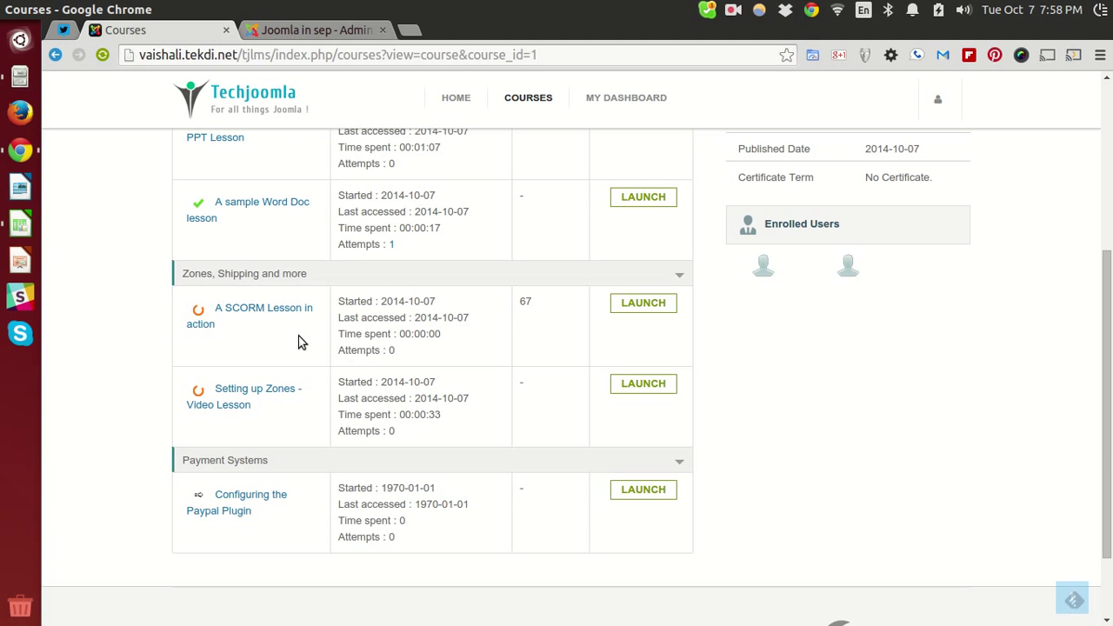
click(653, 303)
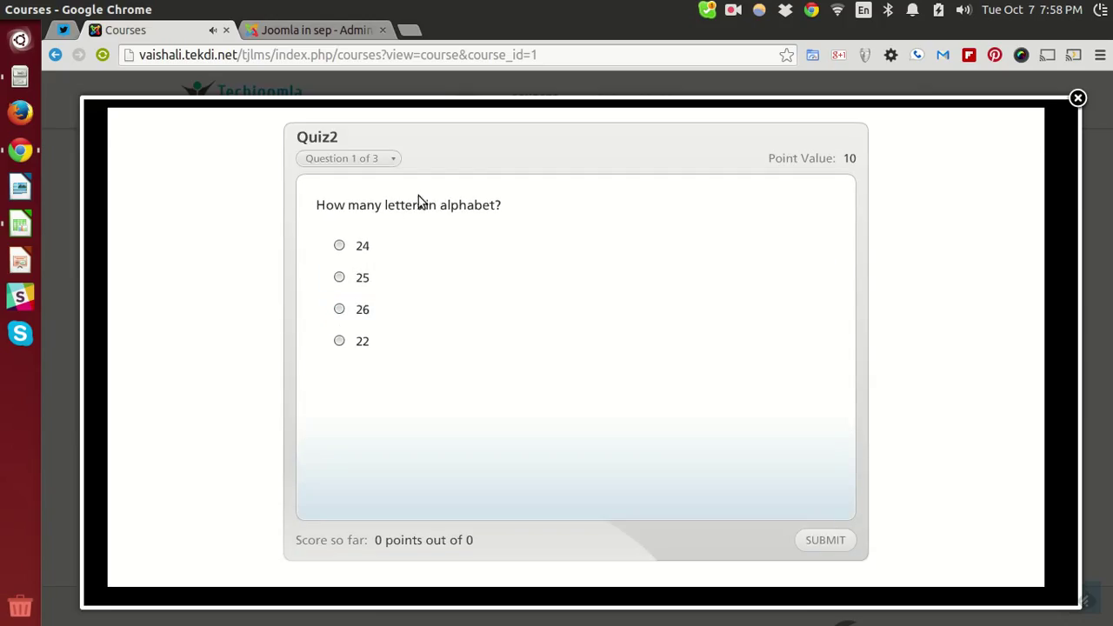
Step: Answer the quiz's alphabet question with 26, submit it, and continue to question 2
click(365, 309)
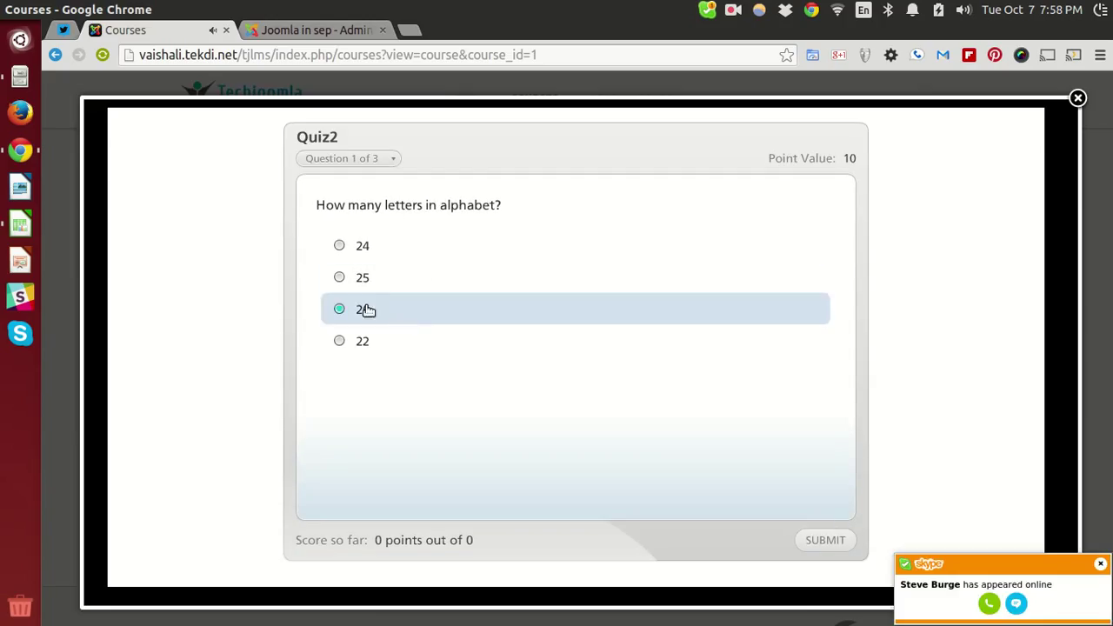
click(825, 544)
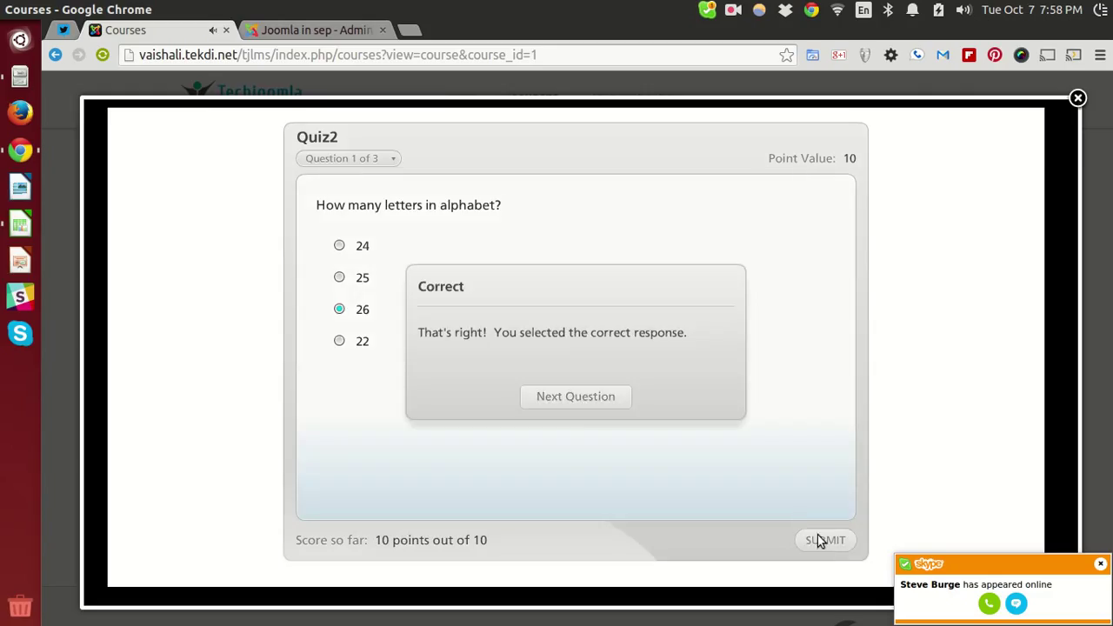
click(589, 397)
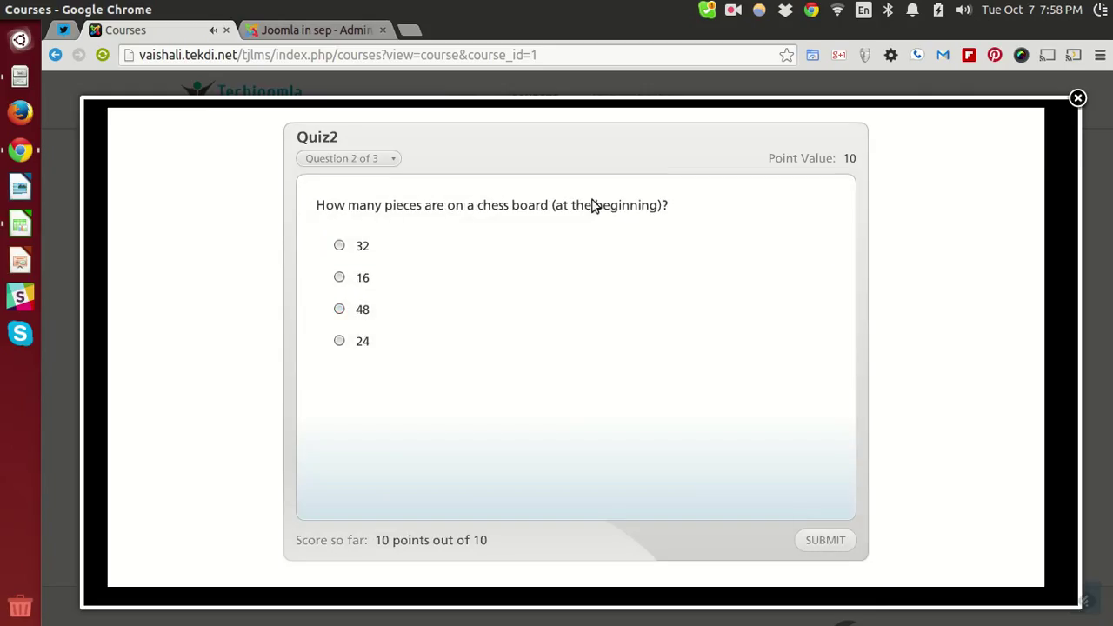
Step: Answer the chess board pieces question with 32, submit it, and continue to question 3
click(409, 251)
click(825, 539)
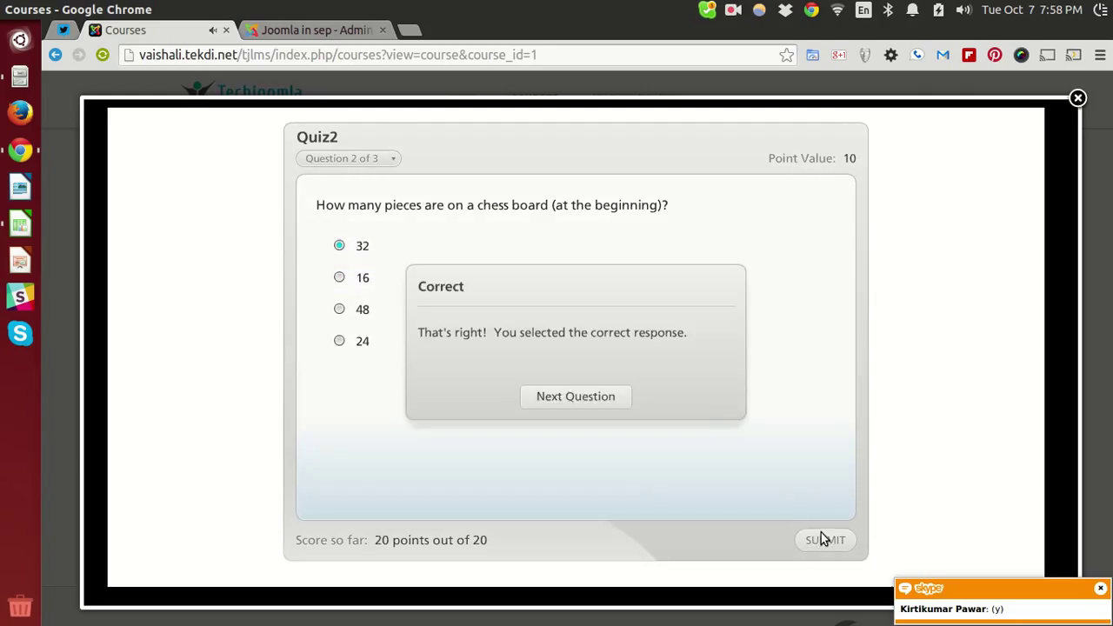
click(556, 398)
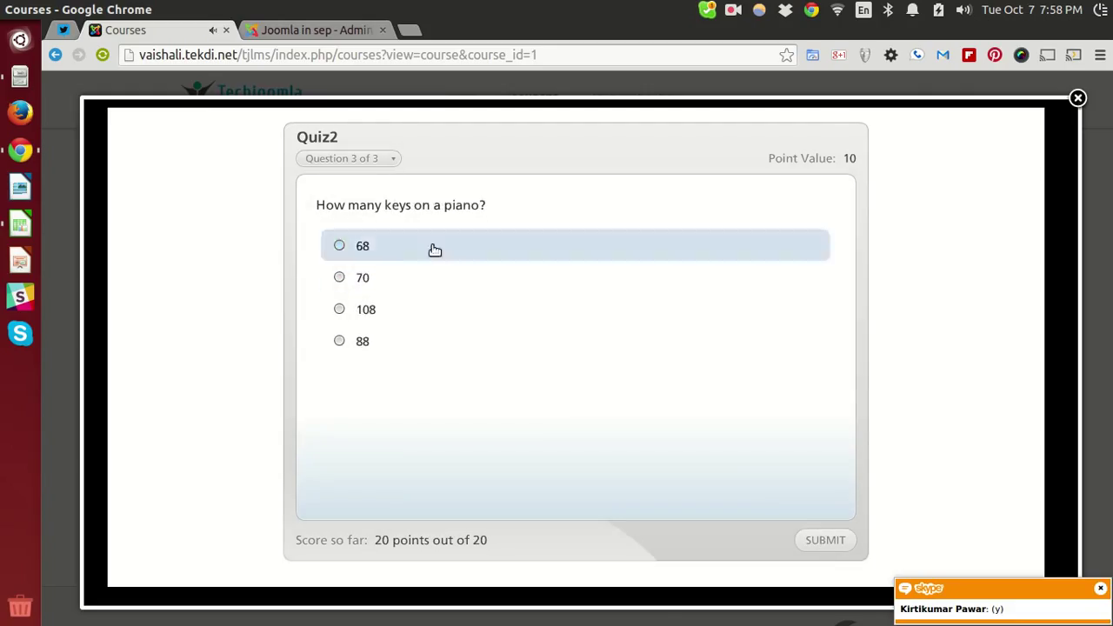
Step: Answer the piano keys question with 88, submit it, view the quiz results and finish the quiz
click(376, 346)
click(842, 541)
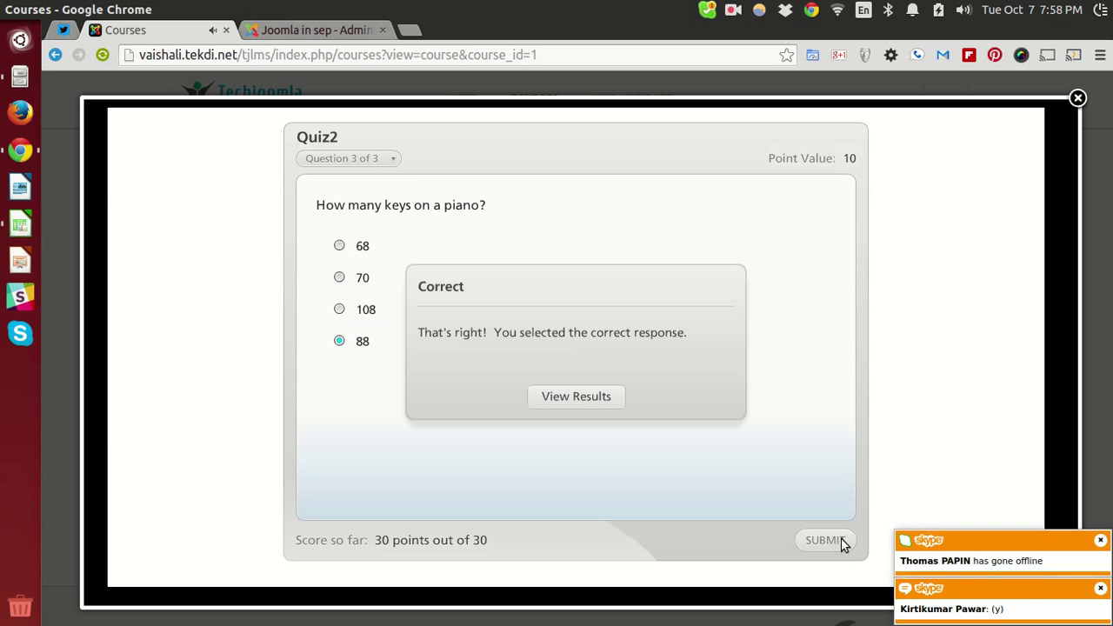
click(573, 397)
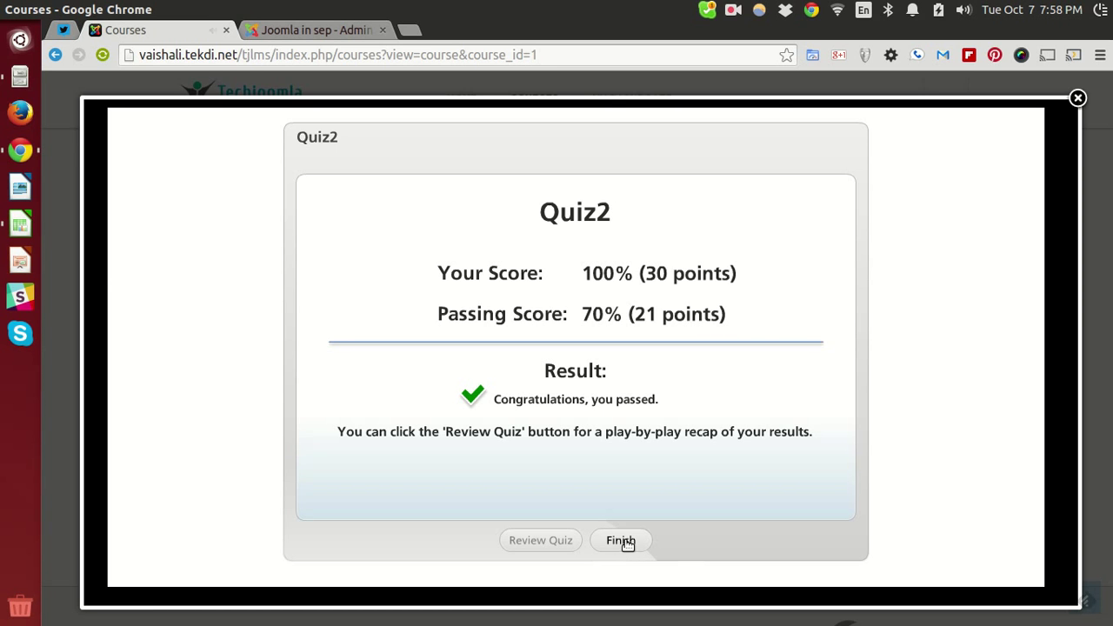
click(628, 544)
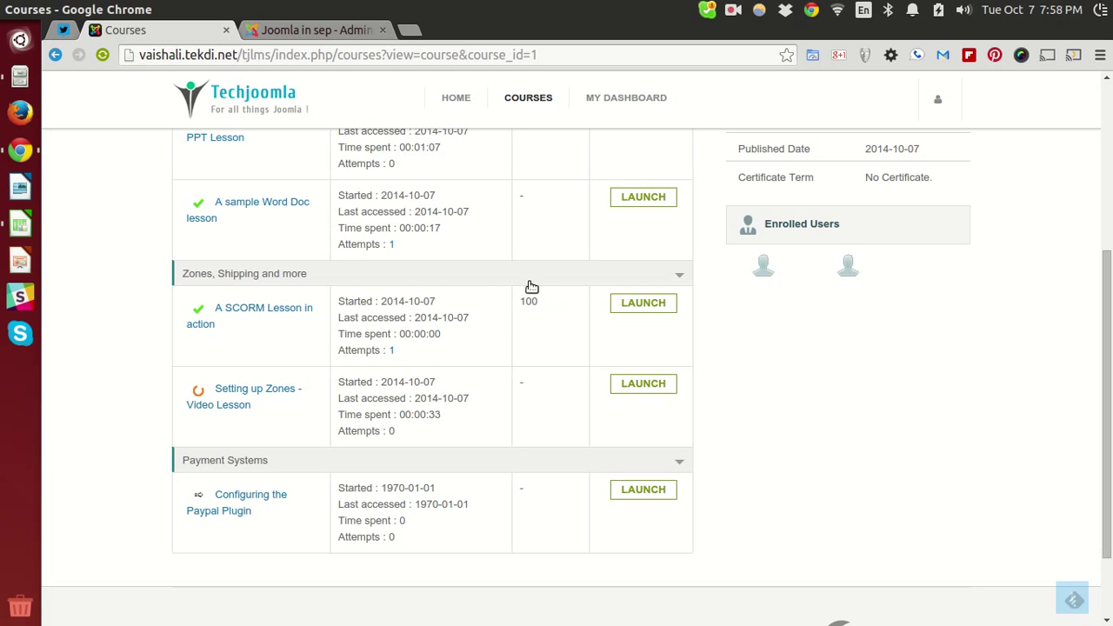
Step: Launch the Setting up Zones video lesson, resume it from where it was left off, and raise the volume
scroll(529, 286, down, 1)
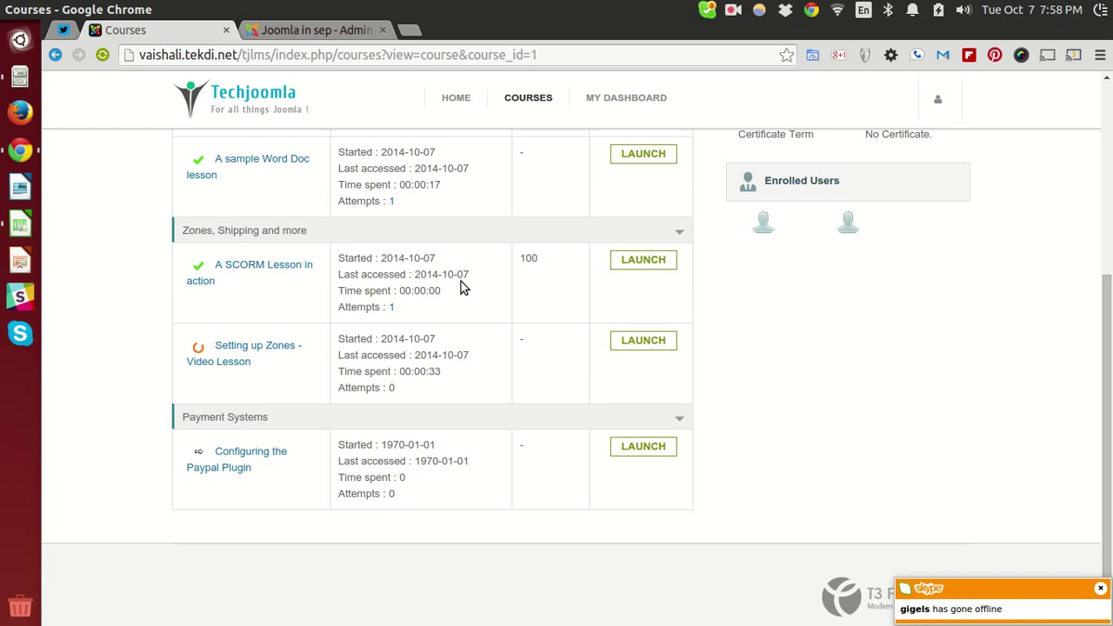
scroll(464, 287, down, 1)
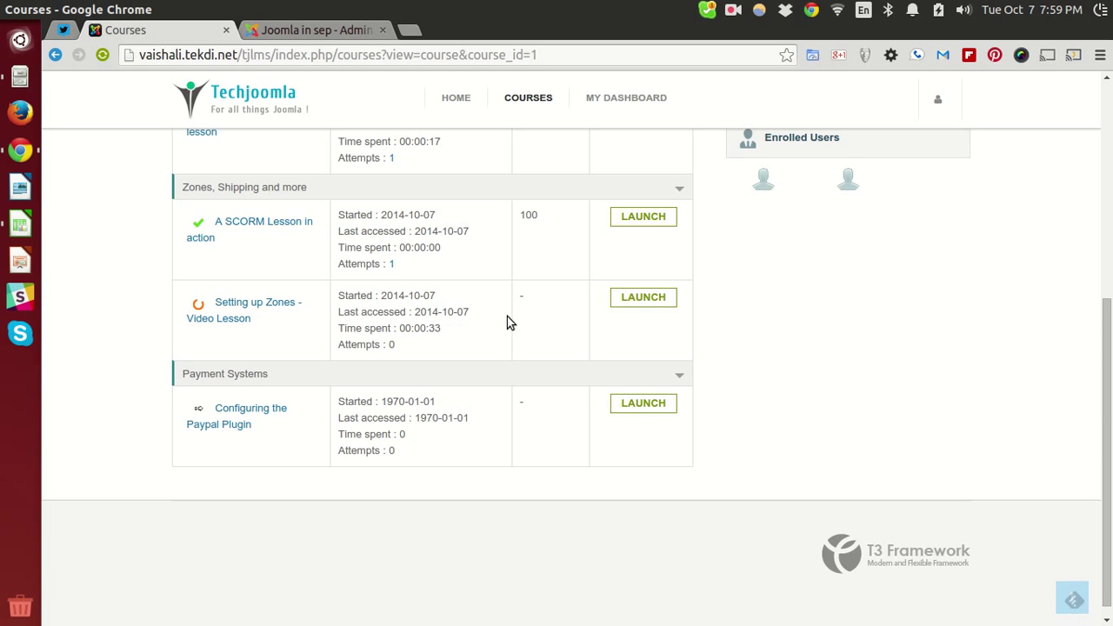
click(669, 298)
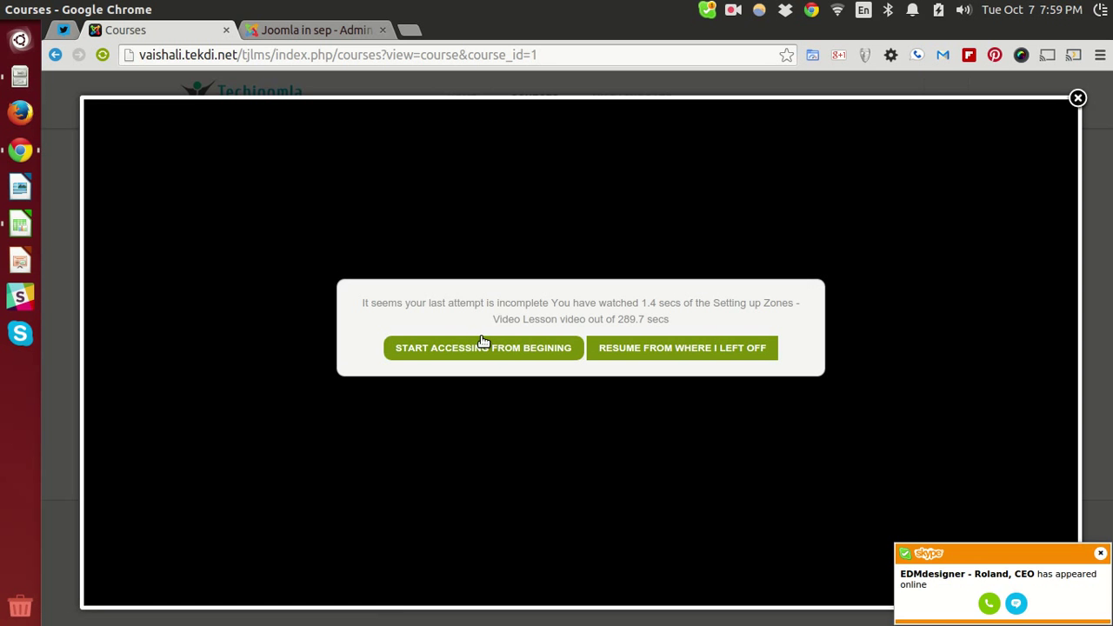
click(652, 359)
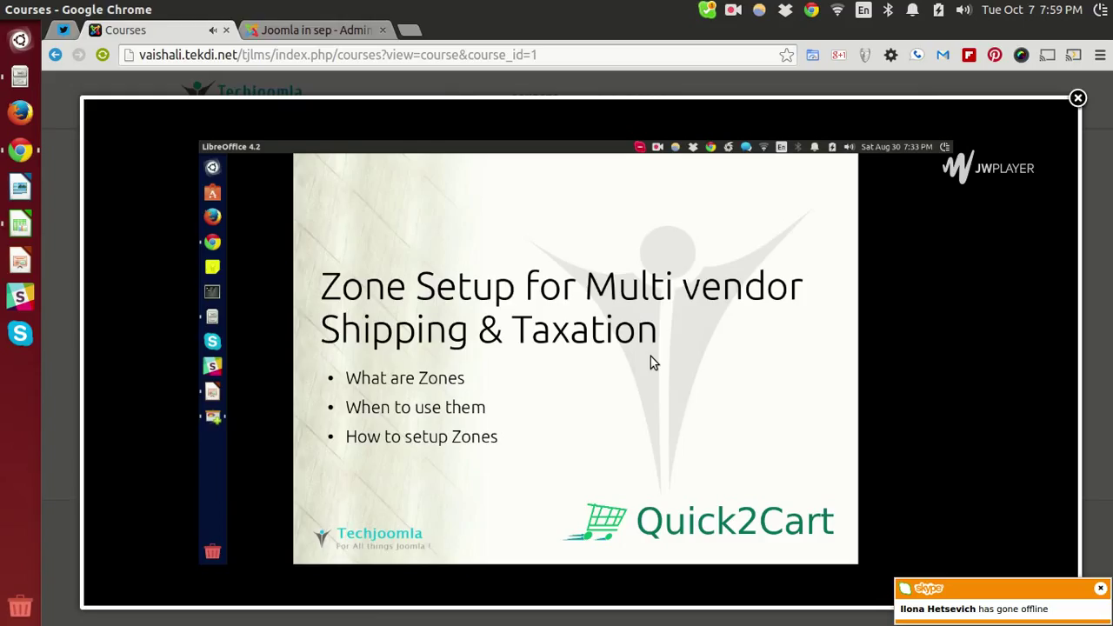
key(XF86AudioRaiseVolume)
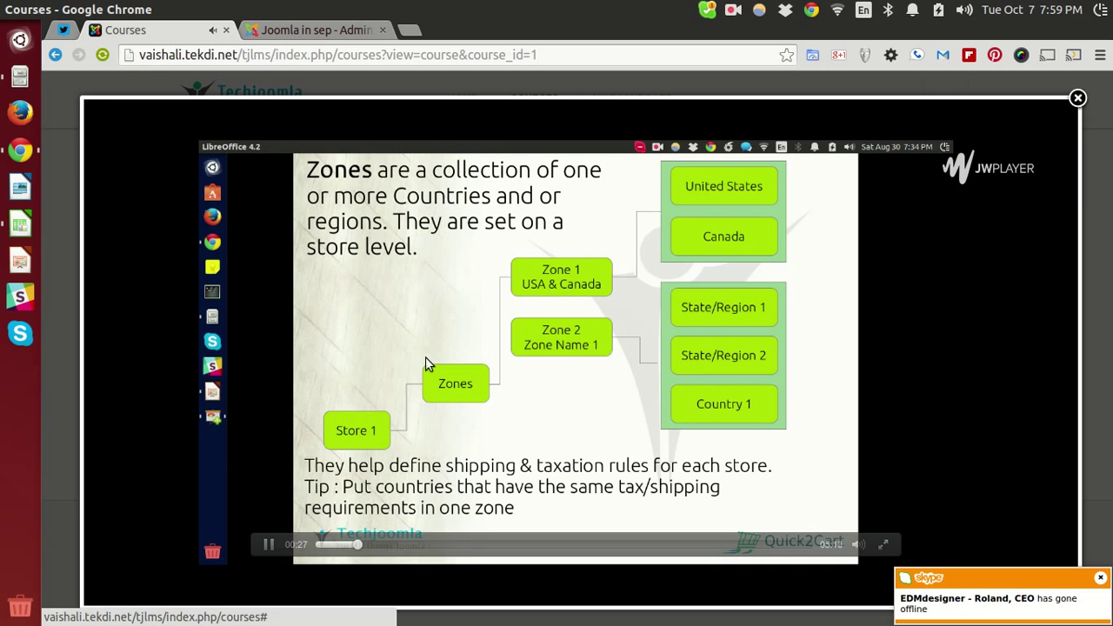
Step: Pause the zones video at 00:28, close the lesson, and reload the Quick2cart course page
click(264, 543)
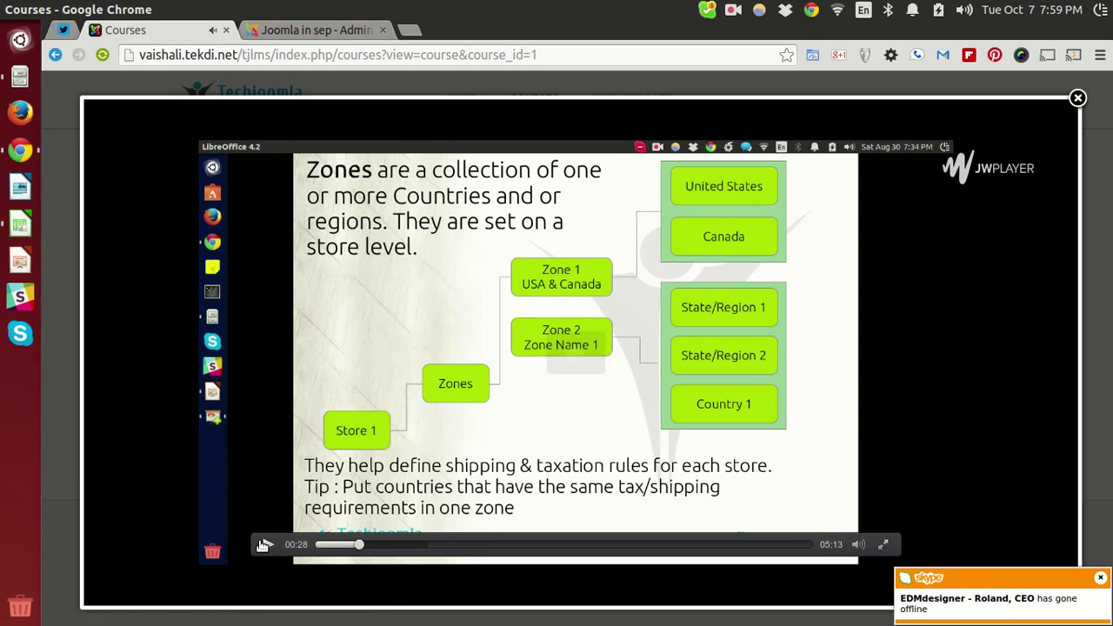
click(1077, 99)
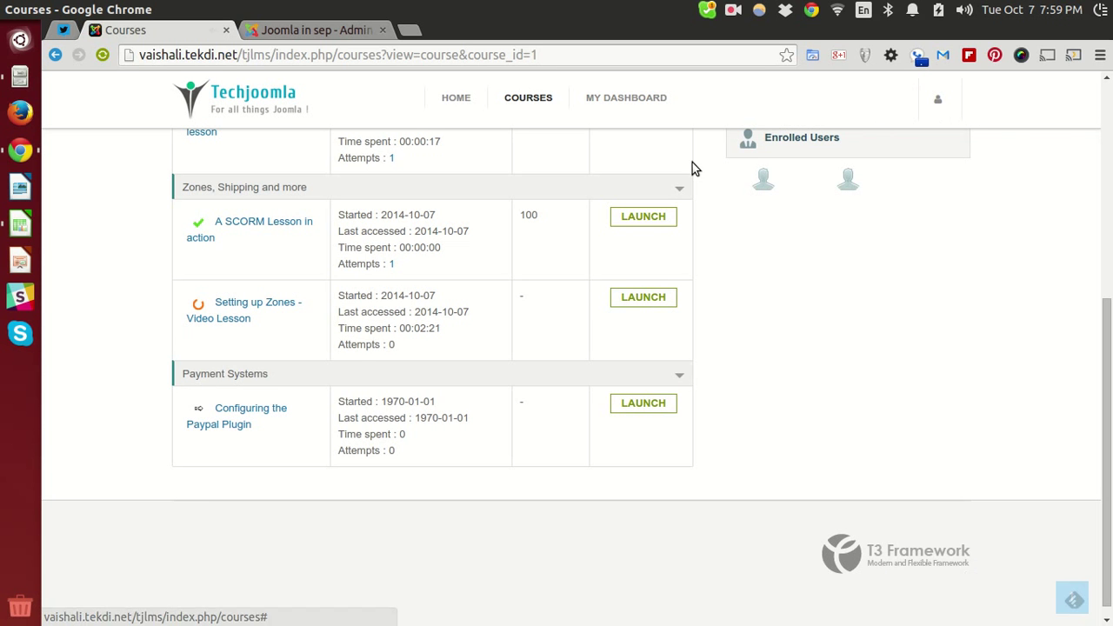
click(448, 54)
key(Return)
Step: Relaunch the Setting up Zones video lesson, resume it from the last watched position, and close it
scroll(422, 402, down, 5)
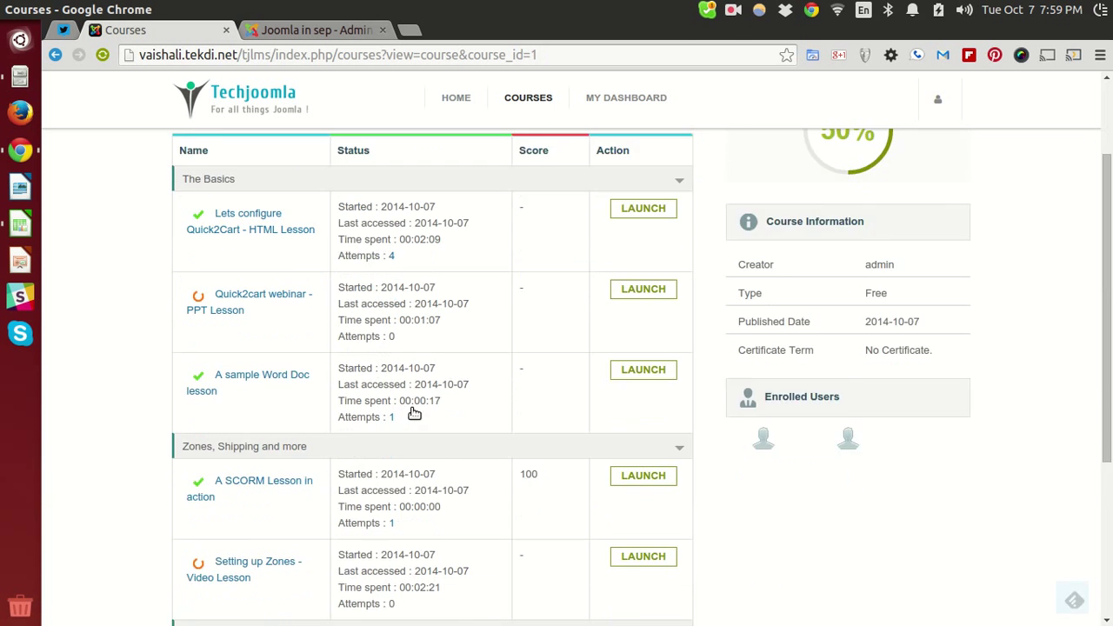
scroll(438, 391, down, 1)
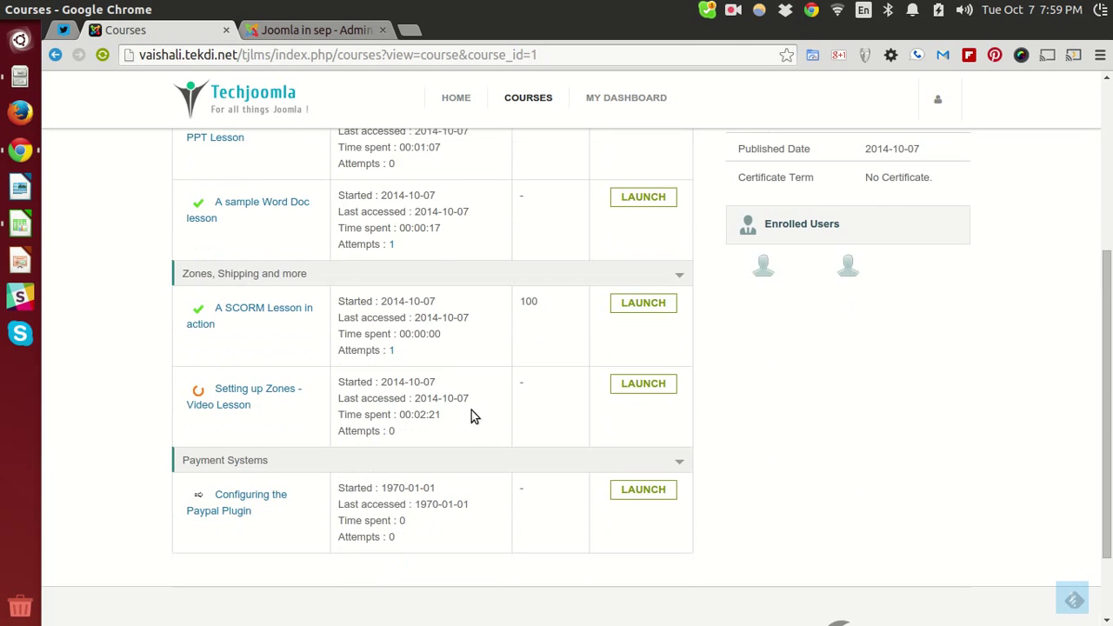
click(659, 384)
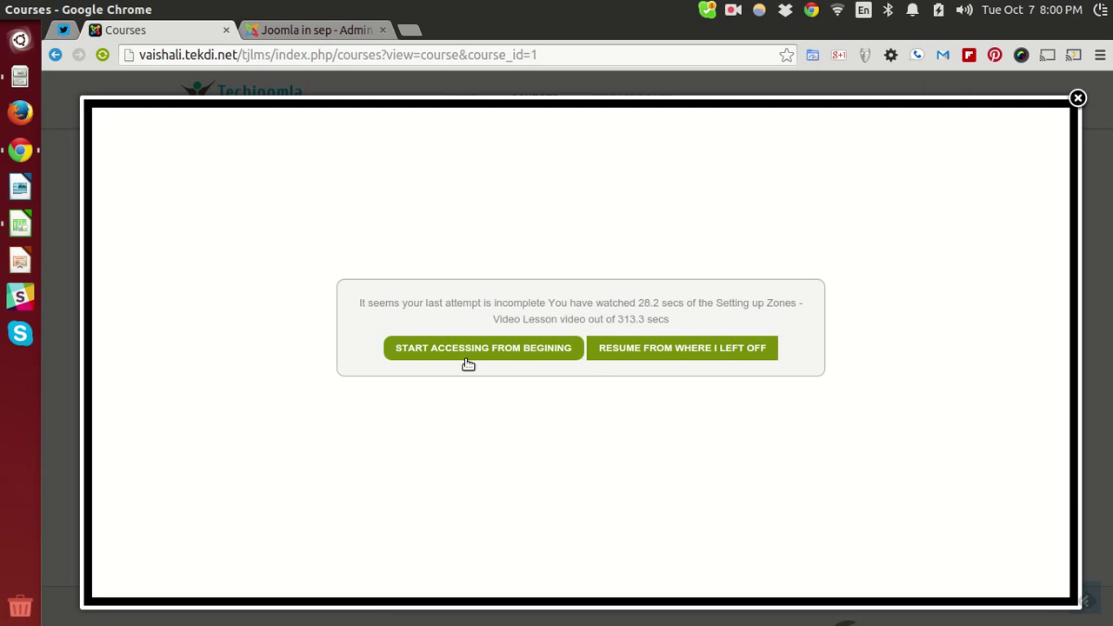
click(612, 348)
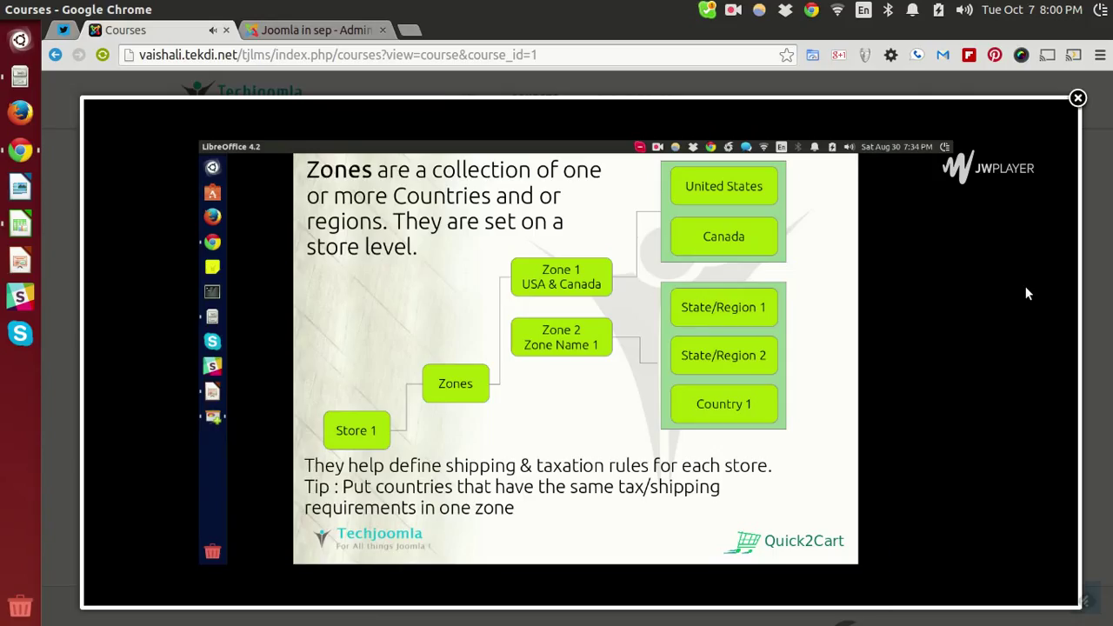
click(1077, 99)
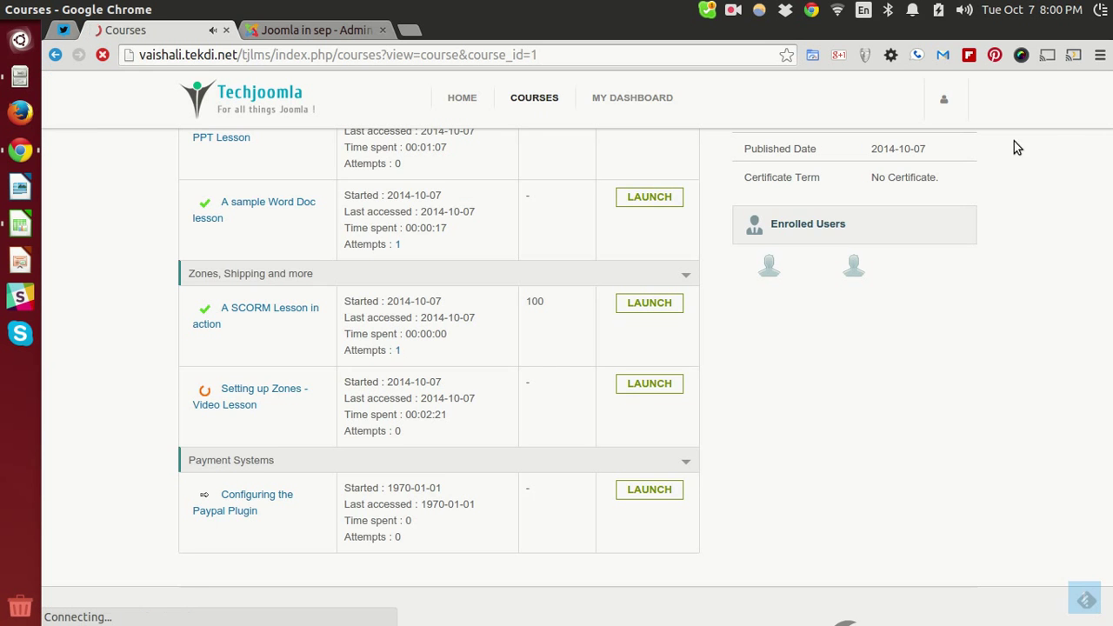
Step: Launch the Configuring the Paypal Plugin lesson under Payment Systems, read it through to the end, and close it
scroll(832, 391, down, 2)
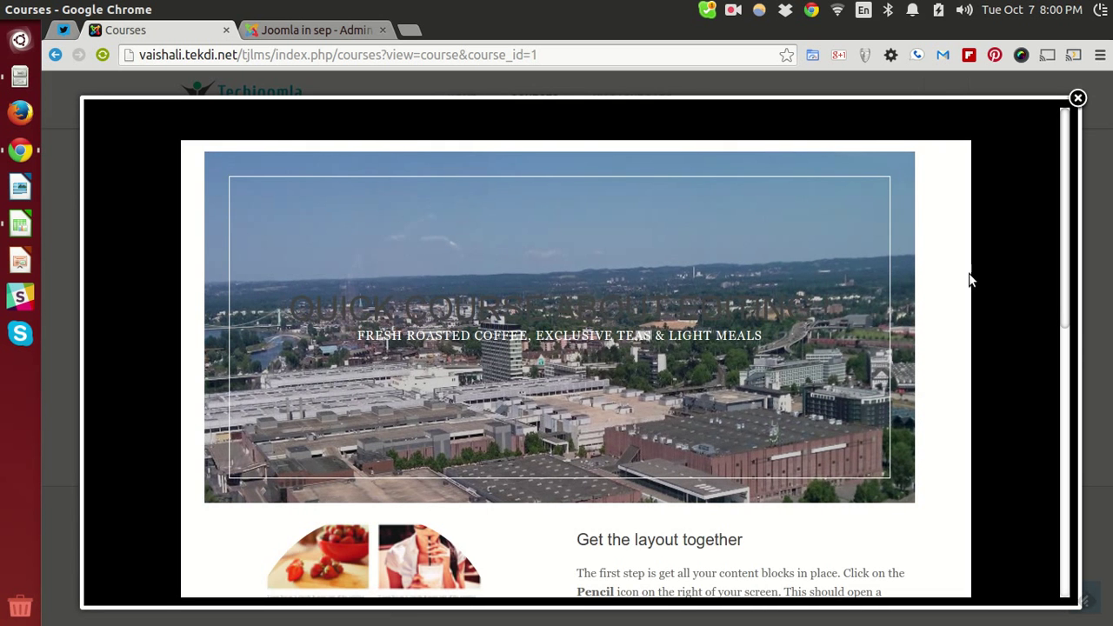
scroll(967, 275, down, 6)
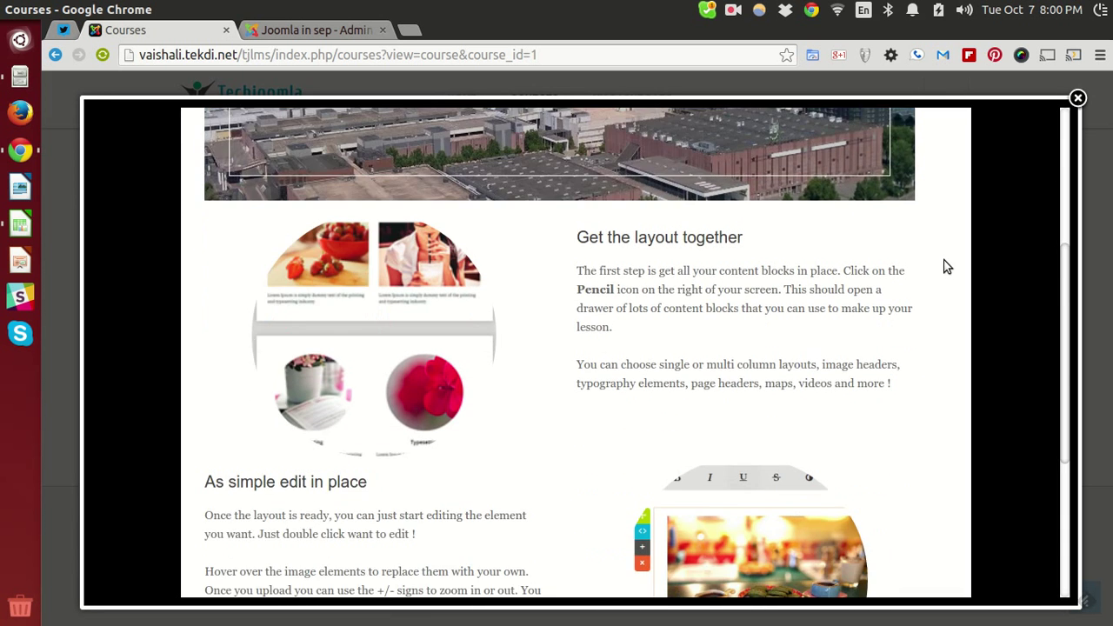
scroll(960, 257, down, 6)
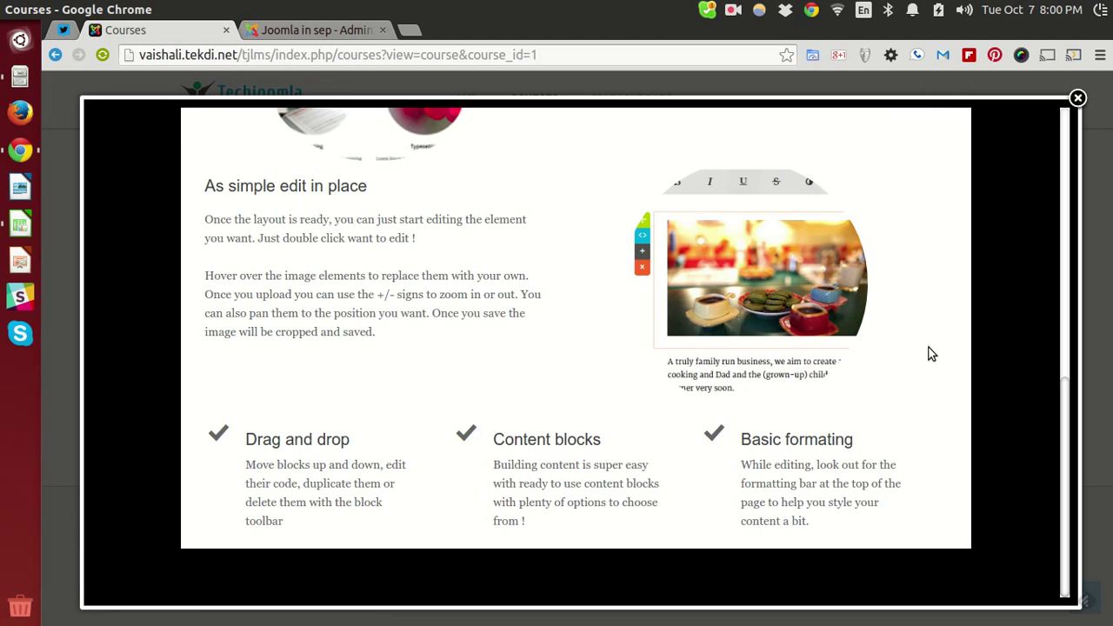
scroll(932, 353, up, 12)
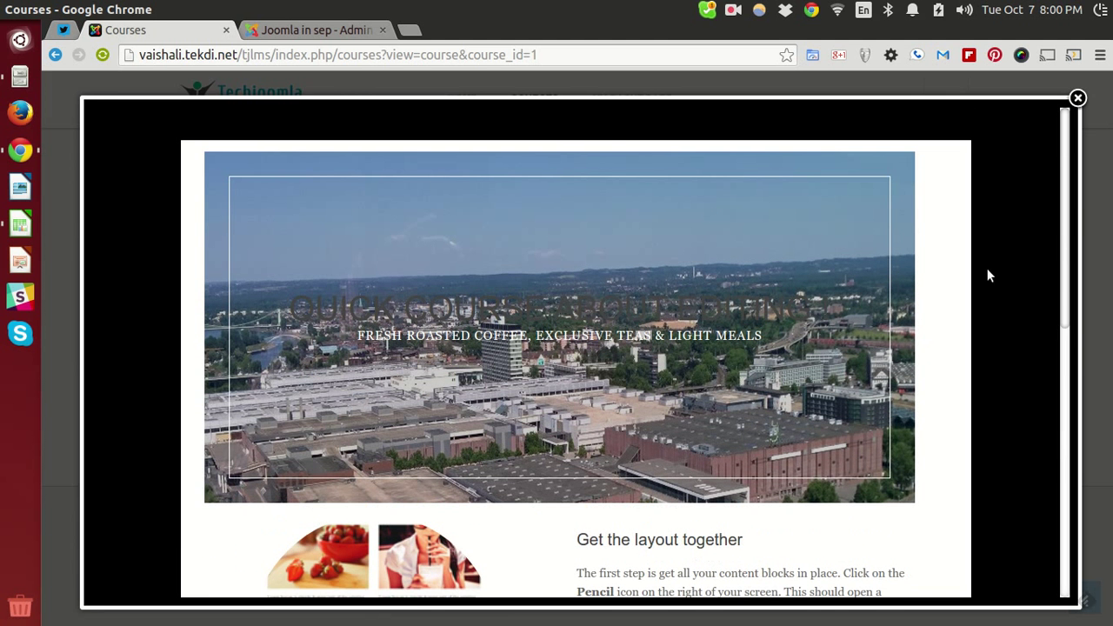
scroll(1024, 206, down, 10)
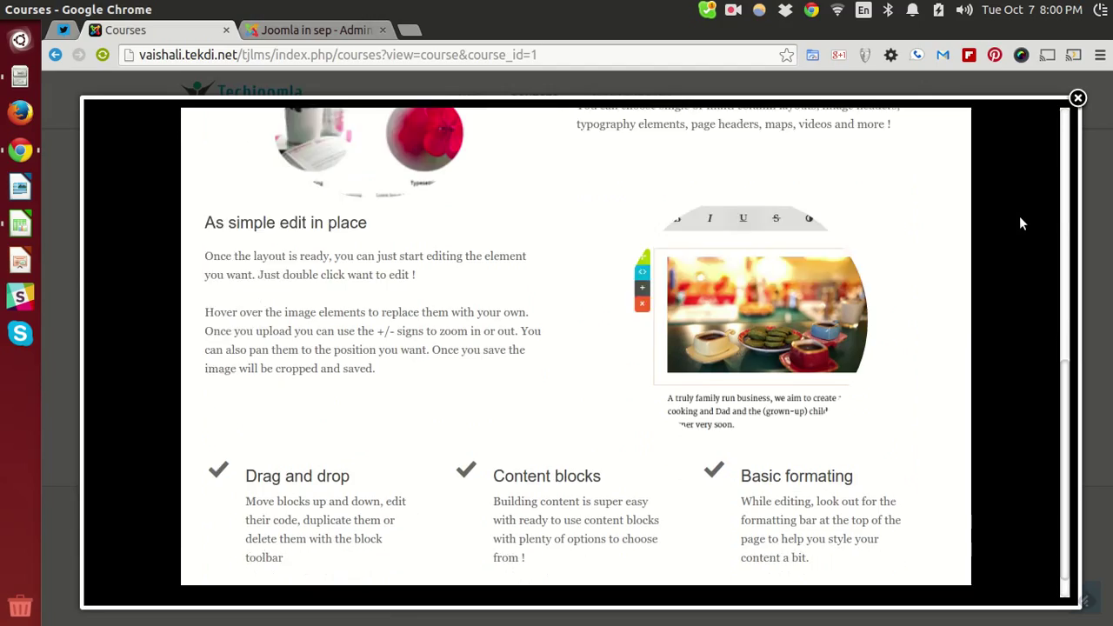
scroll(1022, 219, down, 1)
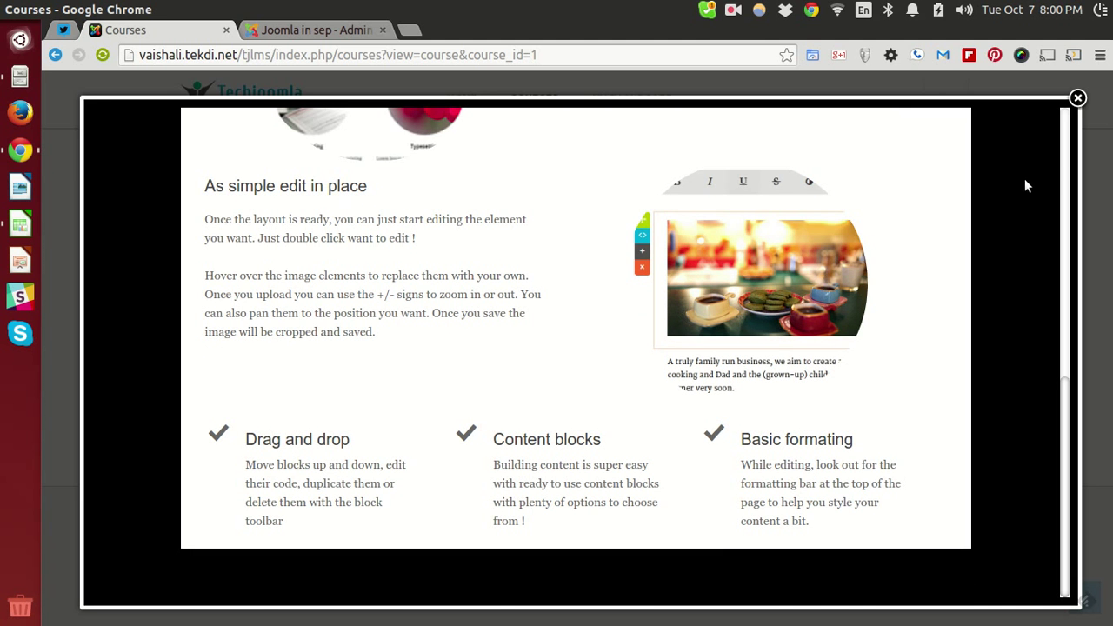
scroll(1034, 178, up, 10)
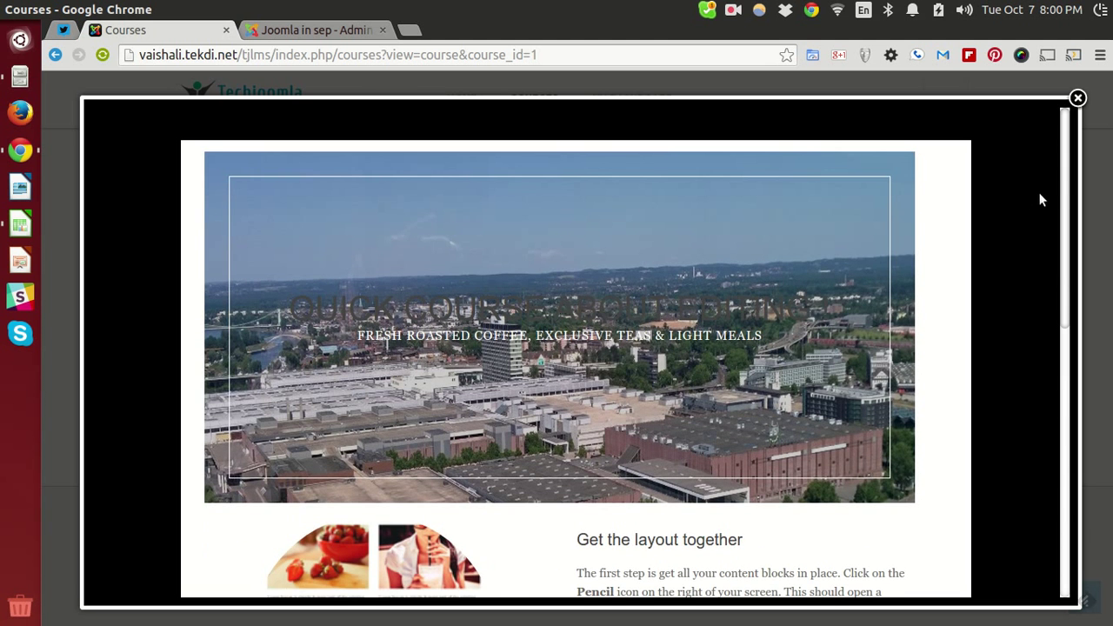
click(1076, 98)
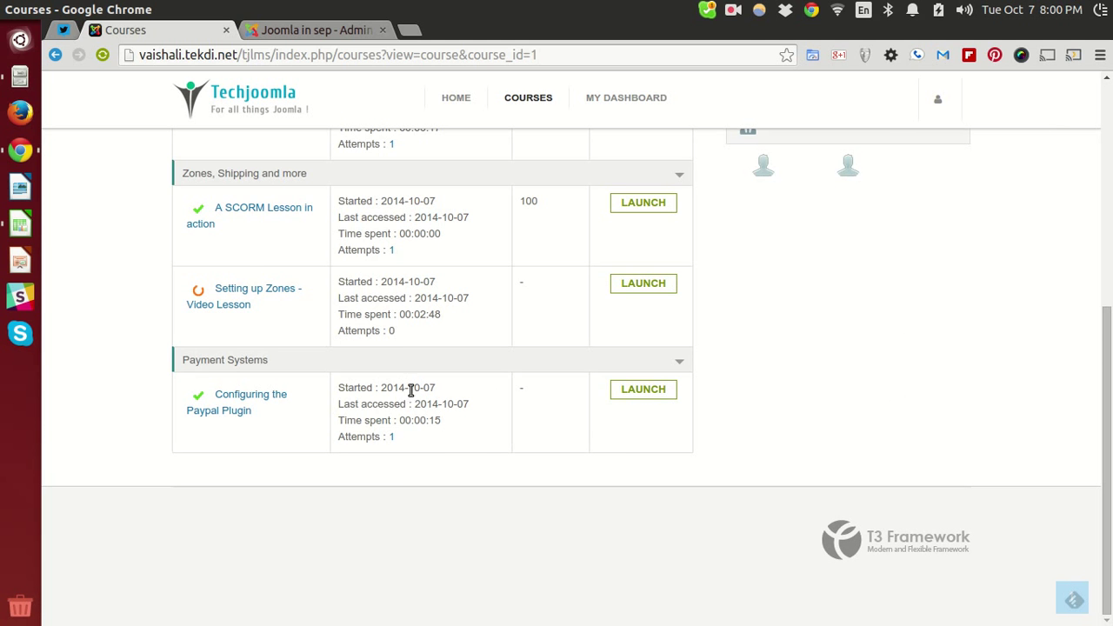
Step: Check the Paypal Plugin lesson's attempt details, and review the lesson statuses and overall progress of the Quick2cart course
click(392, 437)
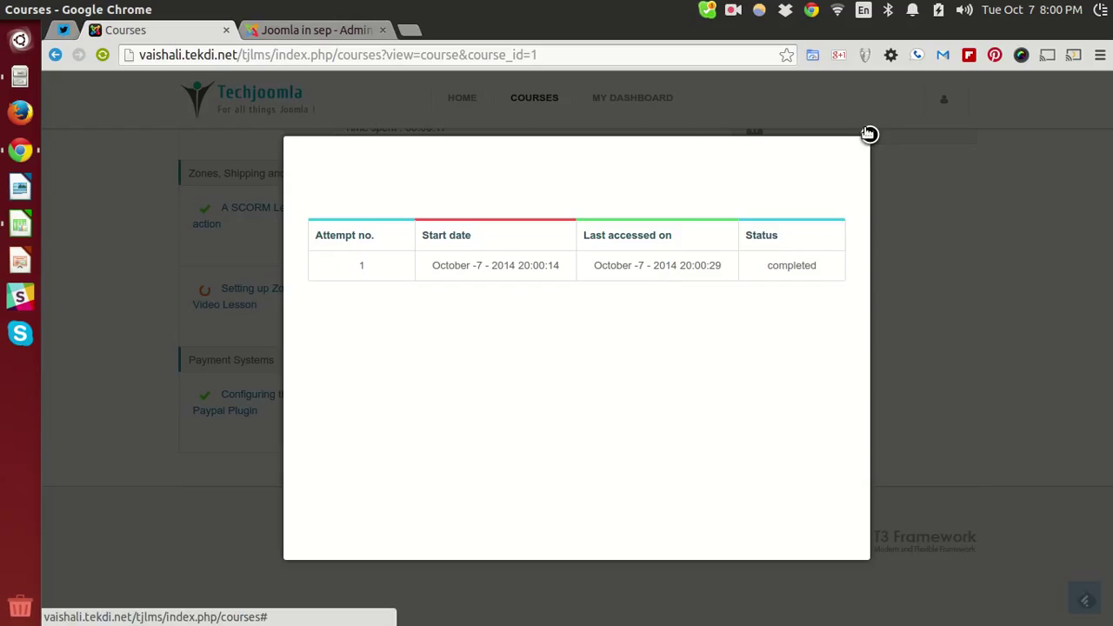
click(867, 133)
scroll(710, 338, up, 3)
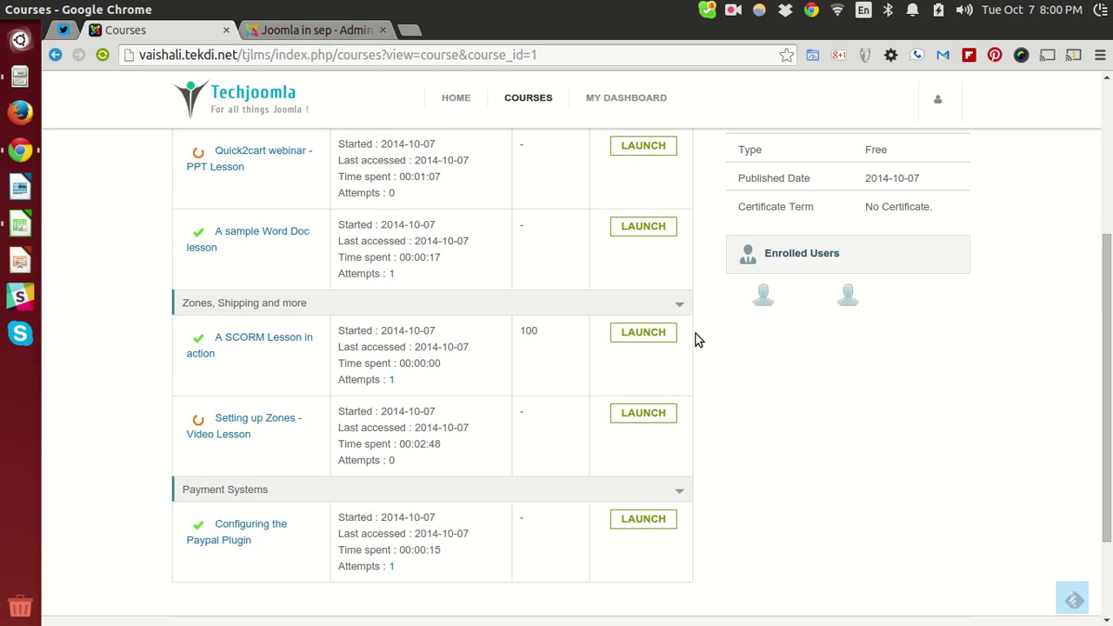
scroll(530, 387, up, 2)
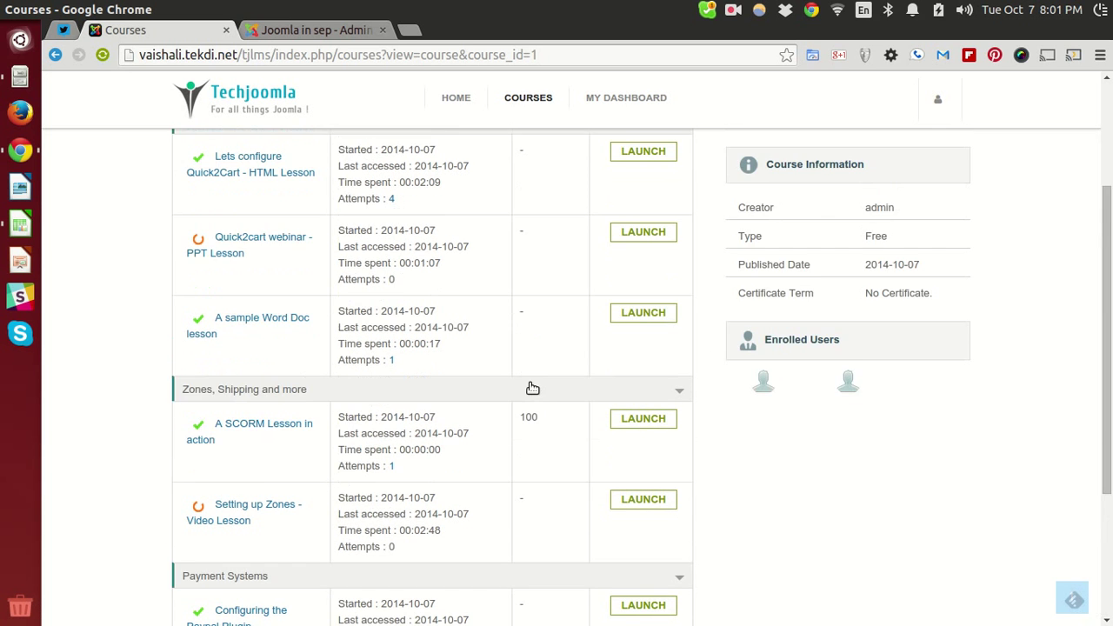
scroll(532, 388, up, 3)
scroll(530, 390, up, 1)
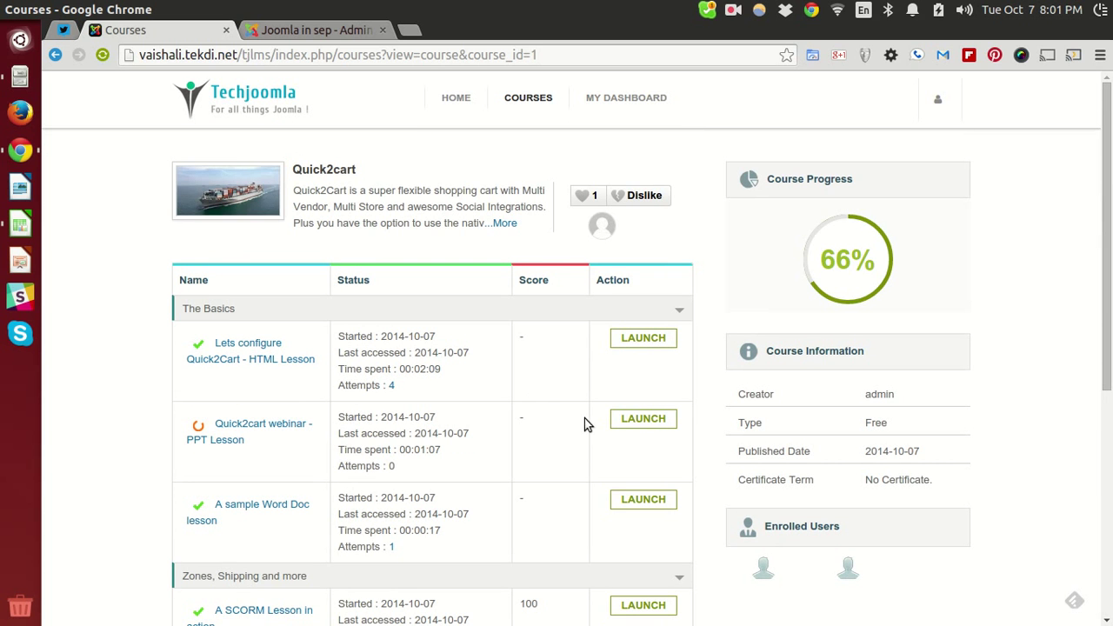
scroll(735, 323, down, 8)
scroll(741, 319, up, 8)
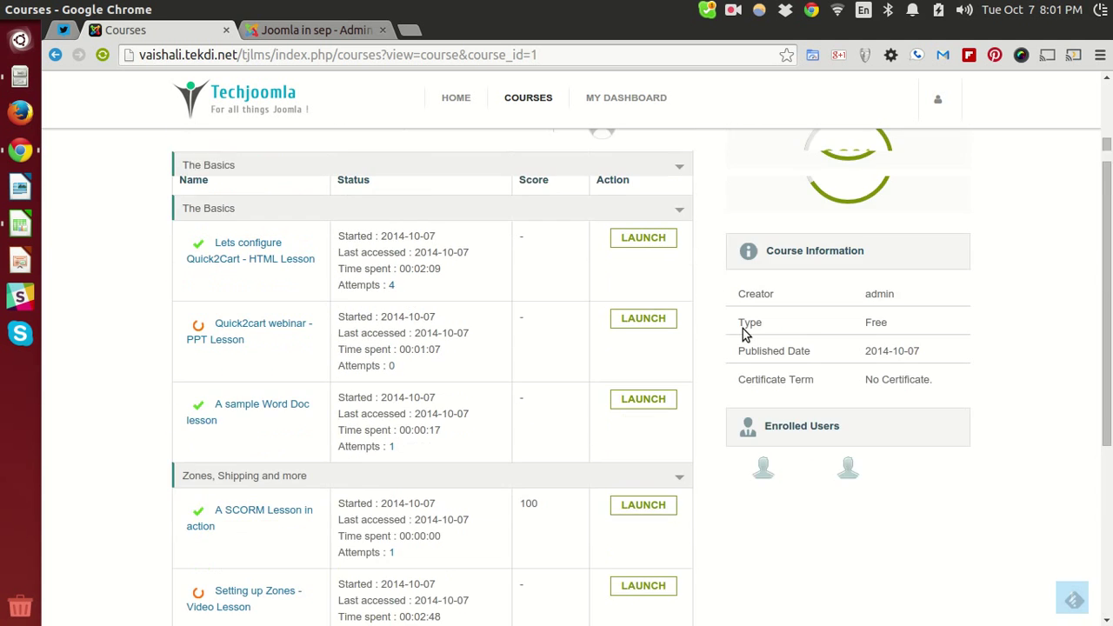